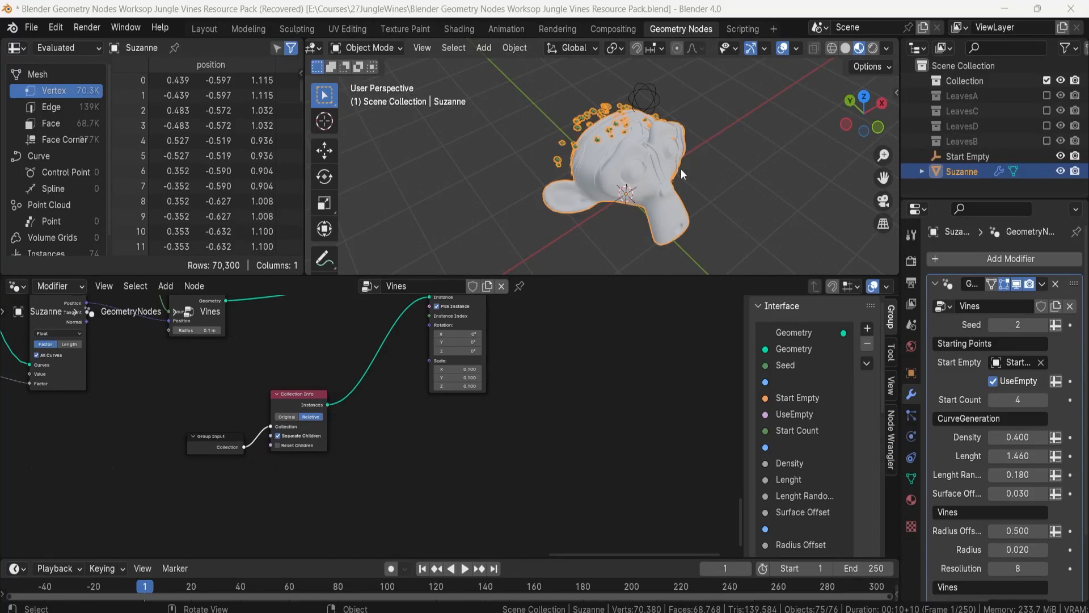
Set the leaf instances' X, Y and Z scale to 0.001 in the Vines node tree
middle_drag(601, 138, 641, 151)
scroll(585, 172, up, 3)
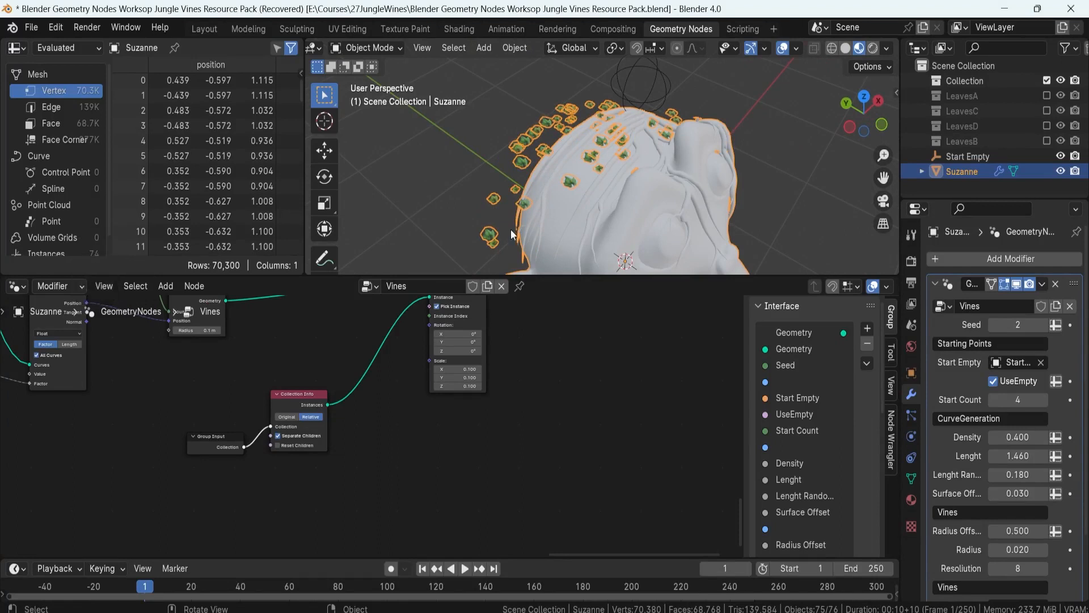
middle_drag(615, 166, 585, 179)
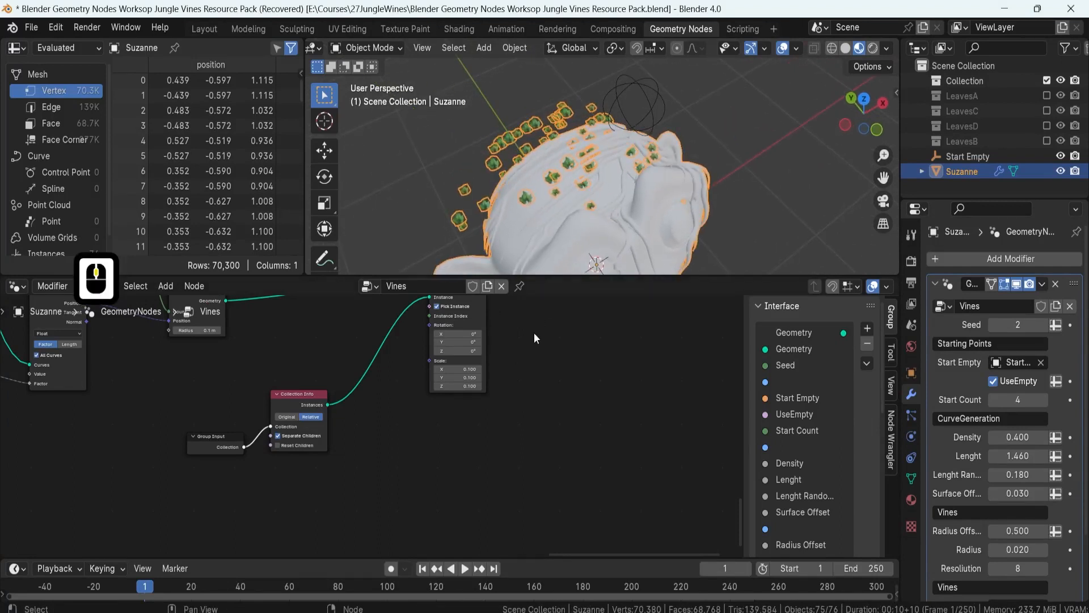
scroll(534, 365, up, 5)
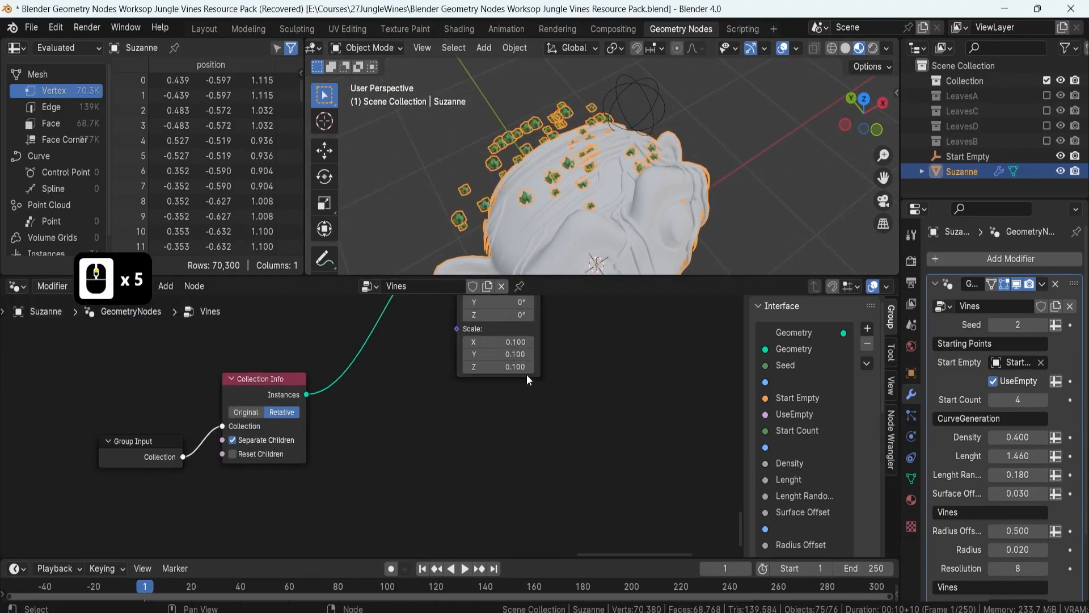
scroll(493, 400, up, 1)
scroll(442, 417, up, 4)
drag(424, 408, 423, 442)
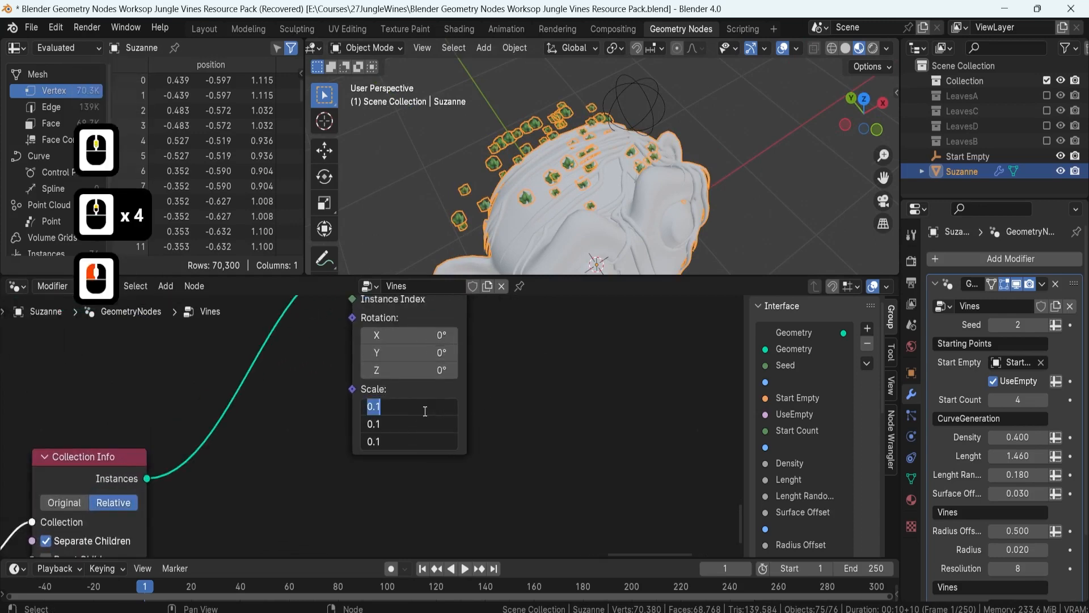
text(.001)
key(Return)
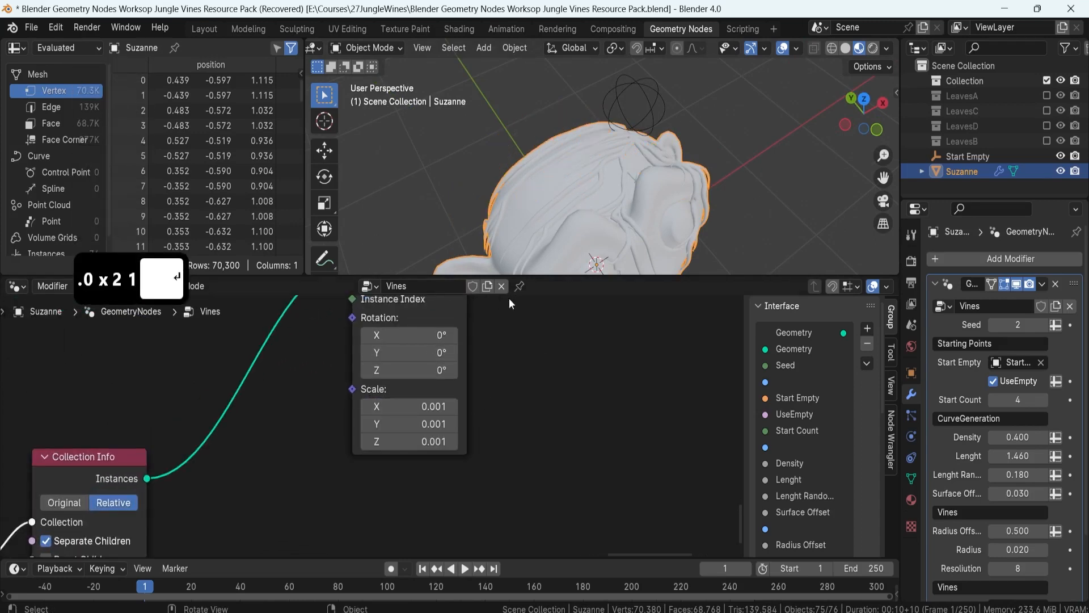
Set the leaf instances' scale to 0.01 on all three axes and inspect the leaves on the monkey head
drag(424, 402, 424, 441)
text(.0)
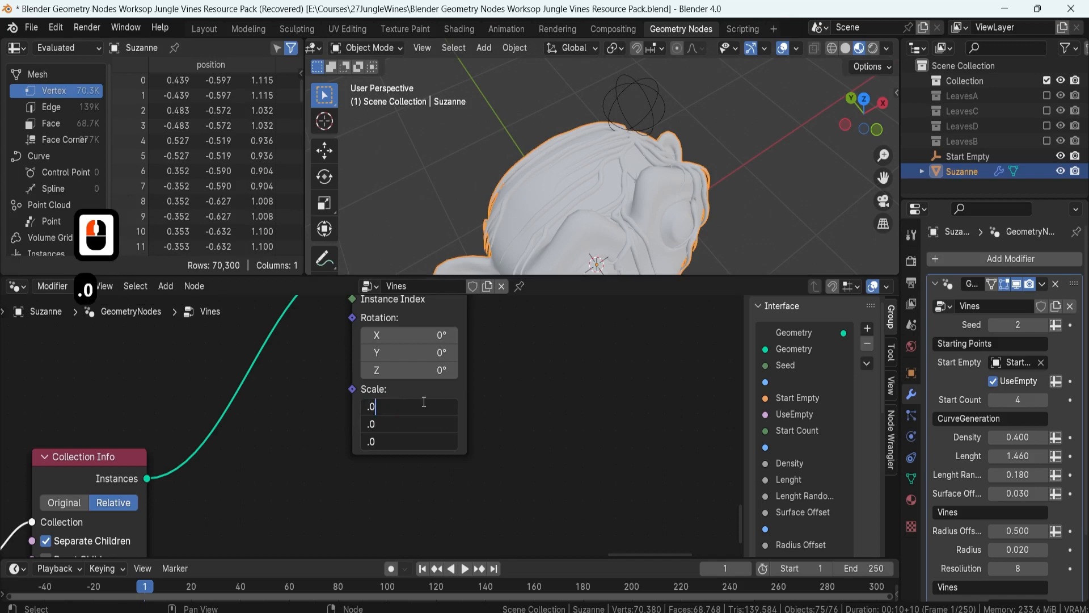
text(1)
key(Return)
scroll(578, 149, up, 4)
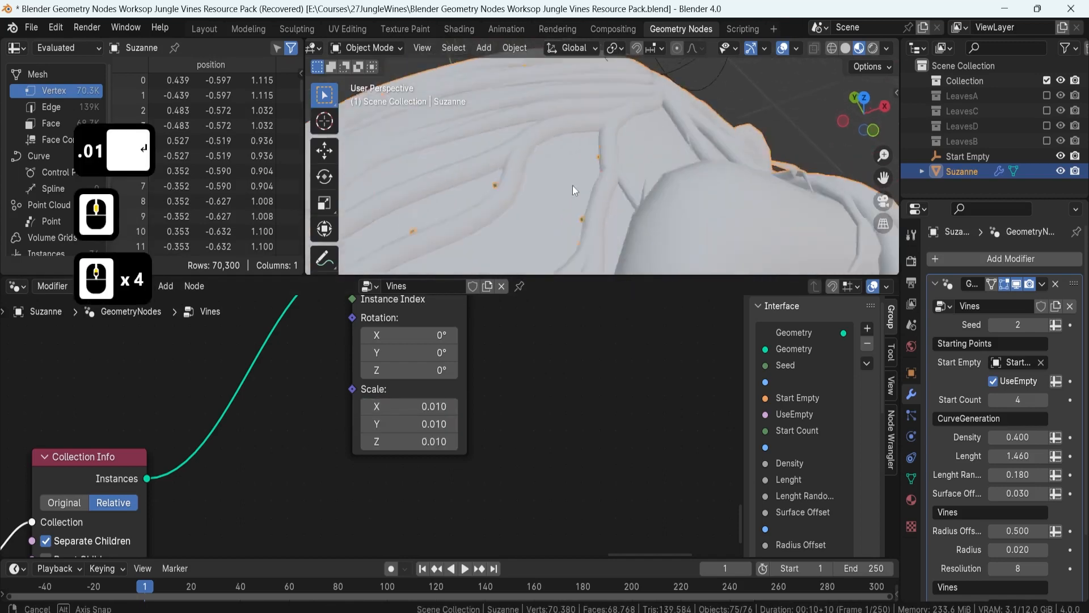
middle_drag(573, 187, 626, 214)
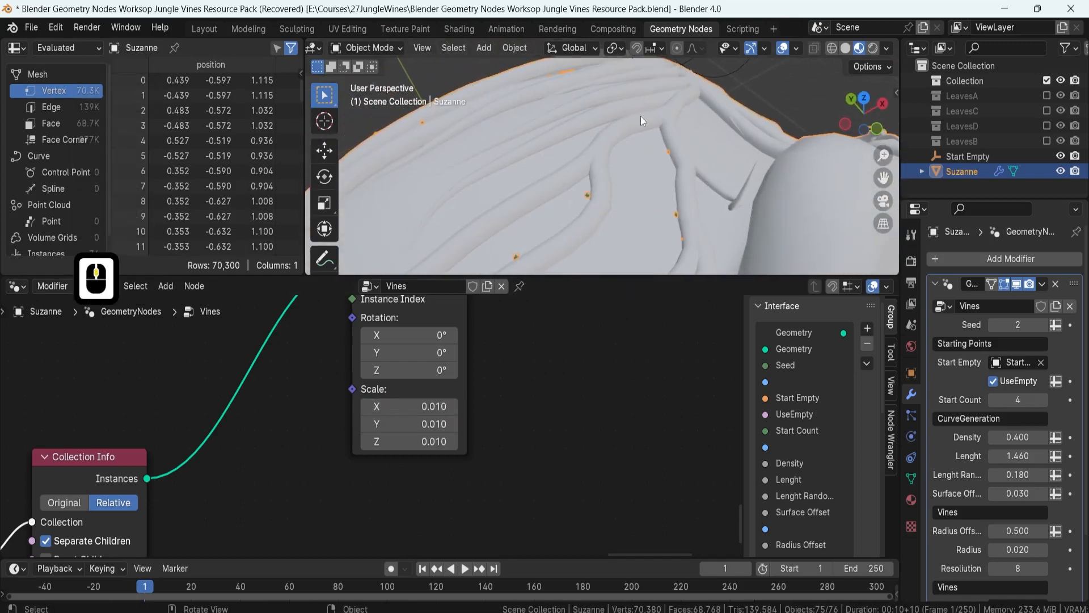
scroll(627, 153, down, 2)
scroll(604, 161, down, 2)
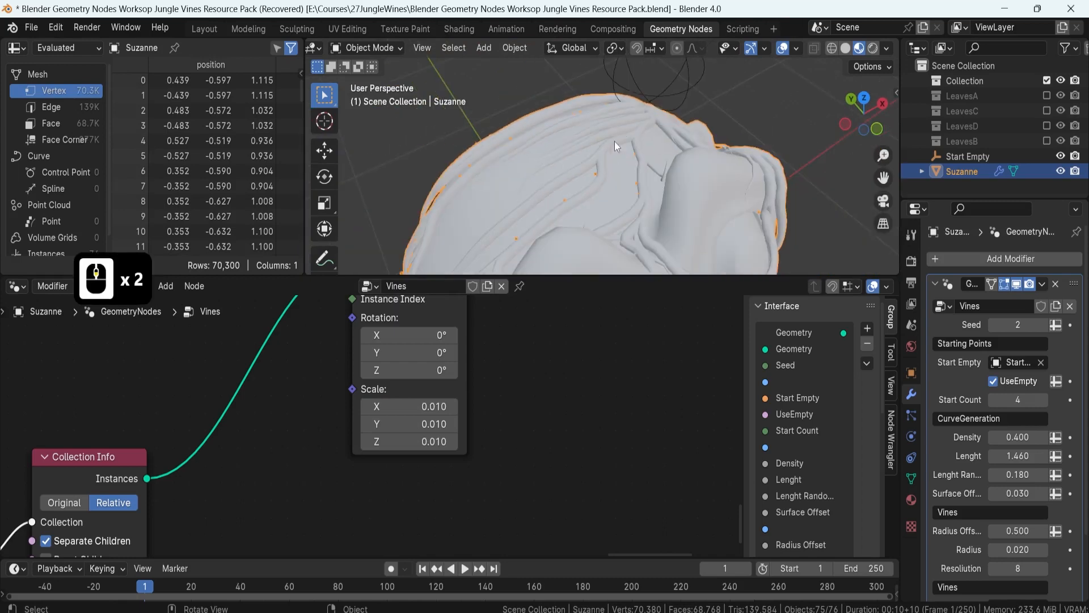
Set the leaf instances' scale to 1 on all three axes and inspect the enlarged leaves
drag(429, 406, 428, 442)
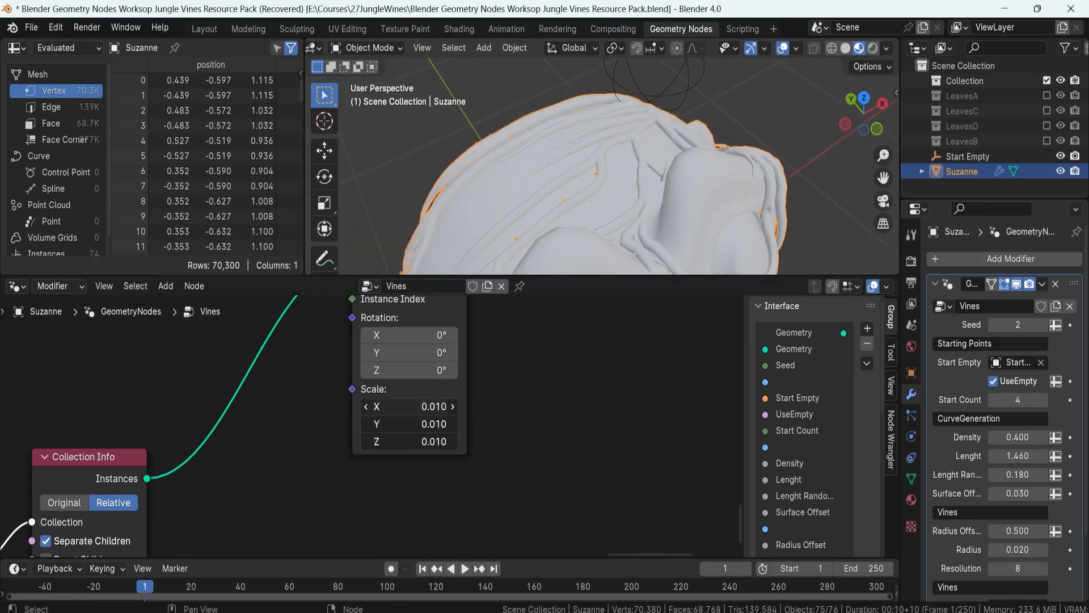
text(1)
key(Return)
scroll(537, 126, down, 4)
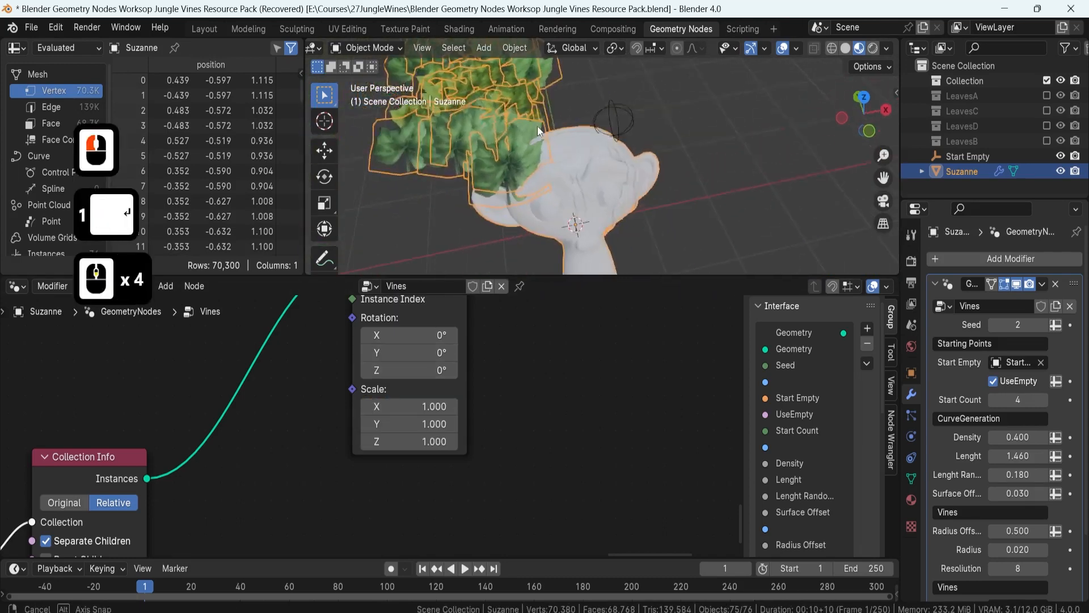
scroll(563, 127, down, 3)
middle_drag(537, 126, 637, 96)
Set the leaf instances' scale to 0.1 on all three axes
drag(429, 406, 428, 442)
text(.1)
key(Return)
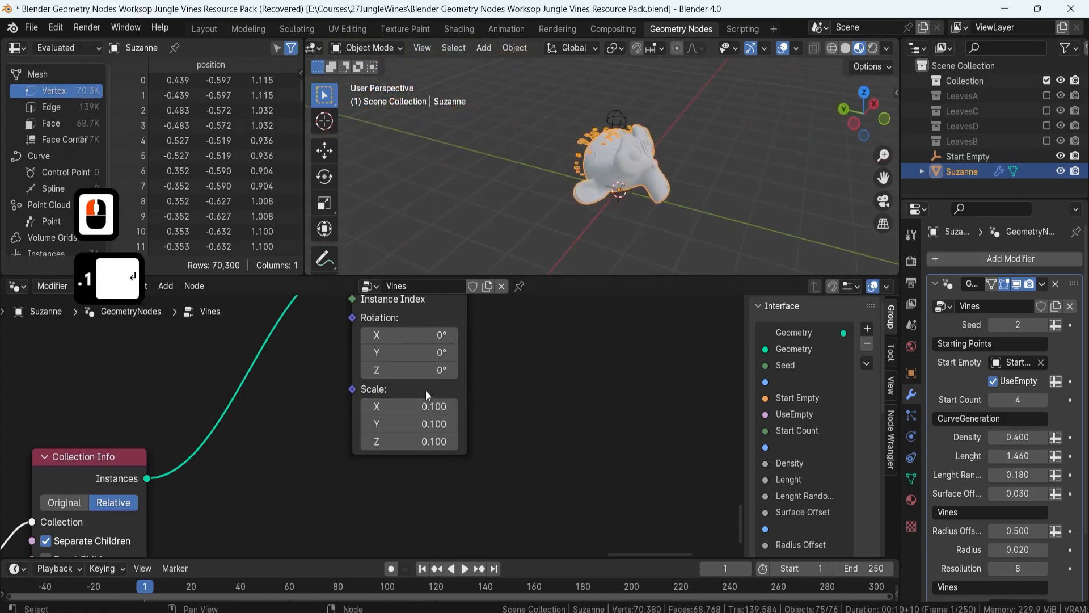
Try rotating the leaf instances about Y by about 103° and then about Z, undoing each change
scroll(618, 170, up, 4)
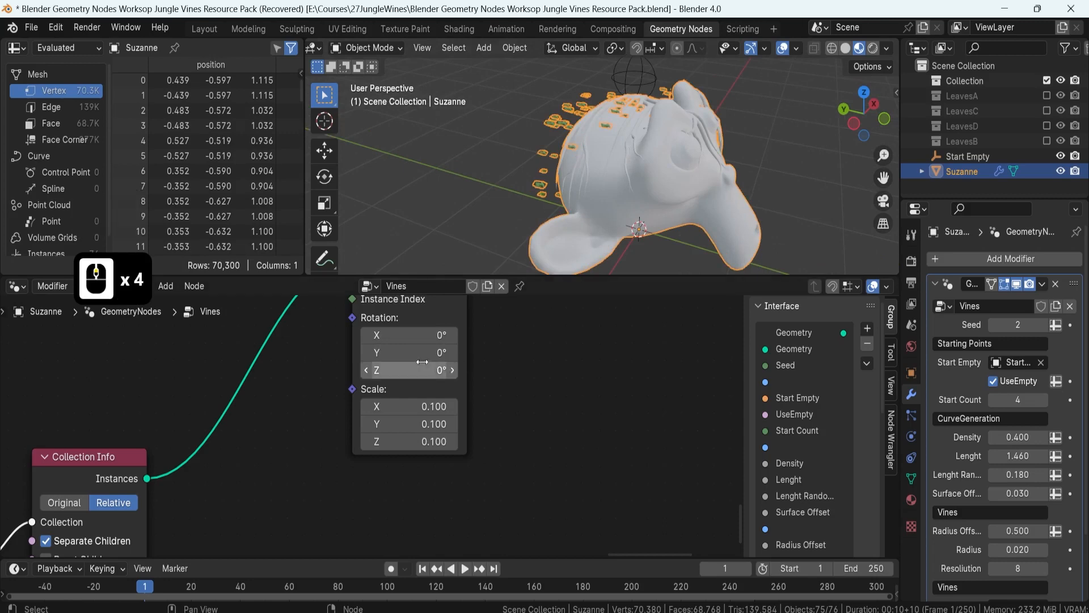
drag(409, 352, 465, 352)
middle_drag(615, 126, 556, 124)
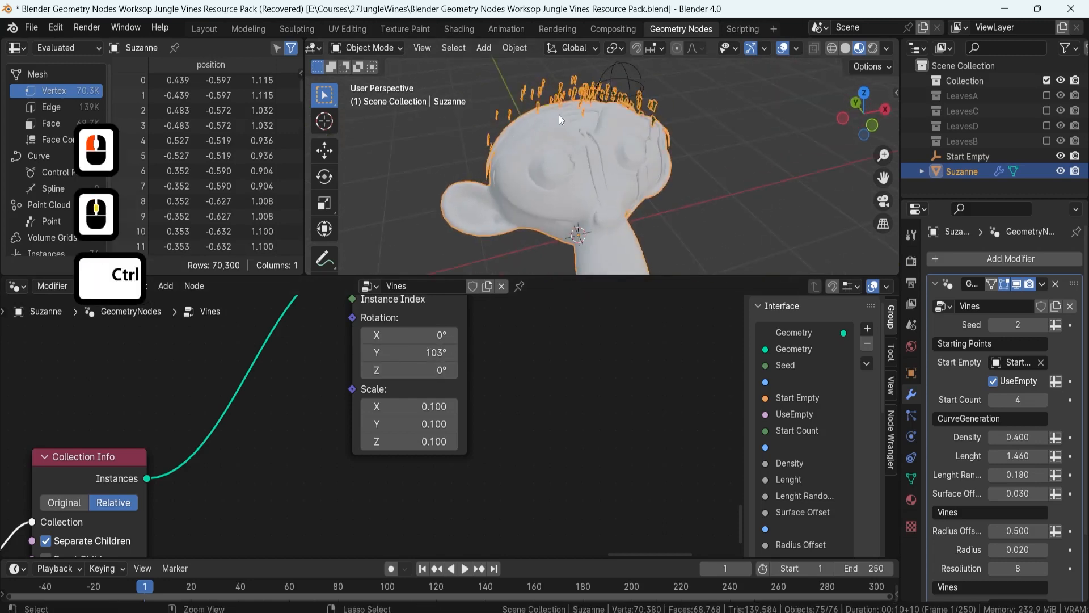
key(ctrl+z)
drag(392, 369, 427, 370)
key(ctrl+z)
Try rotating the leaf instances about X twice, first by about 79°, undoing each change
drag(394, 336, 439, 336)
middle_drag(559, 147, 638, 121)
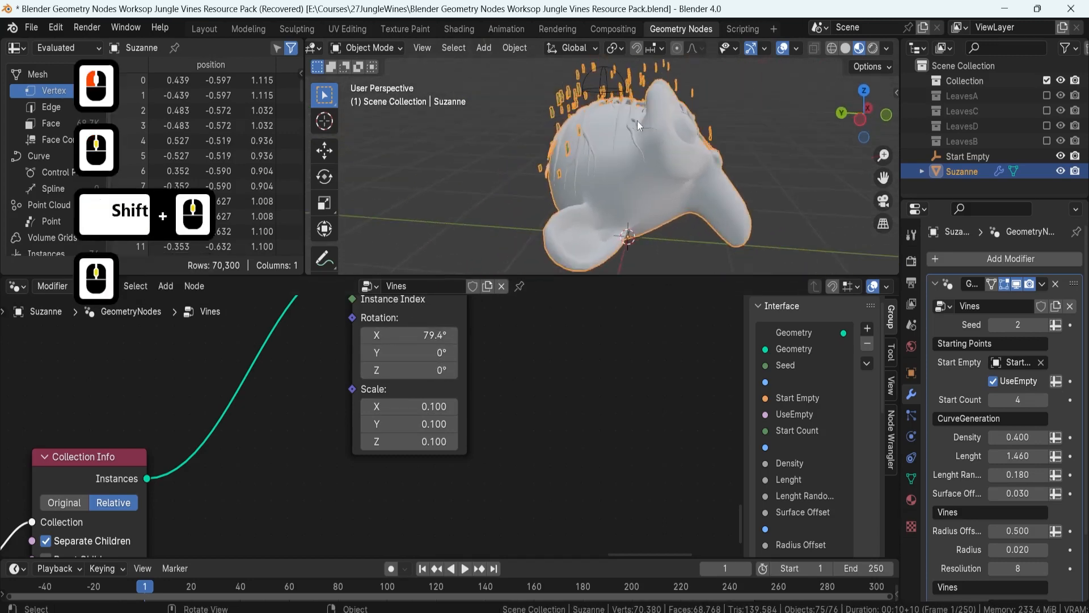
key(ctrl+z)
drag(395, 336, 444, 336)
key(ctrl+z)
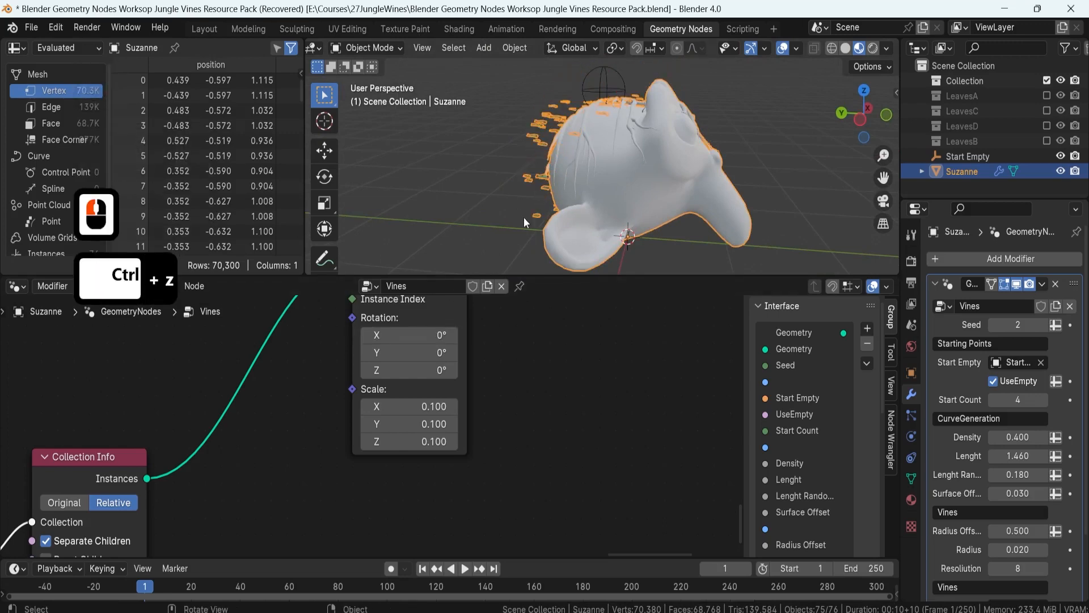
Enable Reset Children on the Collection Info node and inspect the leaf placement on the monkey head
scroll(306, 468, down, 5)
shift+middle_drag(398, 336, 509, 303)
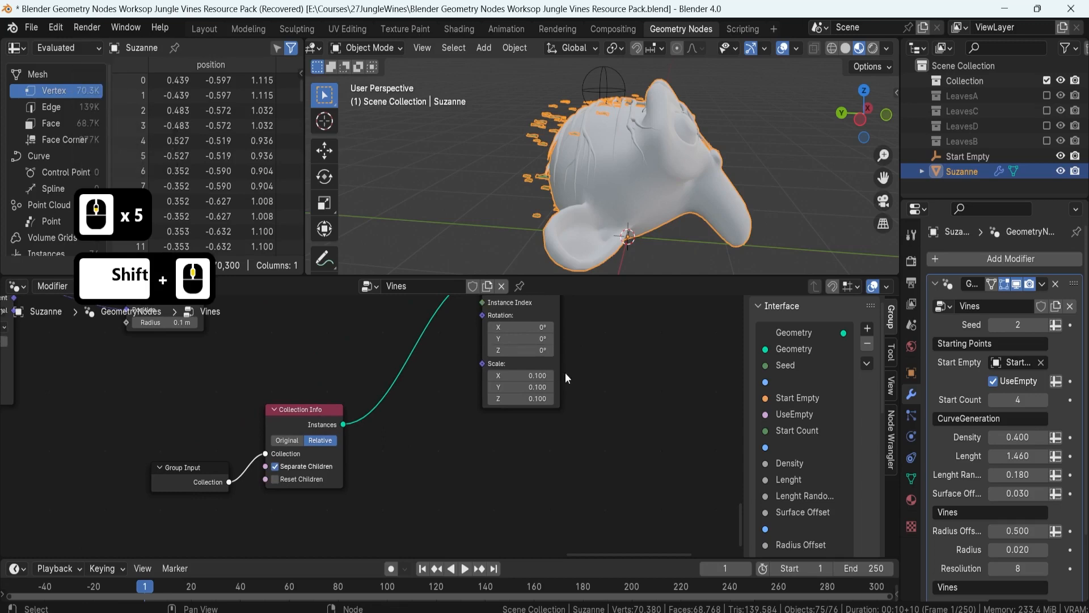
scroll(290, 512, up, 4)
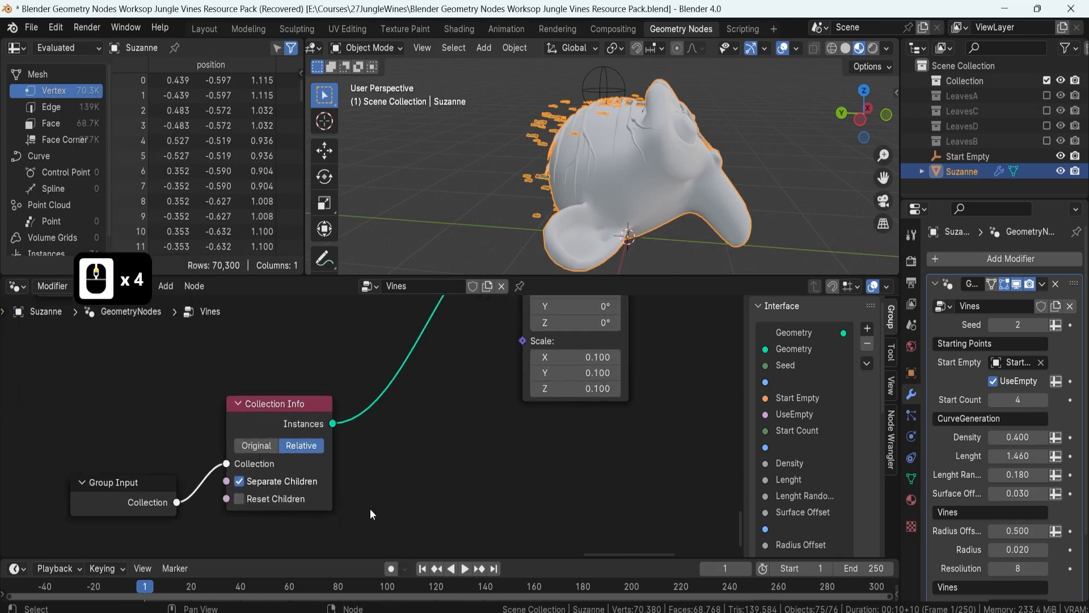
middle_drag(369, 508, 475, 465)
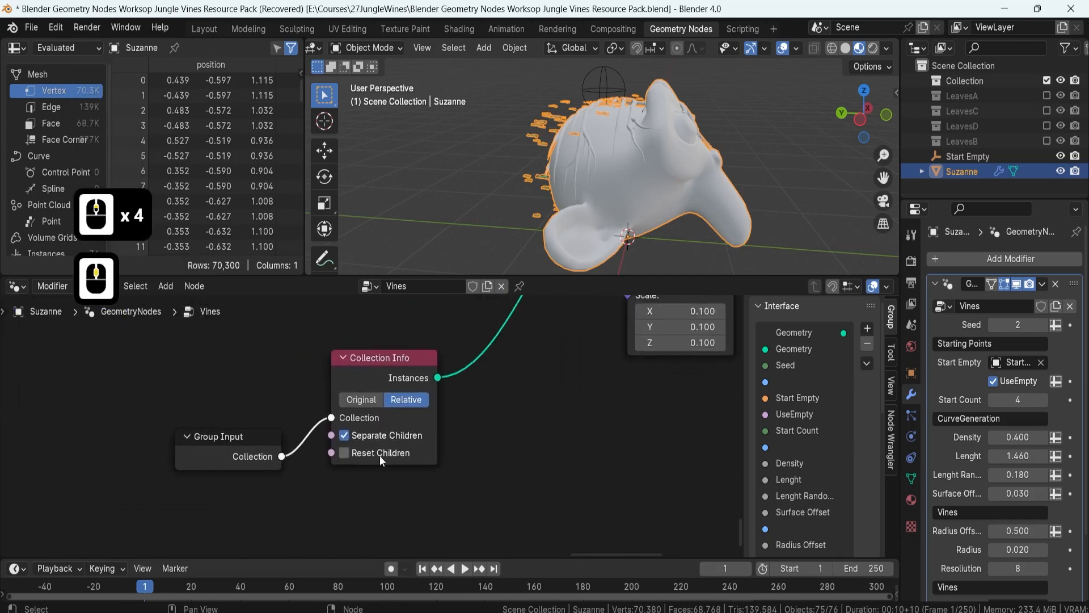
click(343, 453)
middle_drag(624, 142, 556, 175)
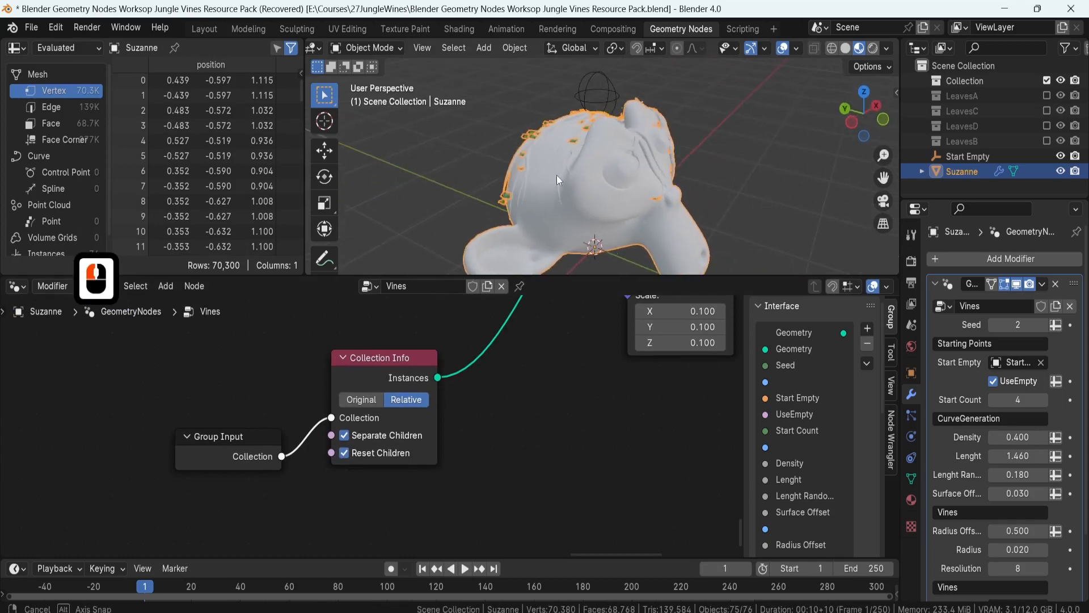
Enable the LeavesA collection in the view layer and select its leaf objects one at a time
click(1046, 95)
scroll(501, 138, down, 3)
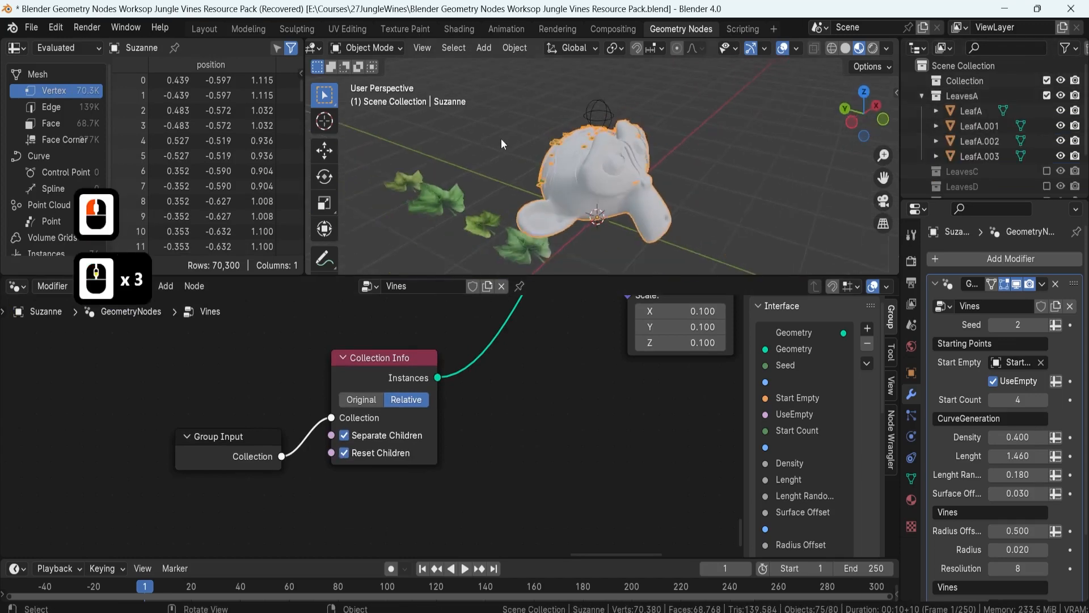
middle_drag(502, 139, 627, 182)
click(600, 203)
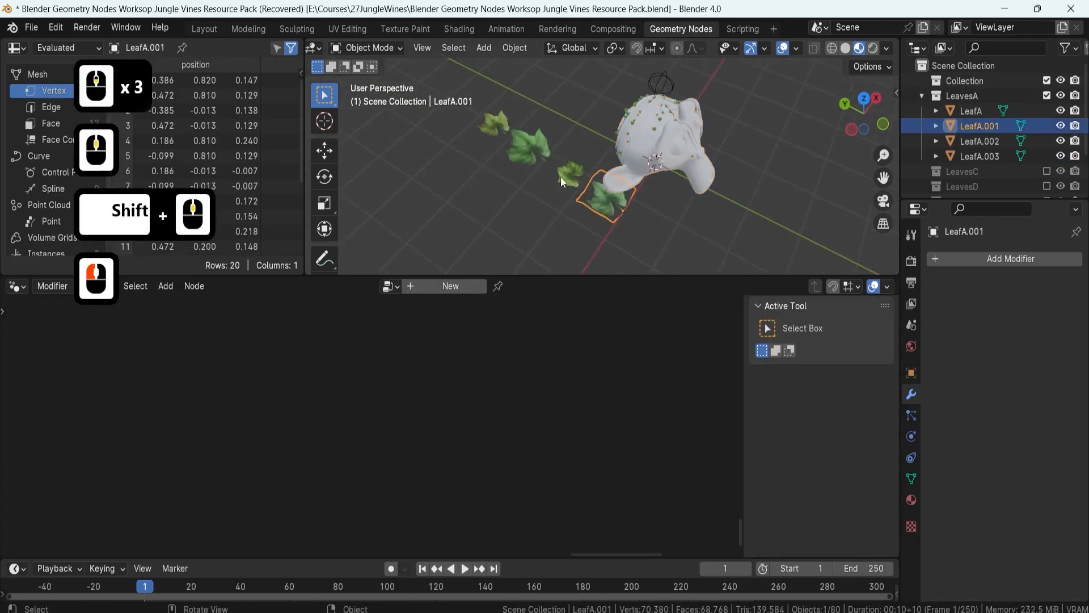
click(560, 169)
click(513, 145)
click(491, 126)
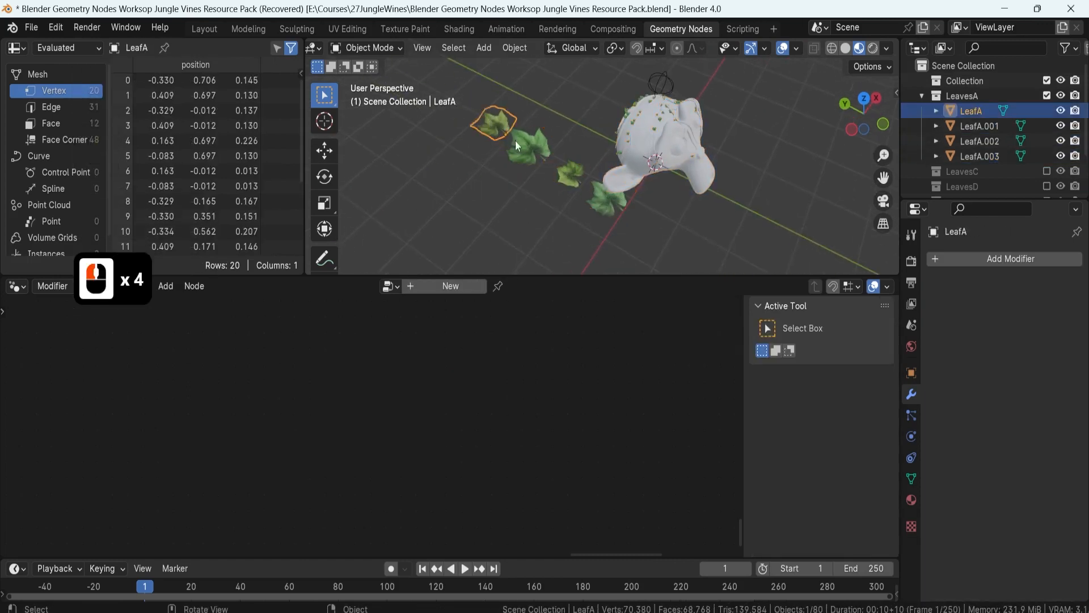
Select all four LeavesA leaves with LeafA active and snap the selection to the 3D cursor
click(595, 199)
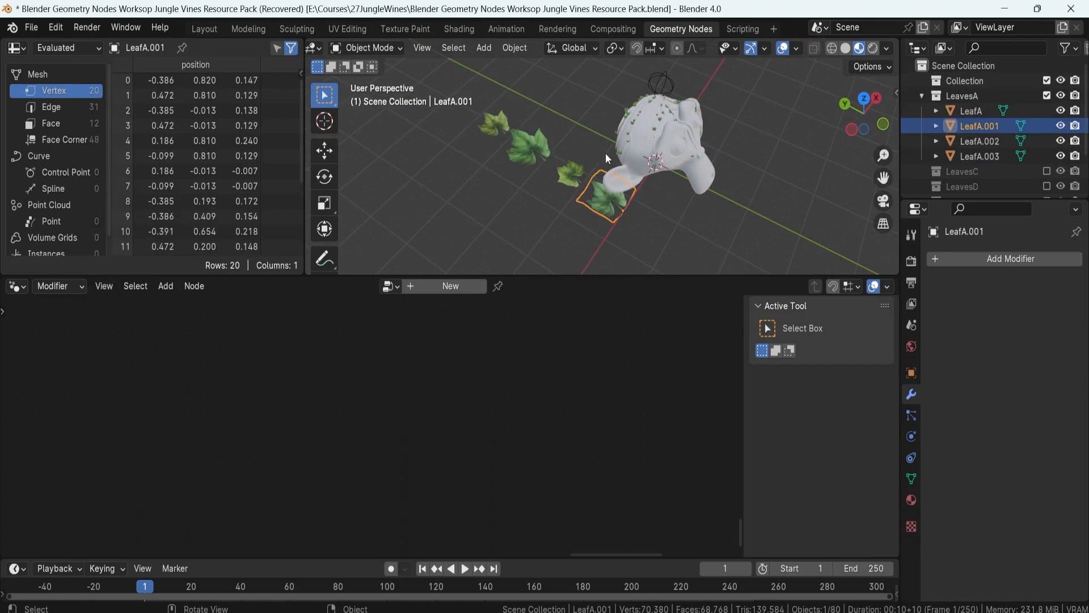
shift+click(567, 173)
shift+click(543, 145)
shift+click(517, 120)
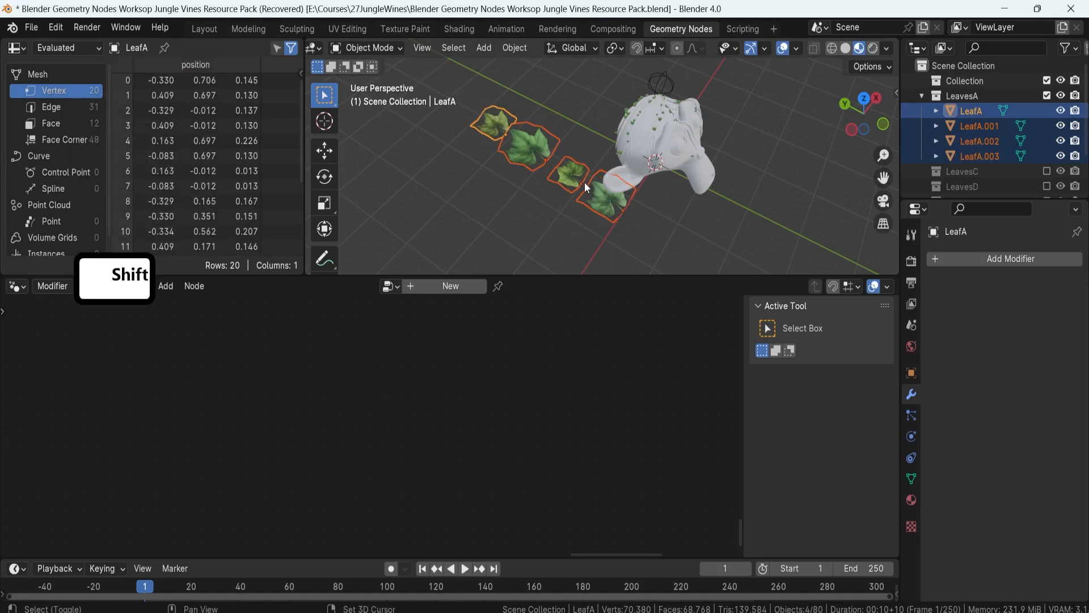
key(shift+s)
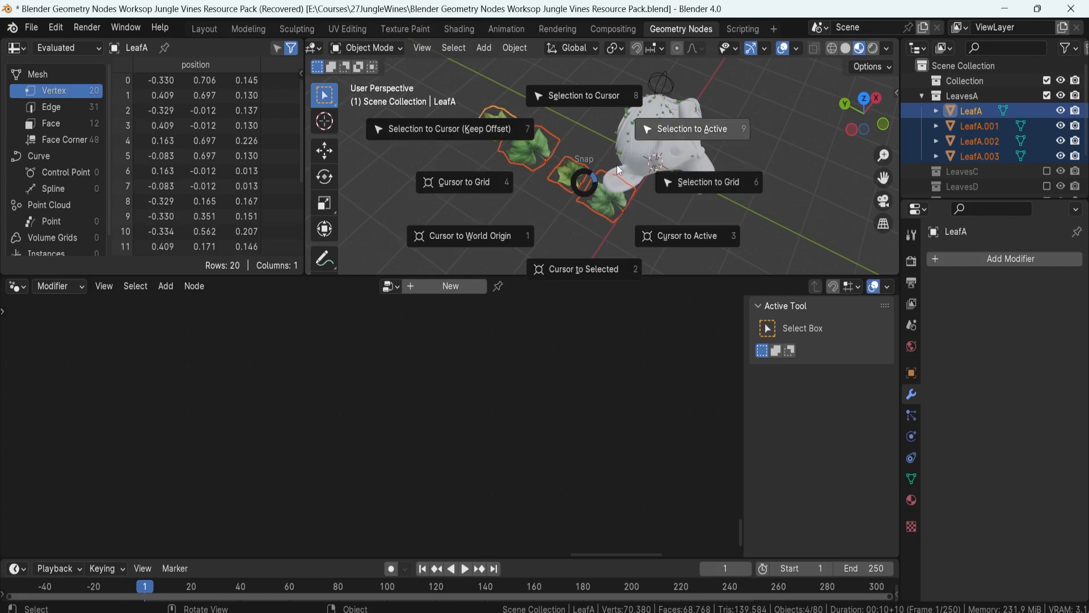
click(566, 101)
middle_drag(675, 163, 514, 145)
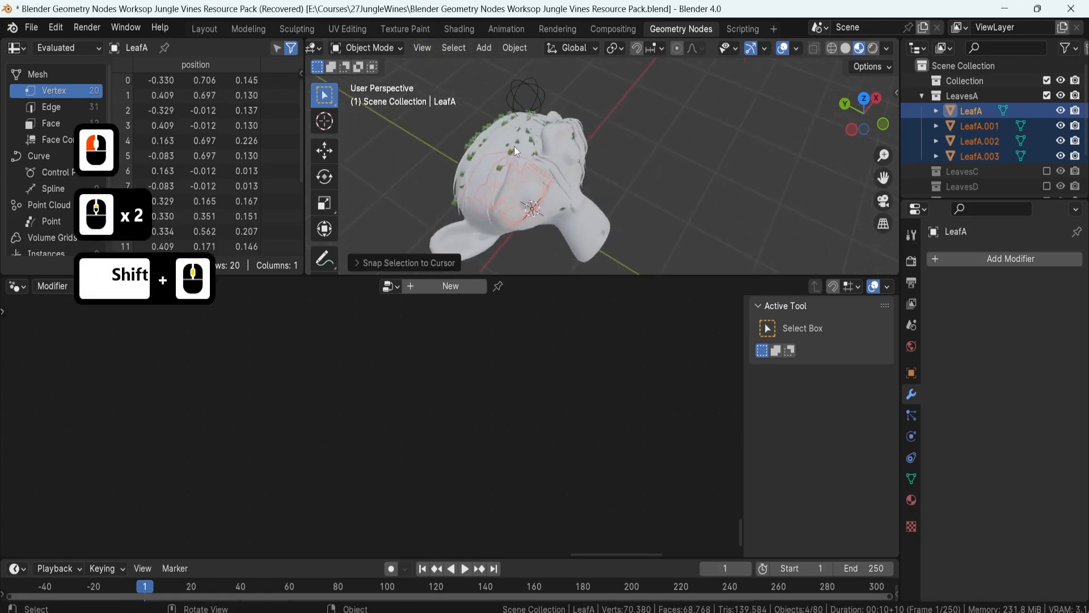
Select Suzanne and turn off Reset Children on the Collection Info node of the Vines tree
click(520, 132)
click(345, 453)
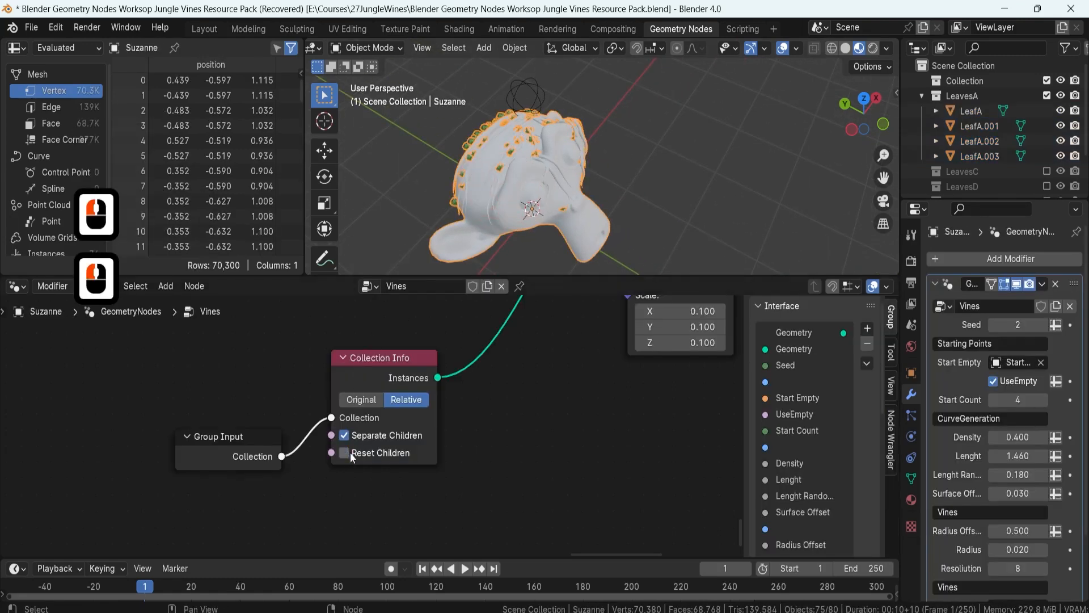
shift+middle_drag(577, 394, 437, 452)
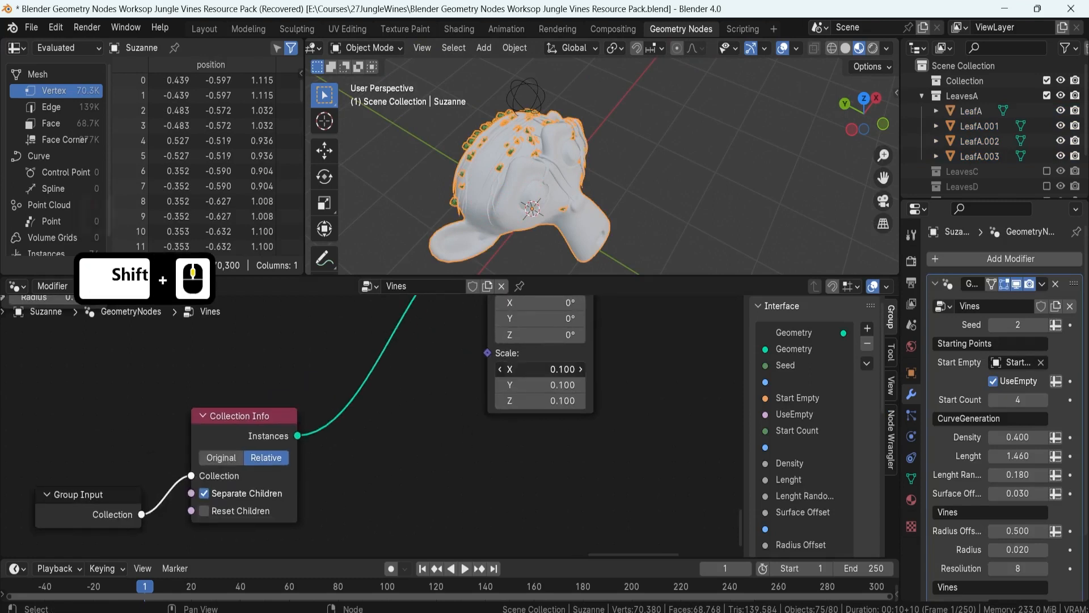
Try changing the leaf instances' X scale and rotating them about X by about 45°, undoing each change
drag(542, 370, 635, 369)
key(ctrl+z)
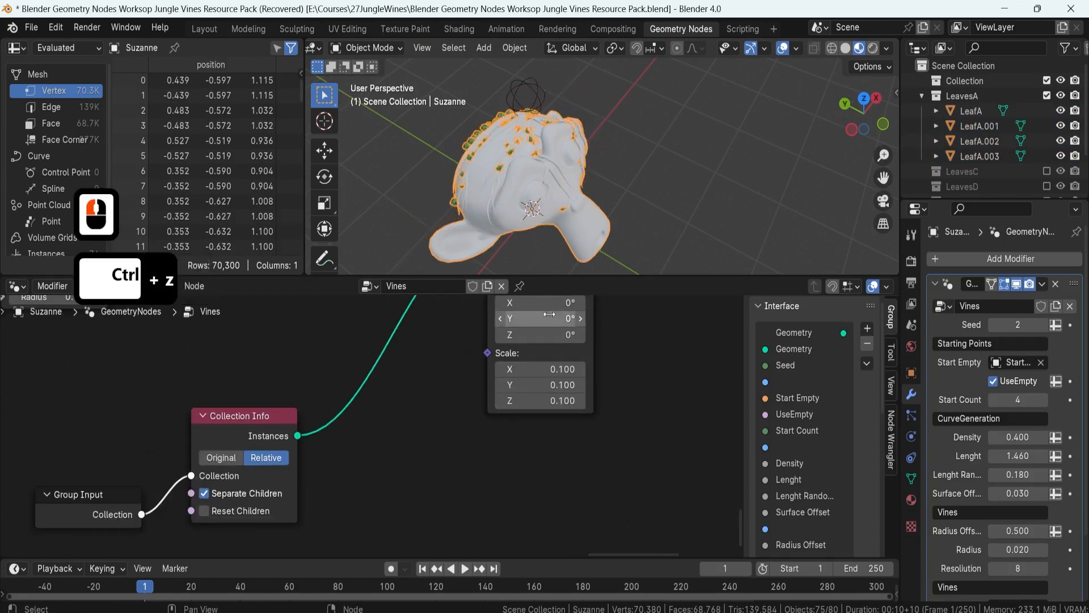
key(ctrl+z)
key(ctrl+z)
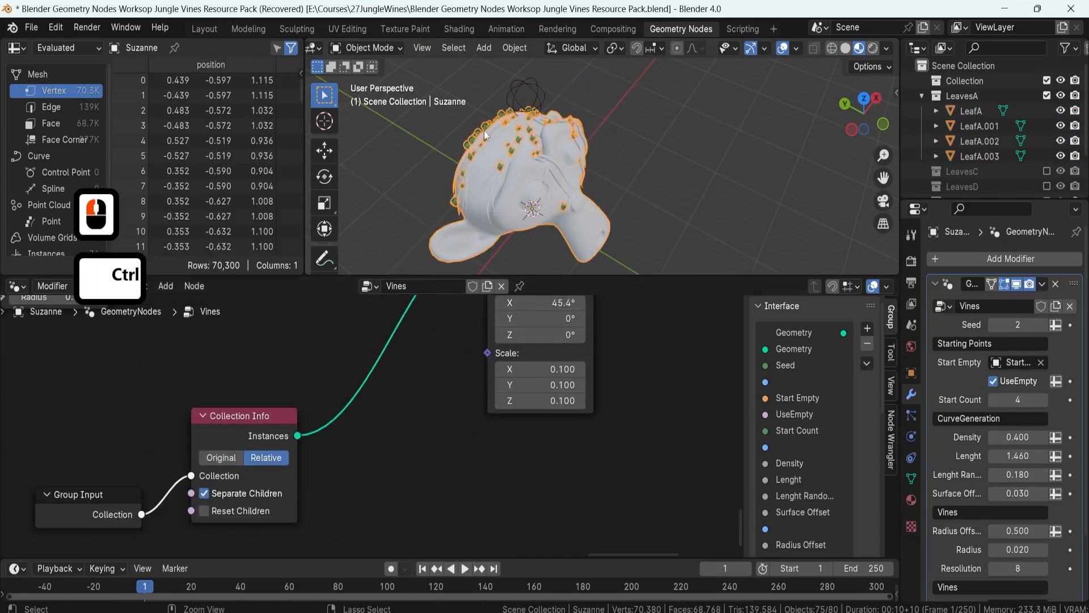
Examine the leaves up close, try another X rotation on the instances and undo it
scroll(603, 172, up, 4)
key(shift)
shift+middle_drag(603, 172, 617, 173)
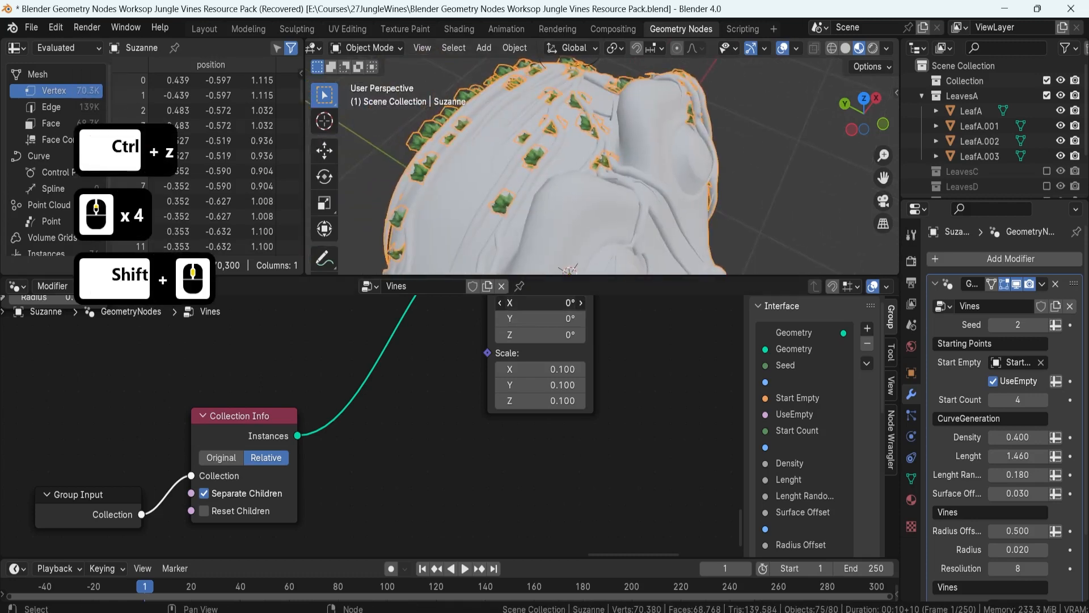
drag(558, 303, 643, 303)
key(ctrl+z)
Undo back through turning off Reset Children and snapping the four leaves to the 3D cursor
scroll(502, 173, down, 6)
key(ctrl+z)
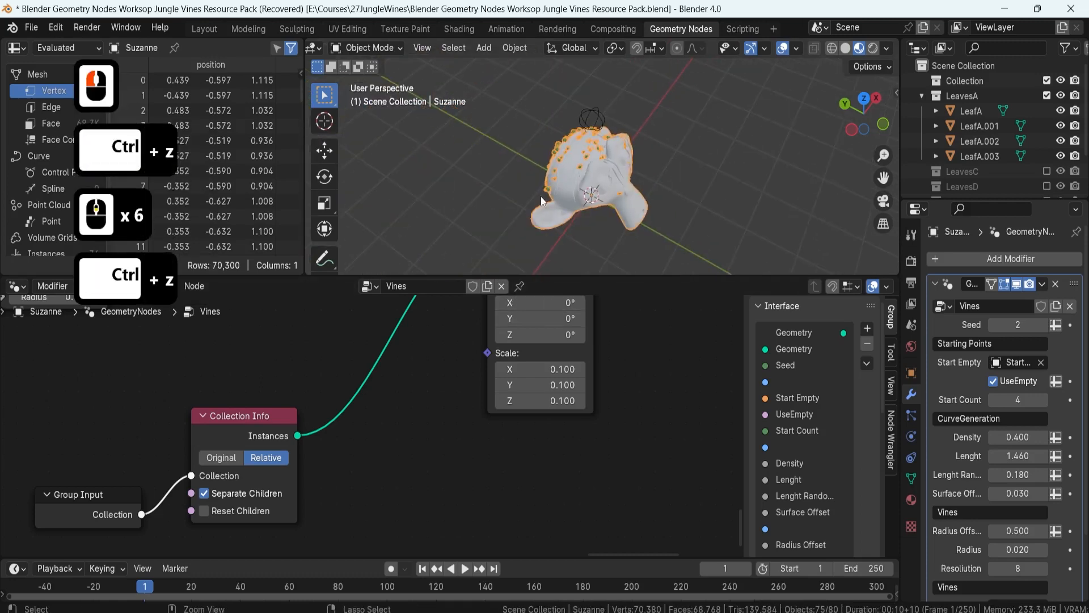
key(ctrl+z)
key(ctrl+z)
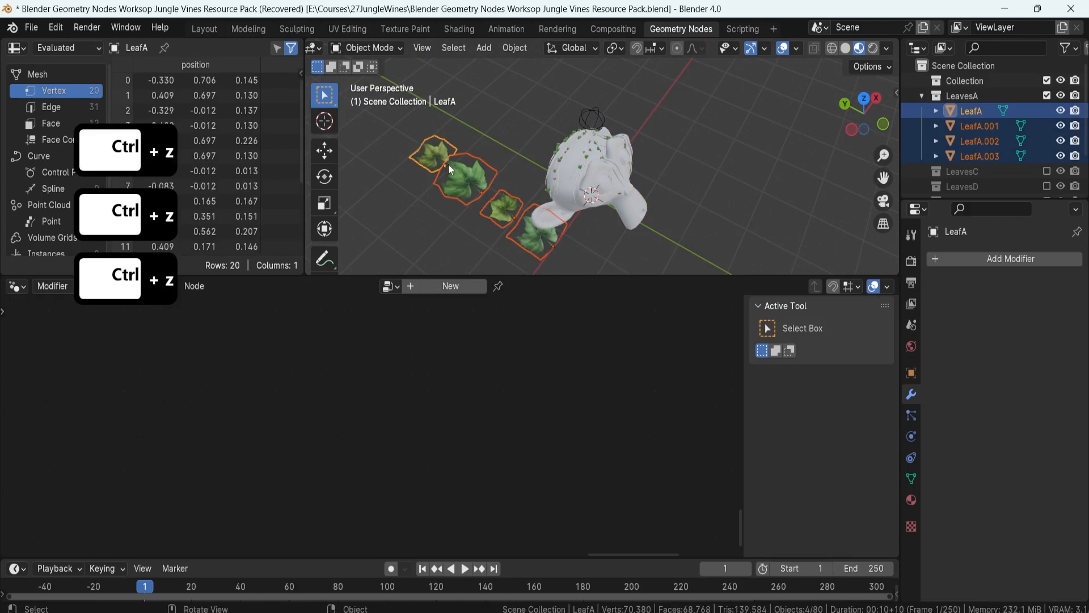
Exclude the LeavesA collection from the view layer and select Suzanne
click(921, 96)
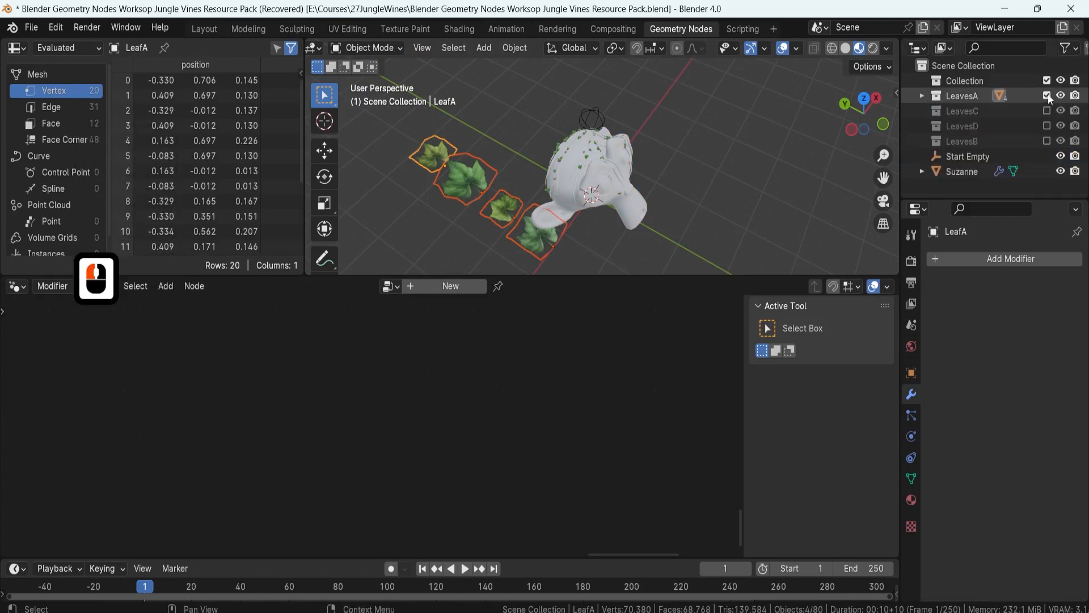
click(1047, 96)
scroll(553, 172, up, 5)
click(558, 143)
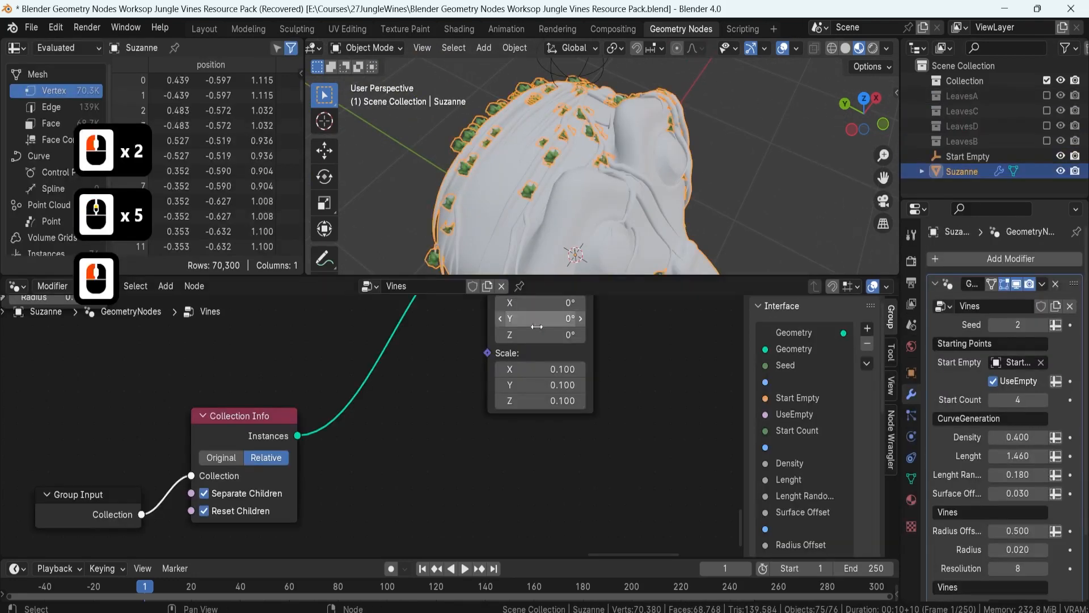
Try rotating the leaf instances about X on the Instance on Points node, ending with the X rotation set to 0°
key(shift)
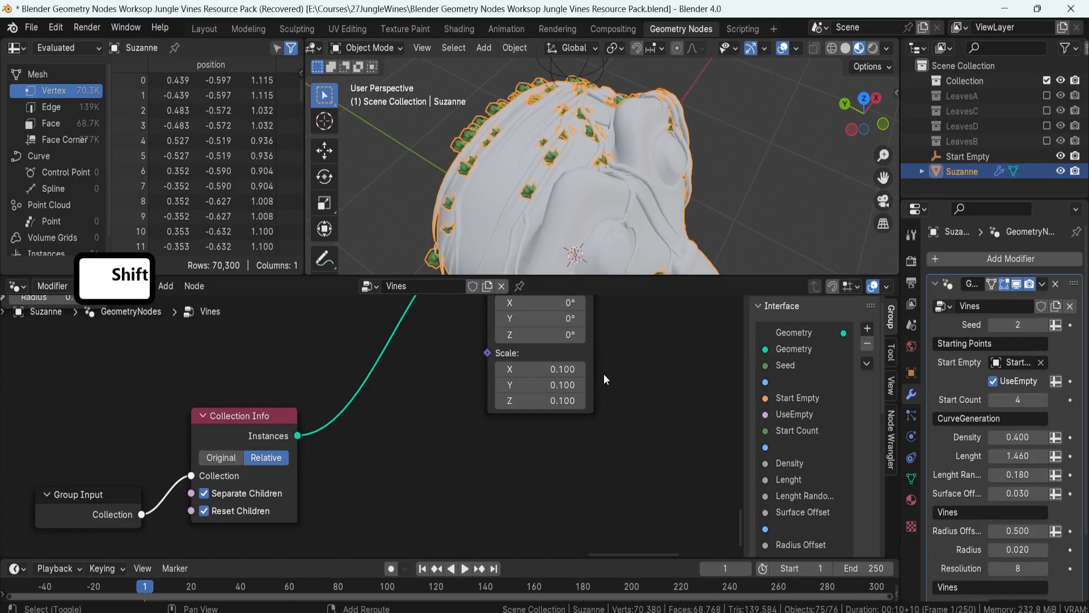
shift+middle_drag(603, 375, 584, 426)
drag(549, 354, 593, 353)
scroll(582, 202, up, 2)
middle_drag(582, 202, 528, 176)
shift+middle_drag(527, 176, 583, 196)
scroll(583, 196, up, 1)
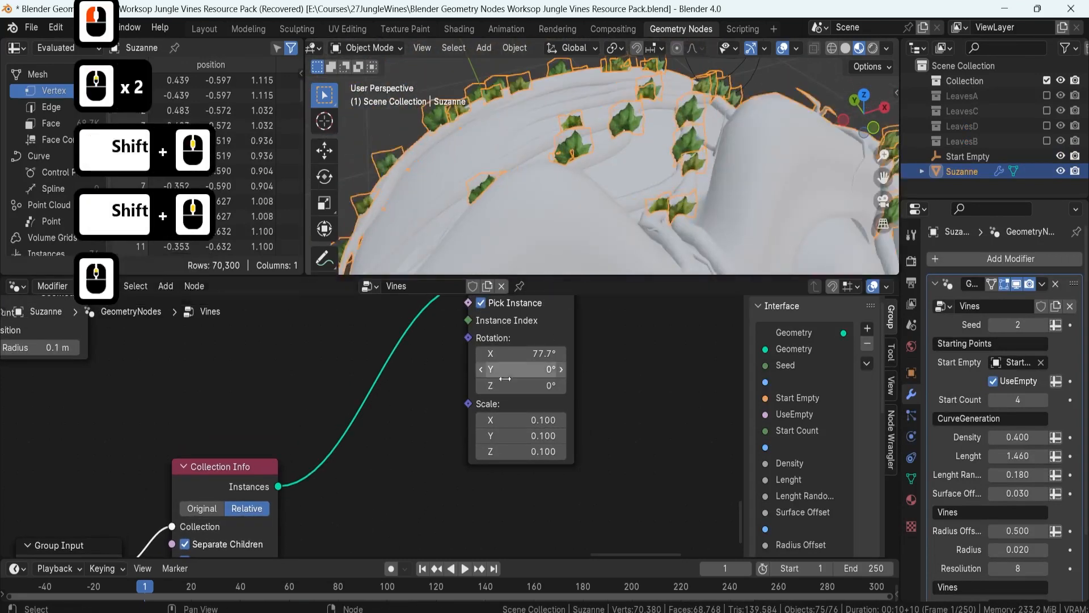
drag(511, 353, 472, 354)
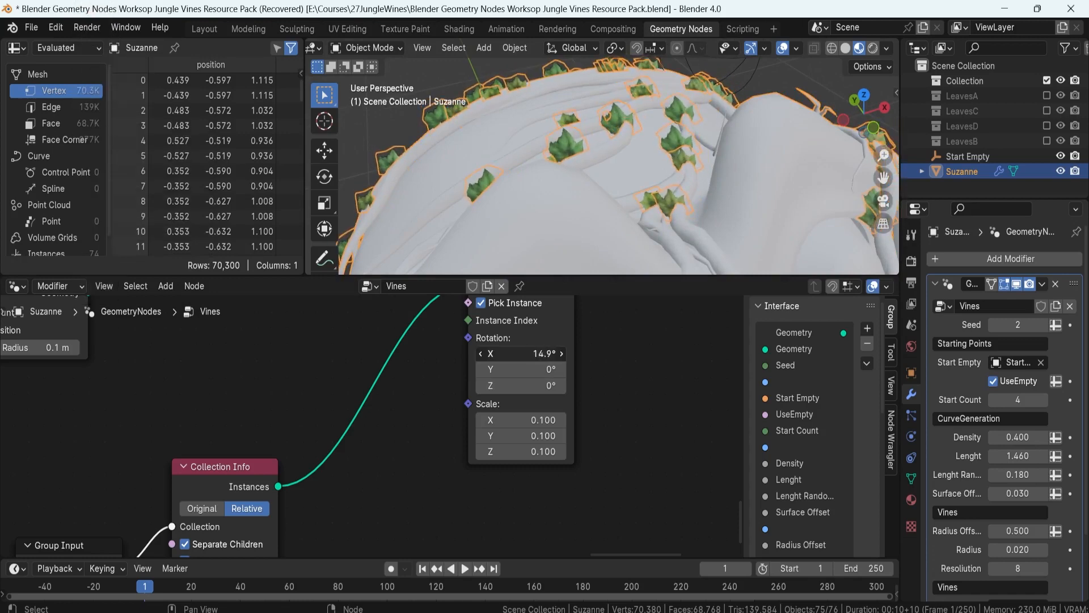
double_click(520, 353)
text(0)
key(Return)
Try a uniform scale of 0.5 on the leaf instances, then set all three scale values back to 0.1
click(541, 420)
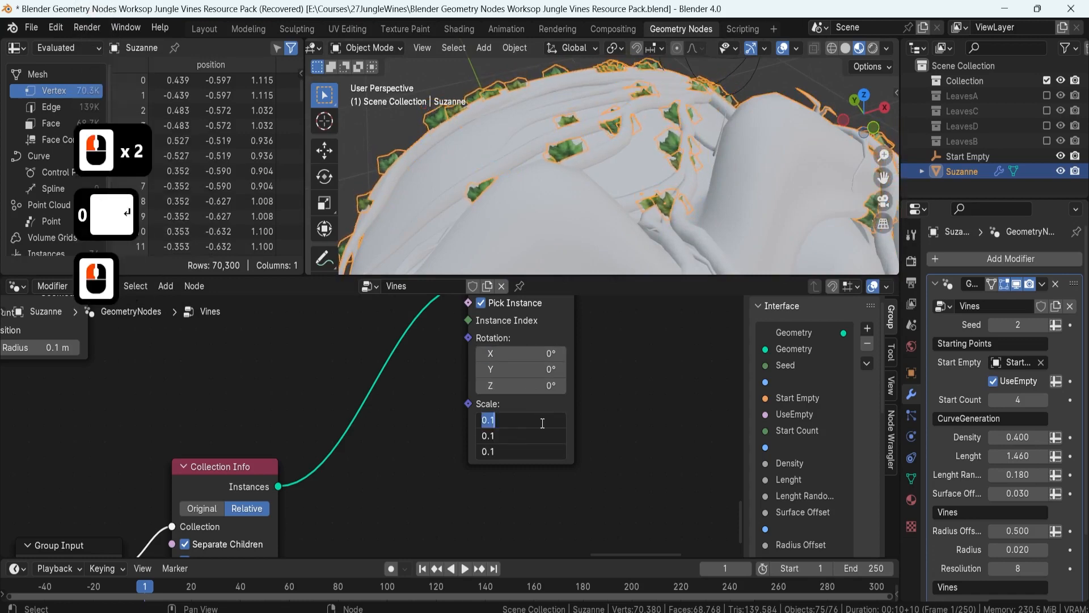
text(.5)
key(Return)
scroll(570, 190, down, 3)
middle_drag(570, 190, 522, 182)
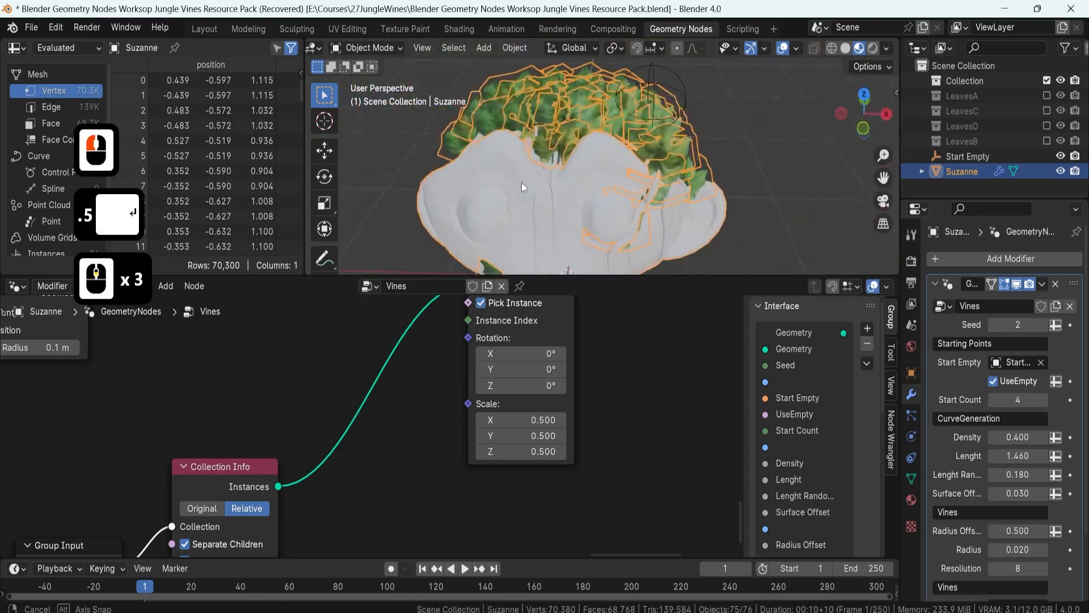
click(530, 415)
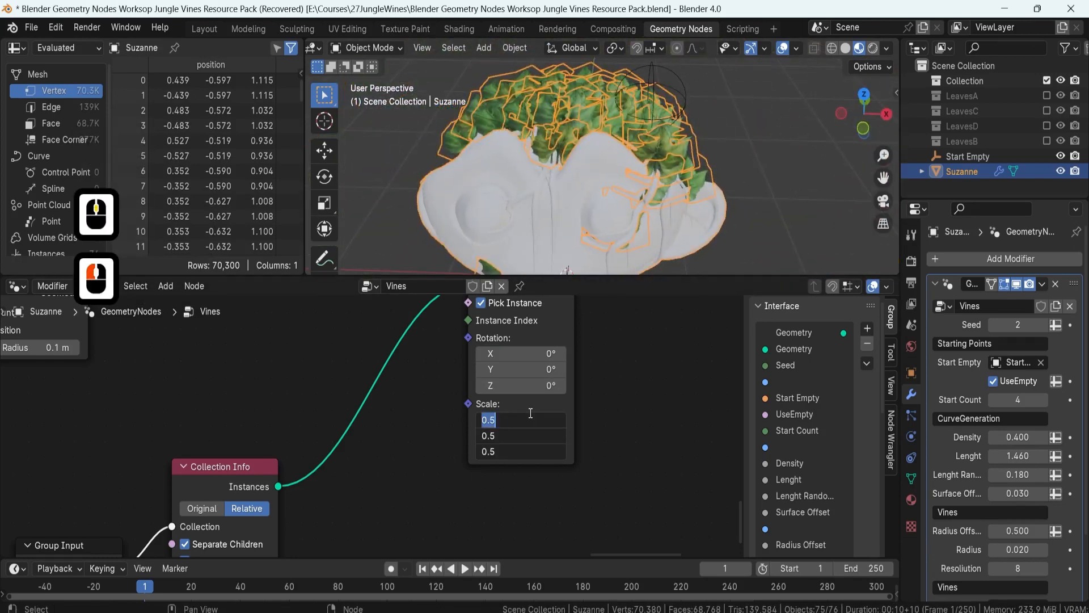
text(.1)
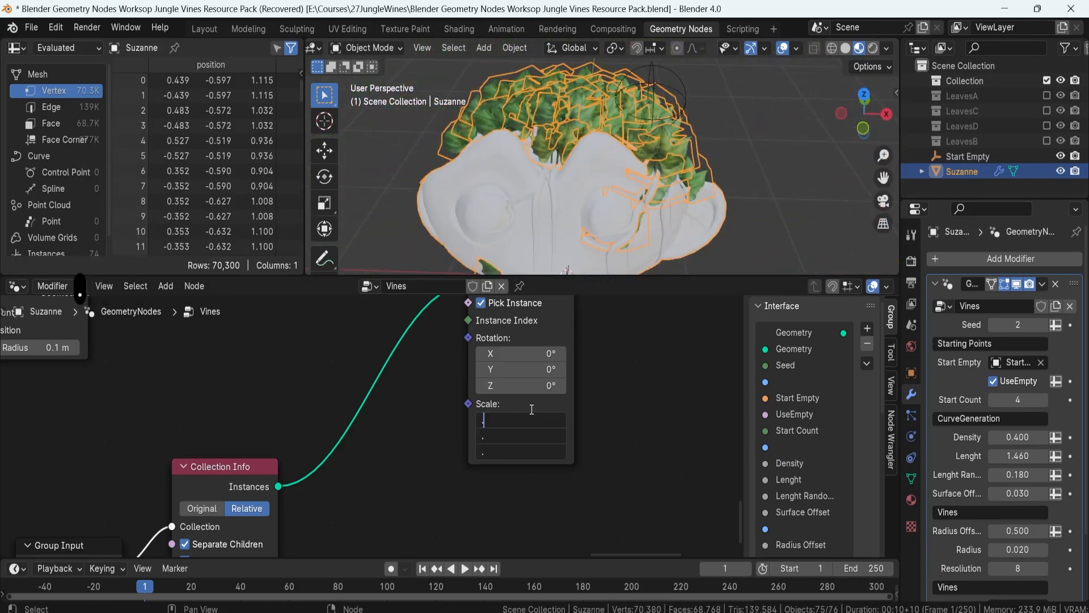
key(Return)
Move the Collection Info node and its Group Input together farther away from the Instance on Points node
scroll(425, 405, down, 5)
middle_drag(425, 404, 457, 419)
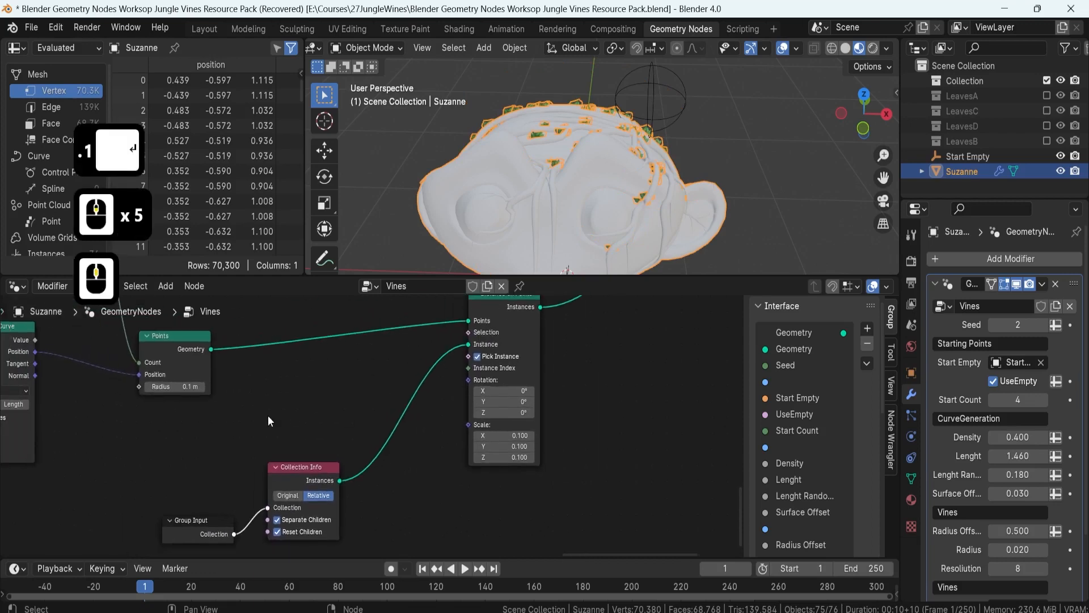
drag(189, 456, 297, 534)
key(g)
click(201, 495)
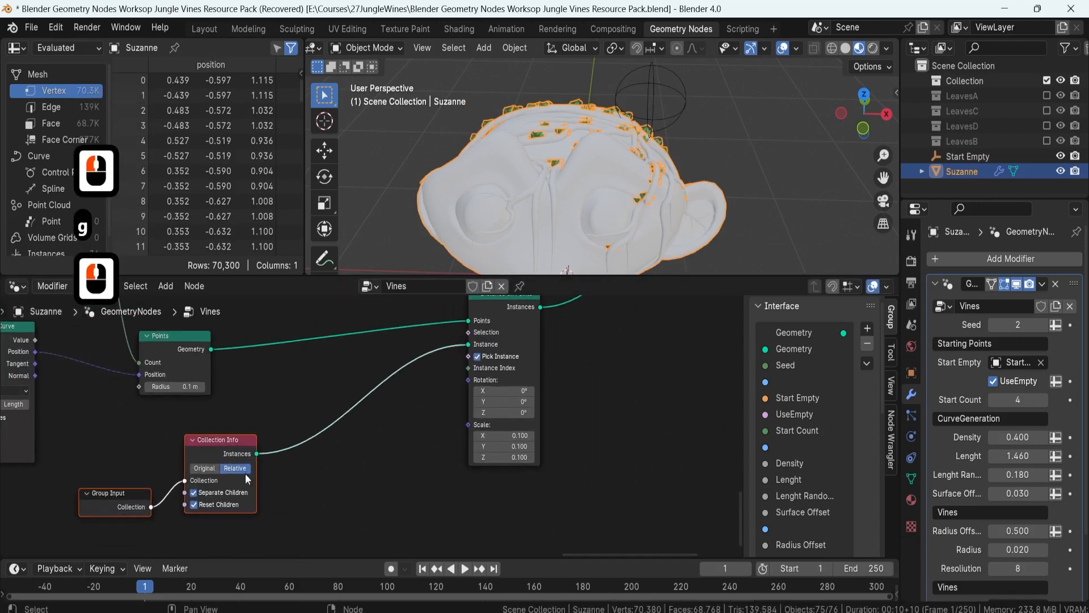
Check the string separator above the Collection input and change the last heading in the Vines modifier to Leaves
scroll(786, 437, down, 5)
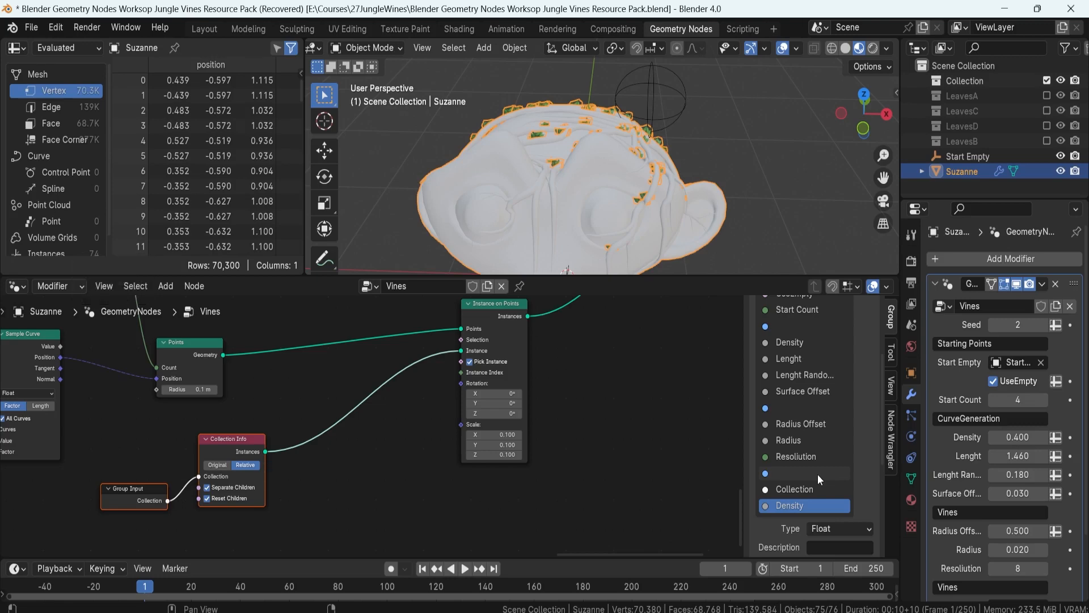
key(F8)
scroll(810, 468, down, 4)
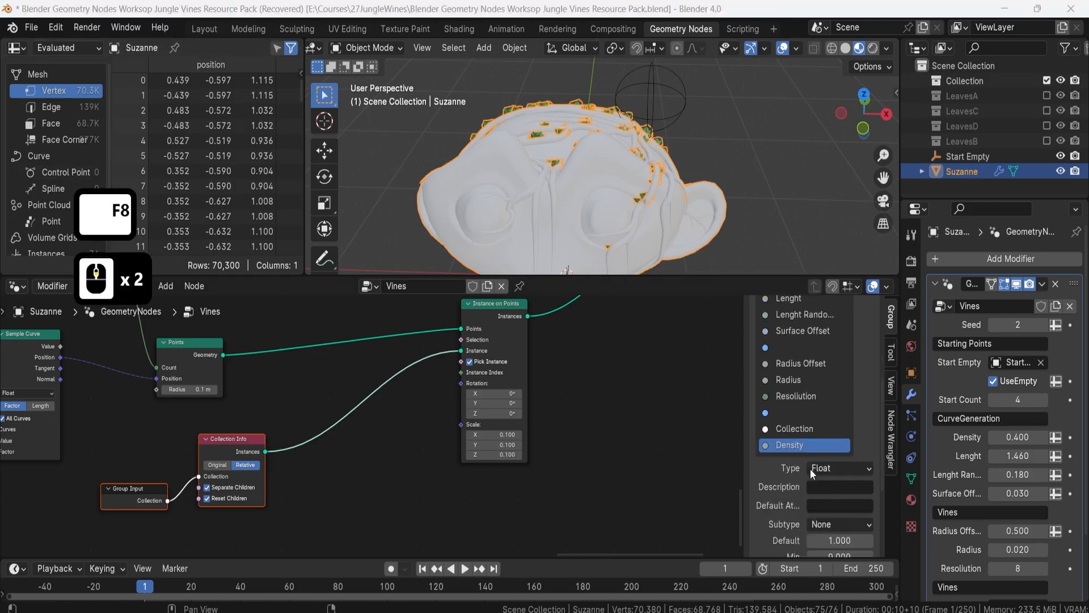
click(790, 384)
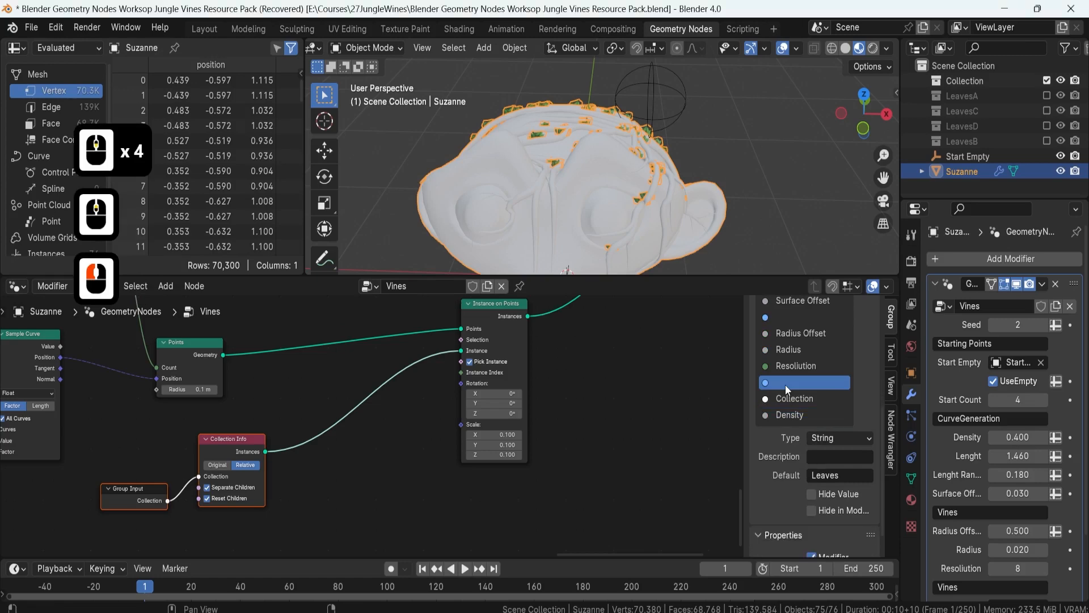
scroll(954, 478, down, 7)
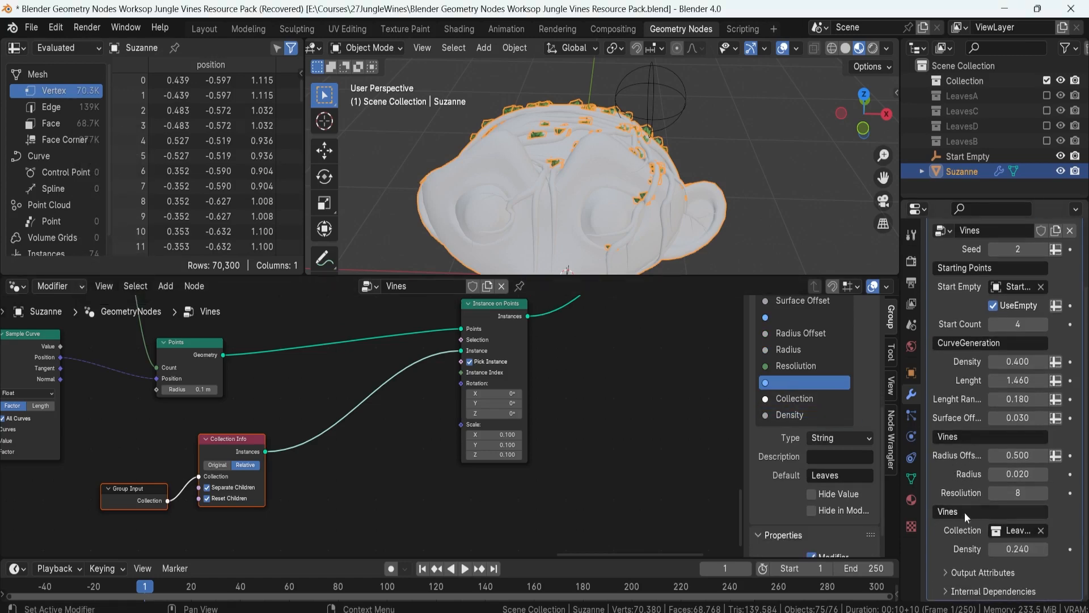
key(BackSpace)
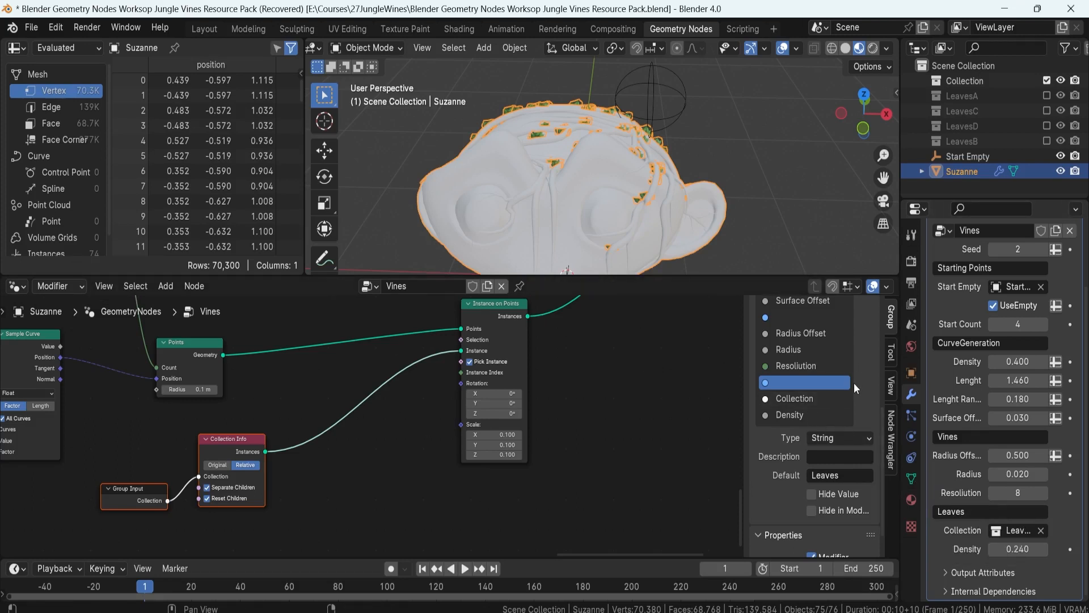
Add two new float inputs to the group interface, directly below the Leaves separator
scroll(849, 384, up, 9)
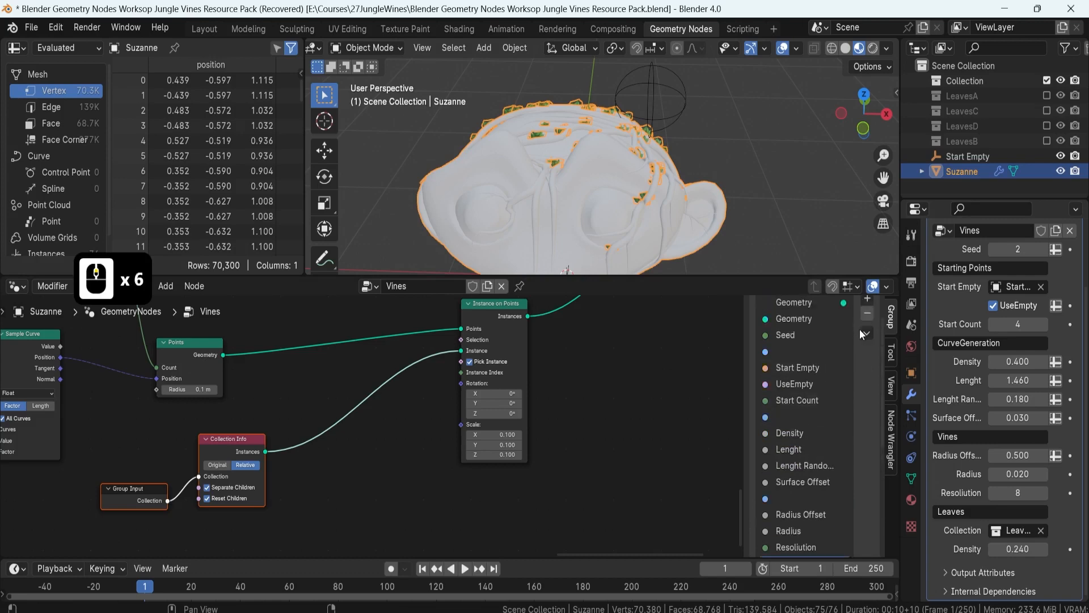
click(866, 331)
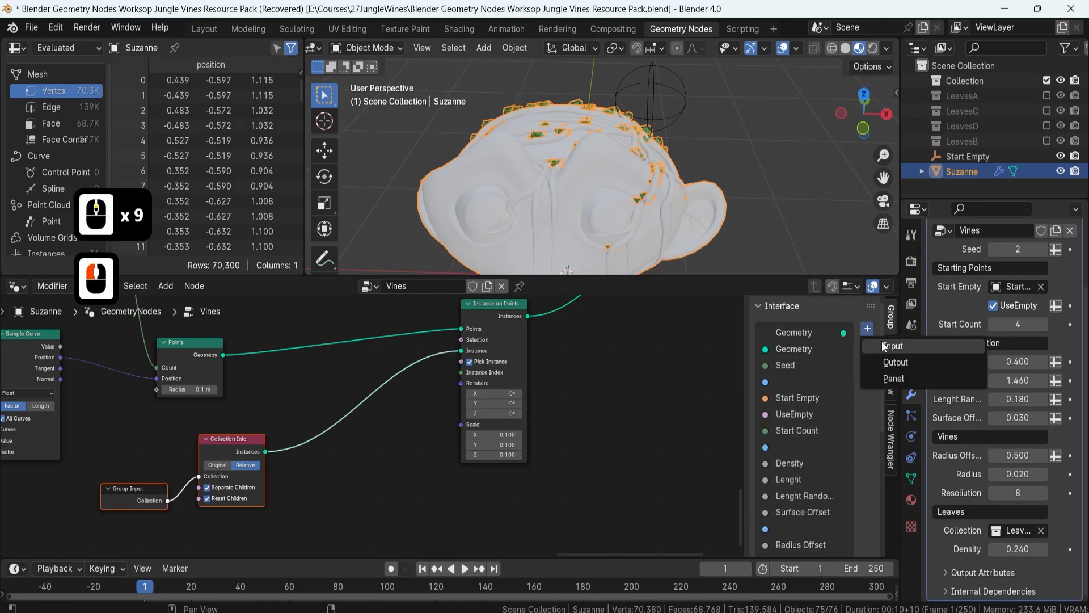
click(882, 346)
scroll(787, 442, down, 6)
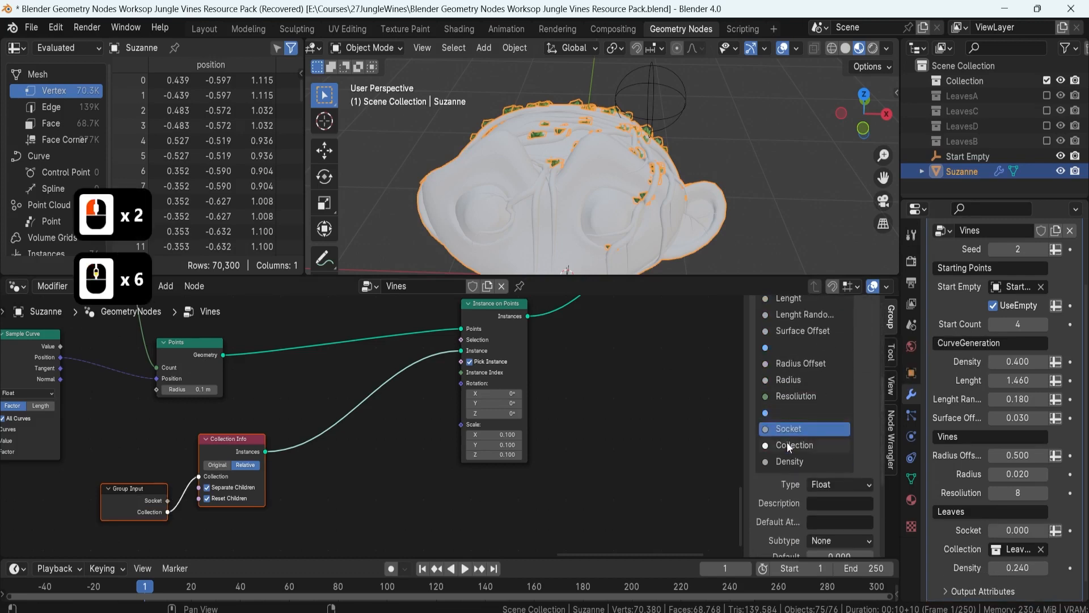
scroll(809, 441, up, 6)
click(866, 328)
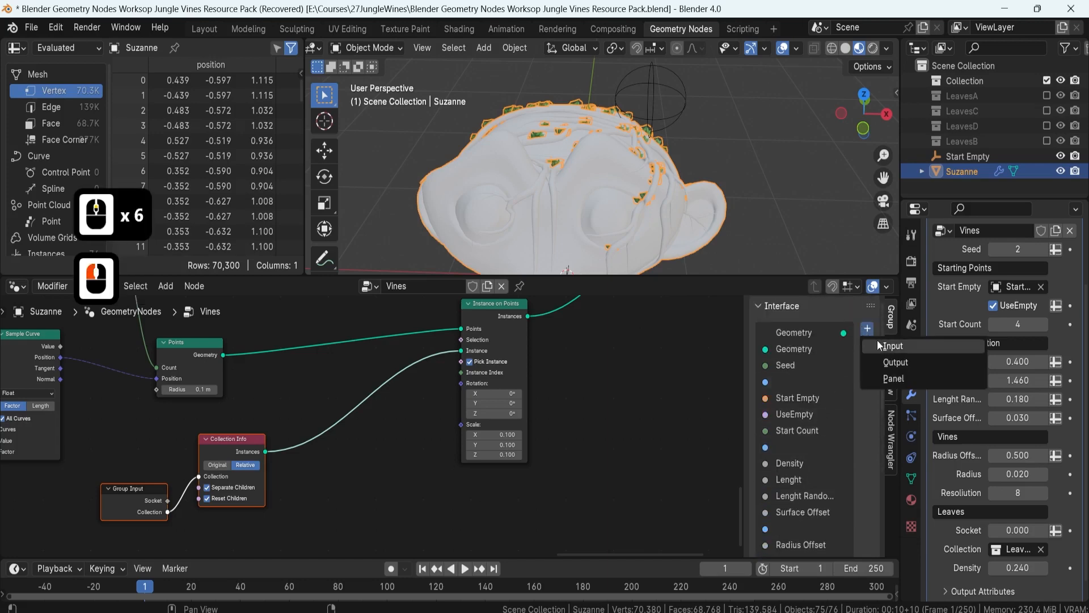
click(882, 345)
scroll(845, 468, down, 8)
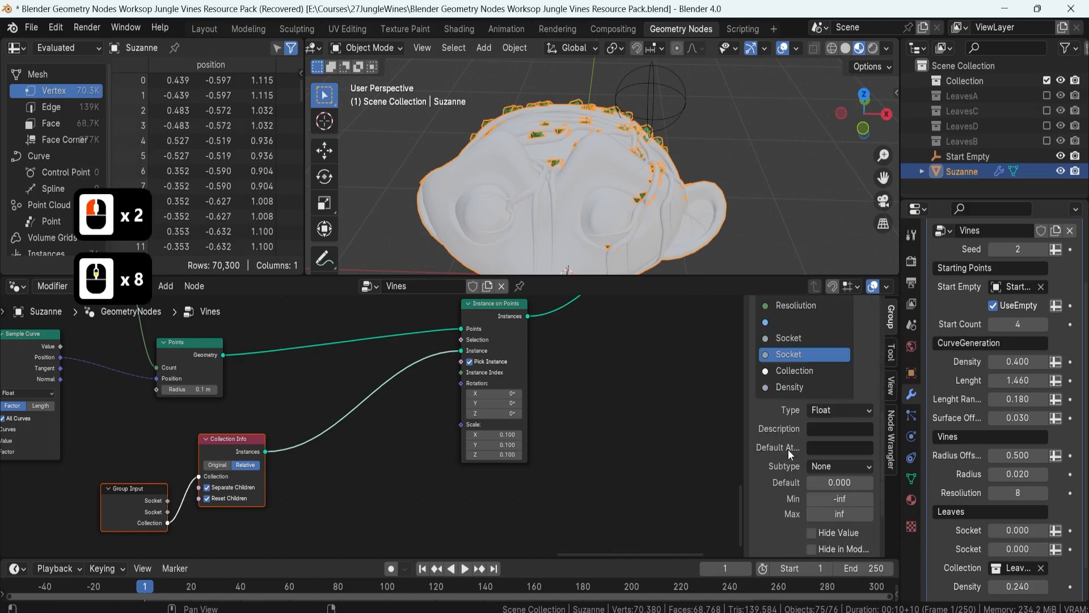
scroll(788, 449, down, 1)
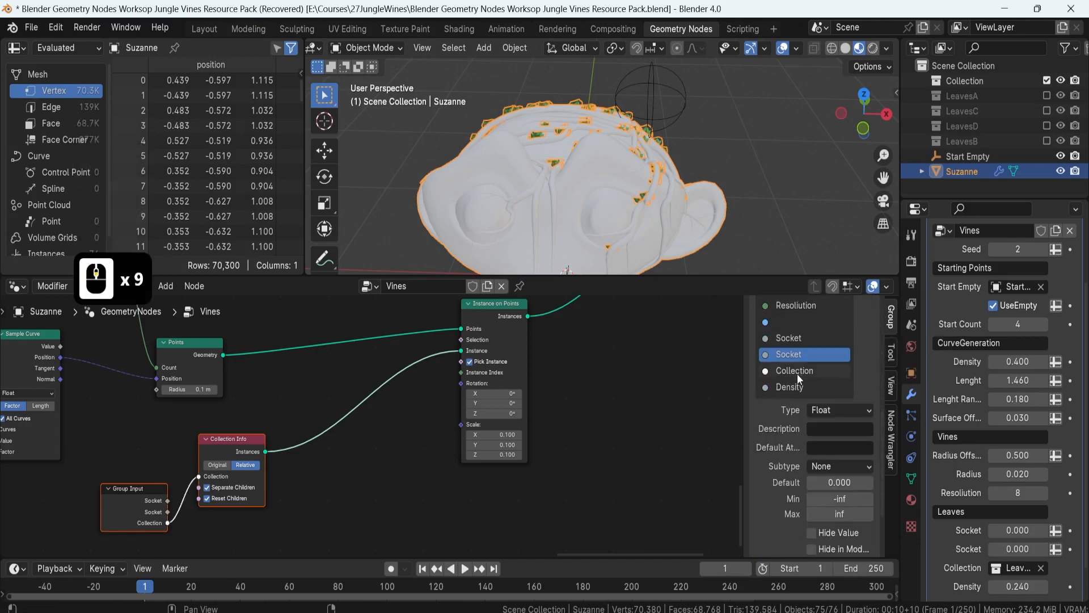
Rename the two new group inputs Scale and Scale Randomness
double_click(792, 341)
text(Scale)
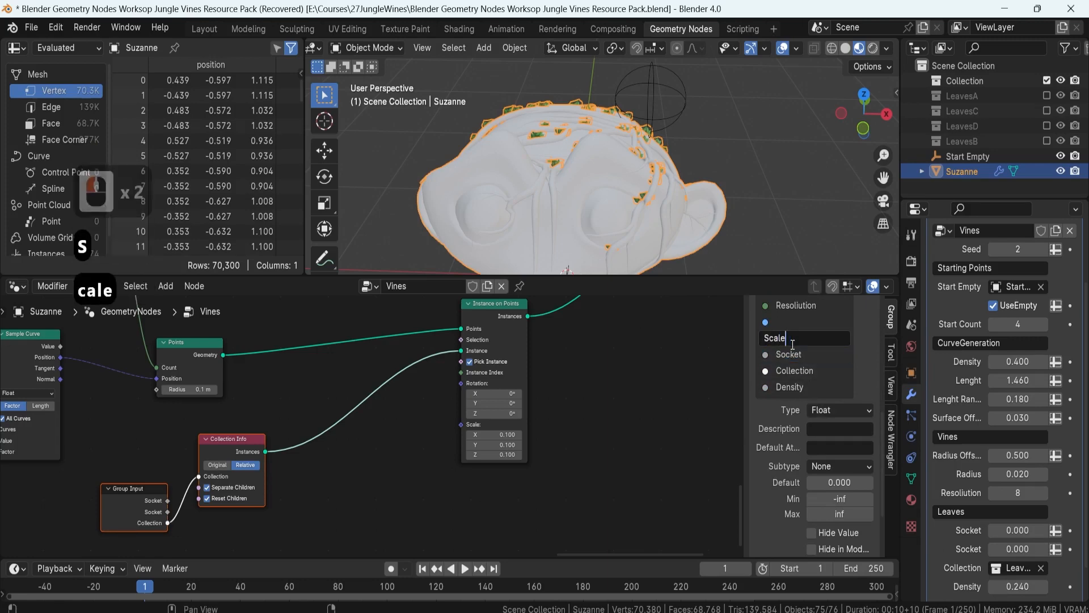
key(Return)
double_click(795, 353)
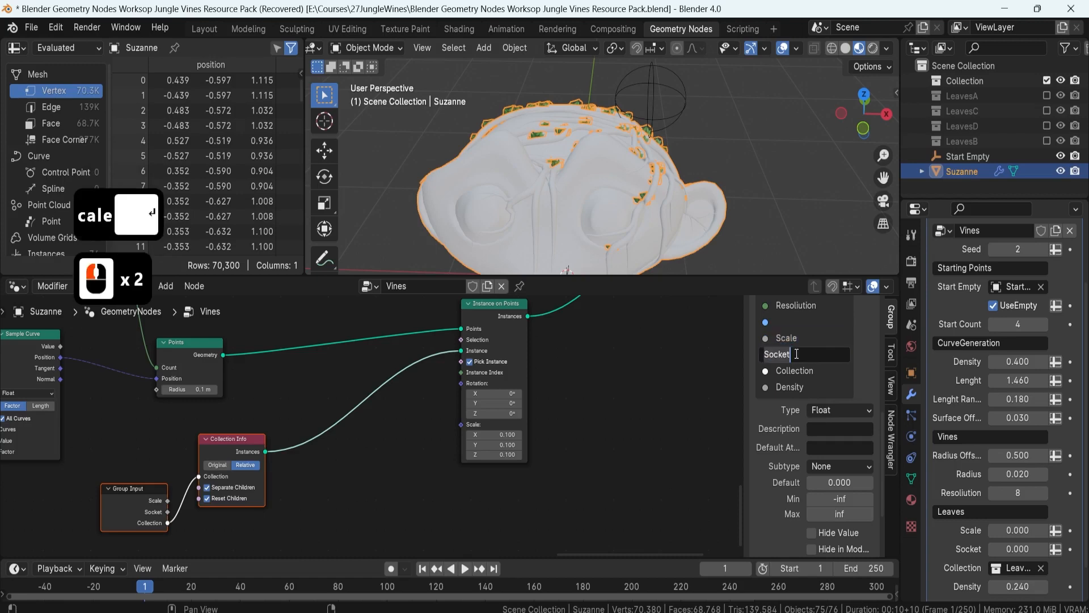
text(Scal)
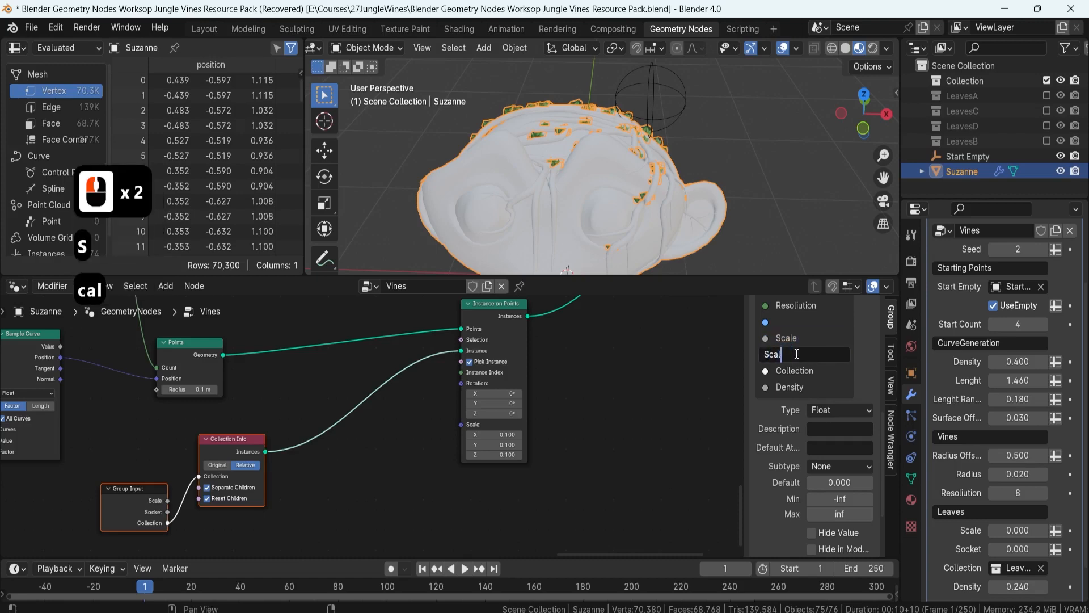
text(e Random)
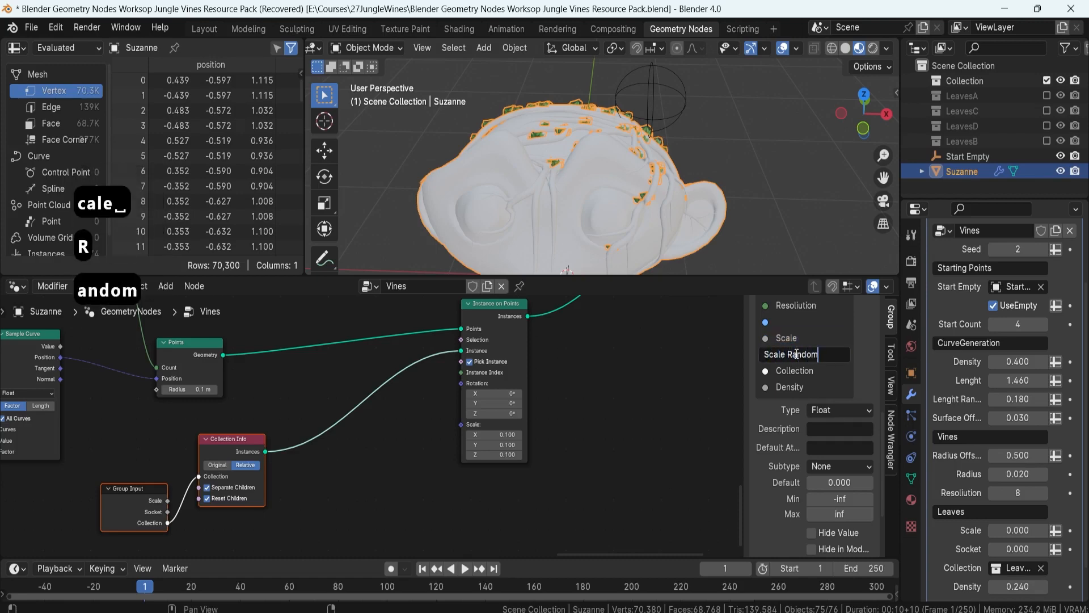
text(ness)
key(Return)
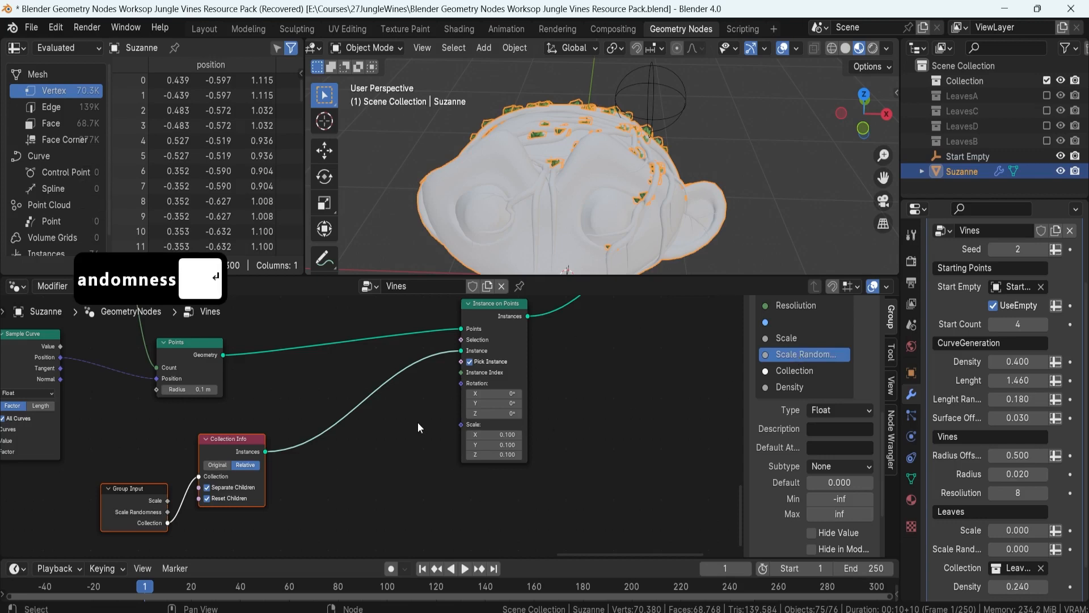
Rearrange the nodes by raising Collection Info slightly and placing its Group Input lower, clear of it
middle_drag(419, 427, 503, 406)
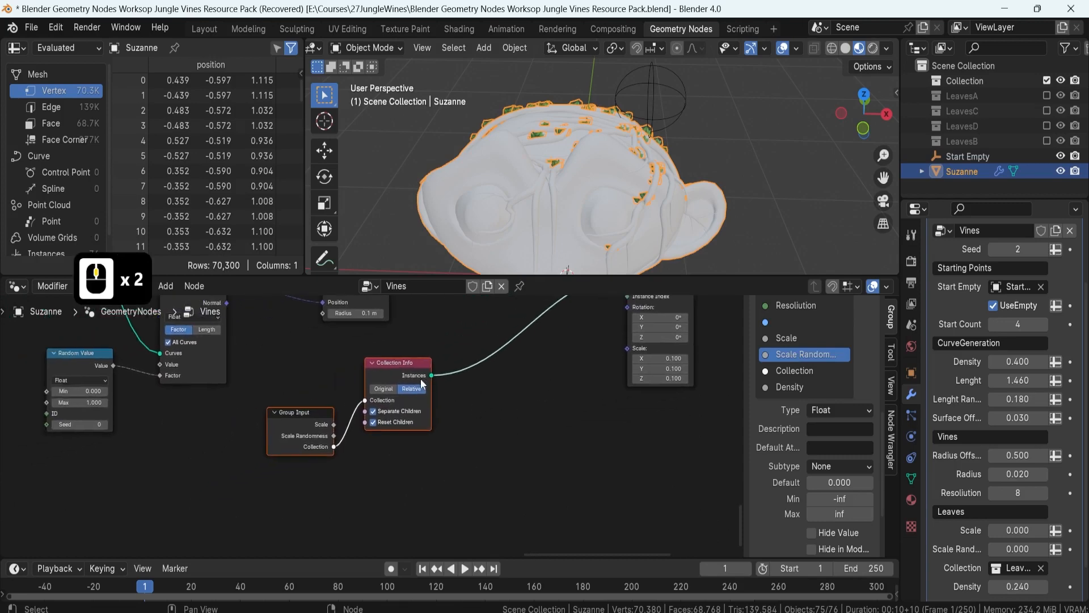
click(319, 415)
key(g)
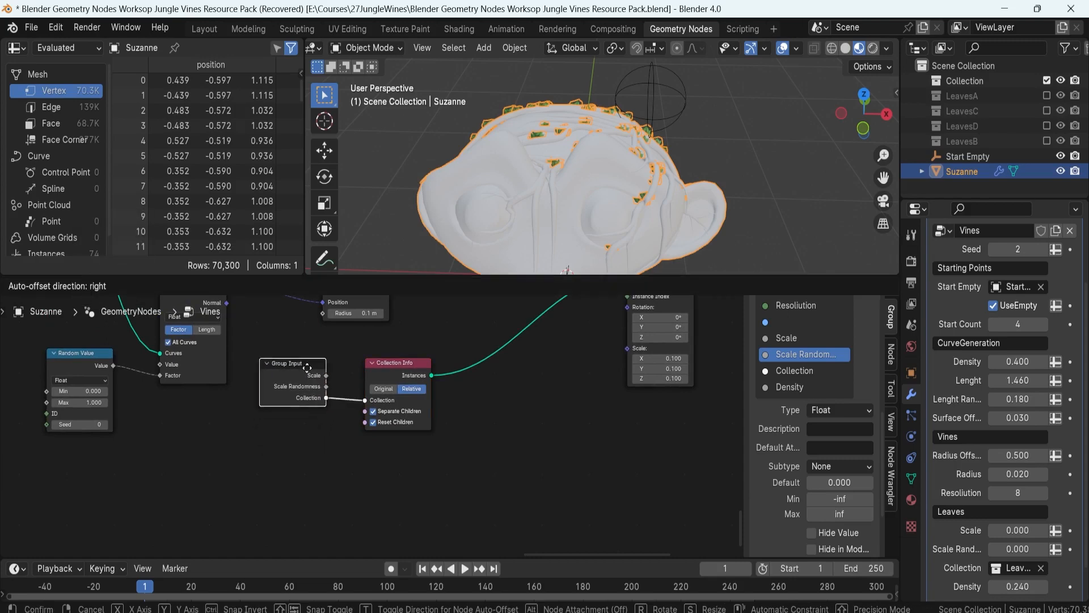
click(302, 385)
click(412, 373)
key(g)
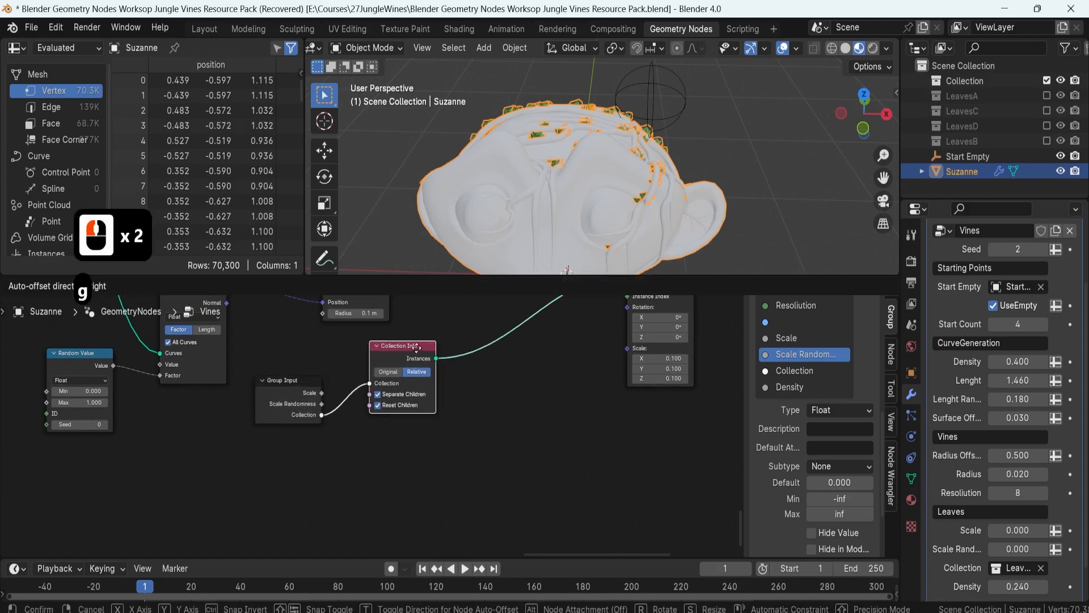
click(418, 357)
click(291, 390)
key(g)
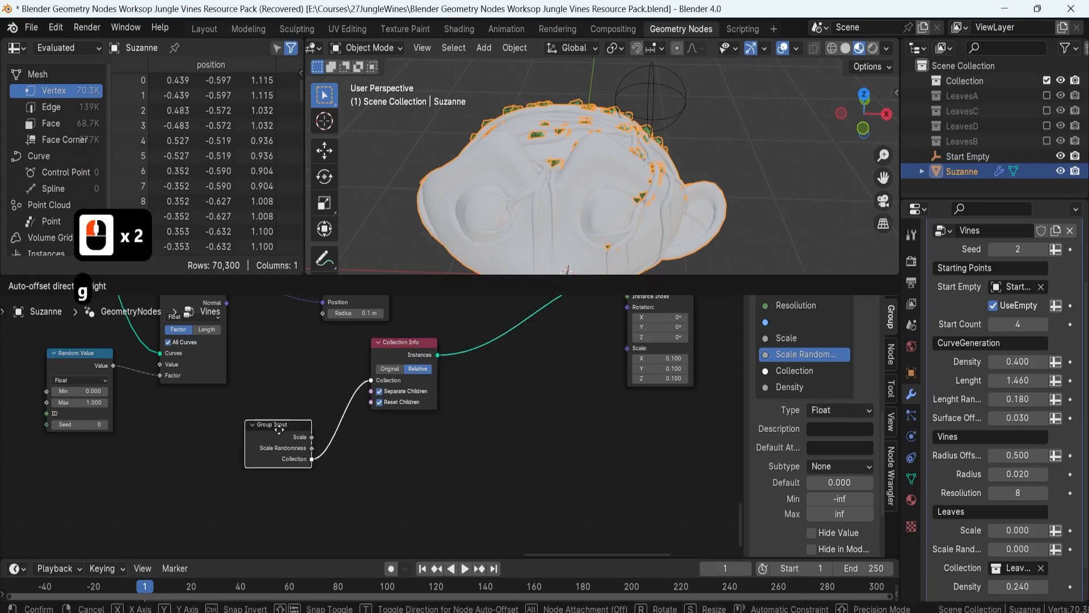
click(286, 440)
Add a Math node set to Add that takes the group's Scale as its first value and drives the instancing node's Scale
shift+middle_drag(409, 439, 413, 421)
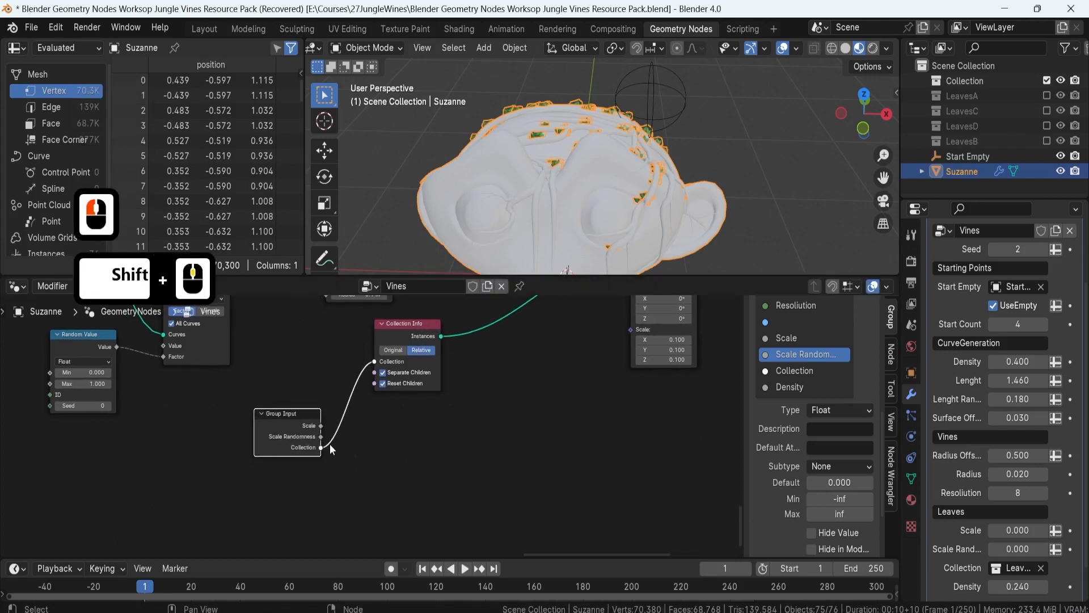
scroll(355, 481, up, 2)
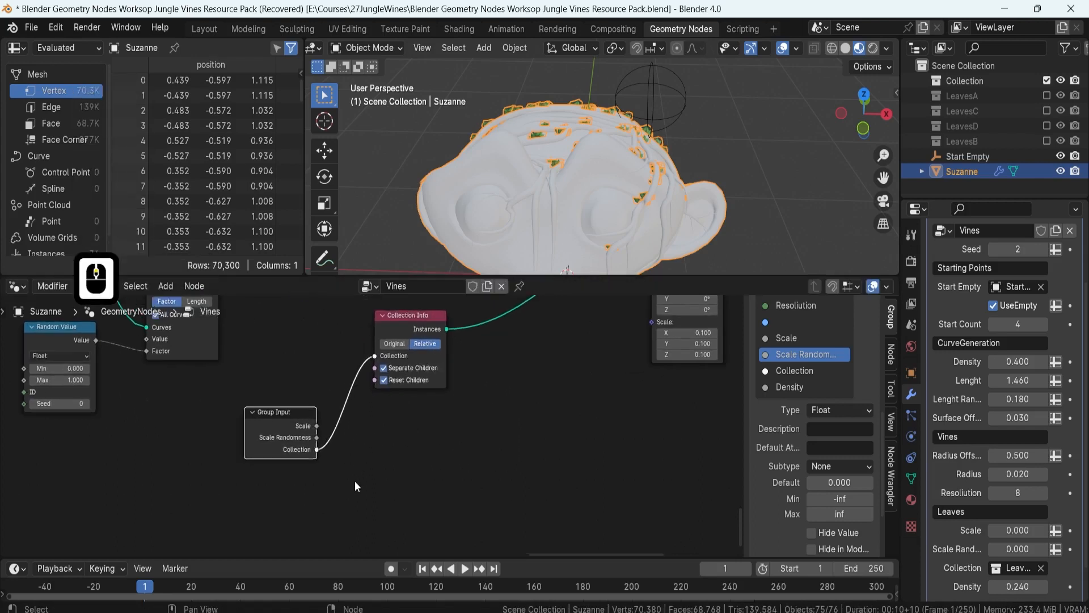
shift+middle_drag(366, 457, 384, 429)
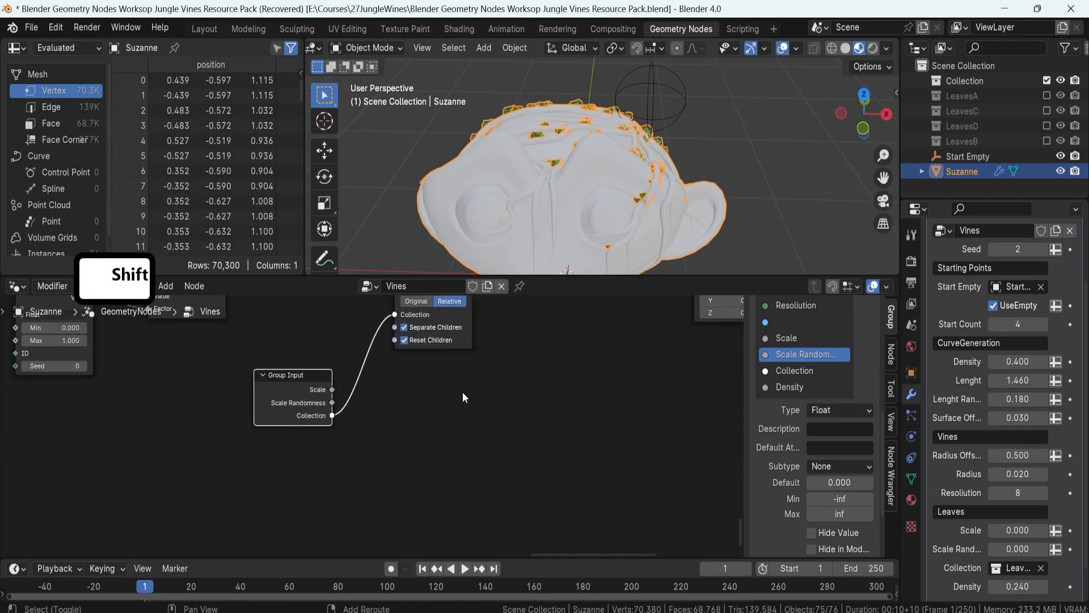
key(shift+a)
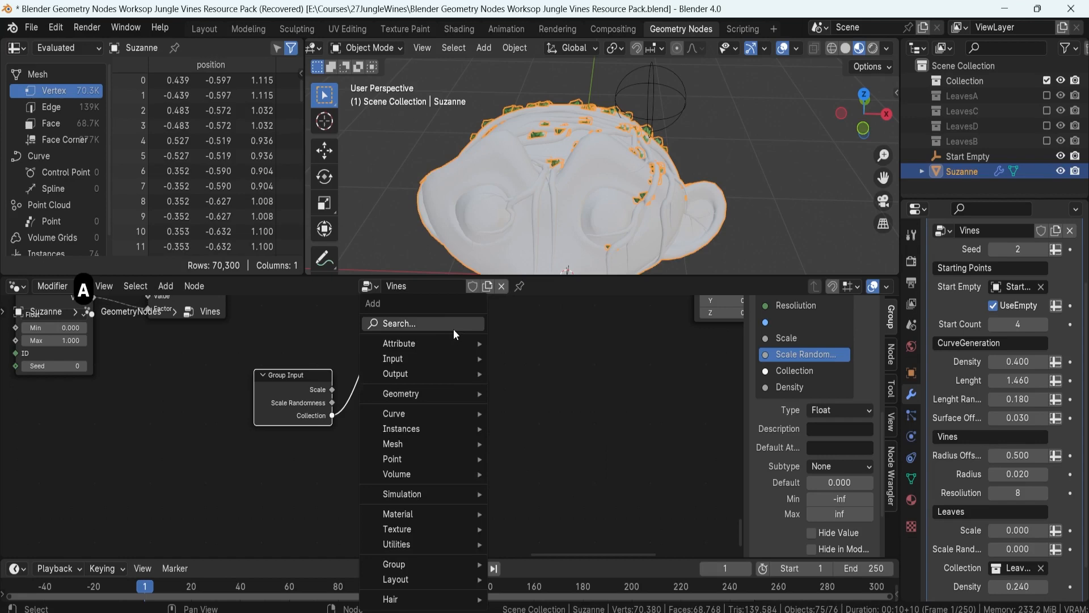
text(math)
key(Return)
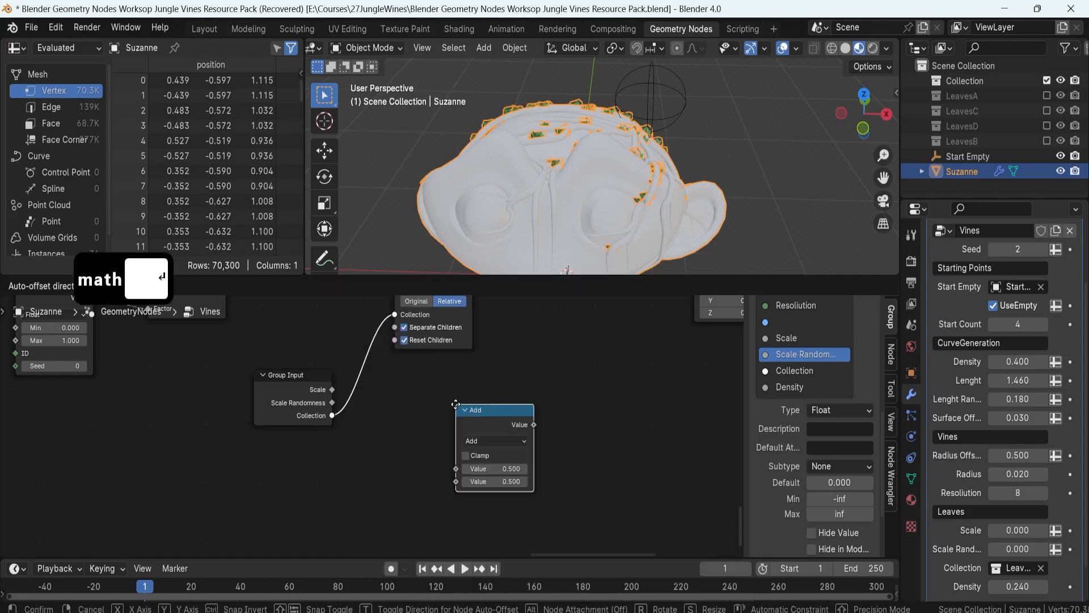
click(456, 394)
drag(332, 389, 456, 456)
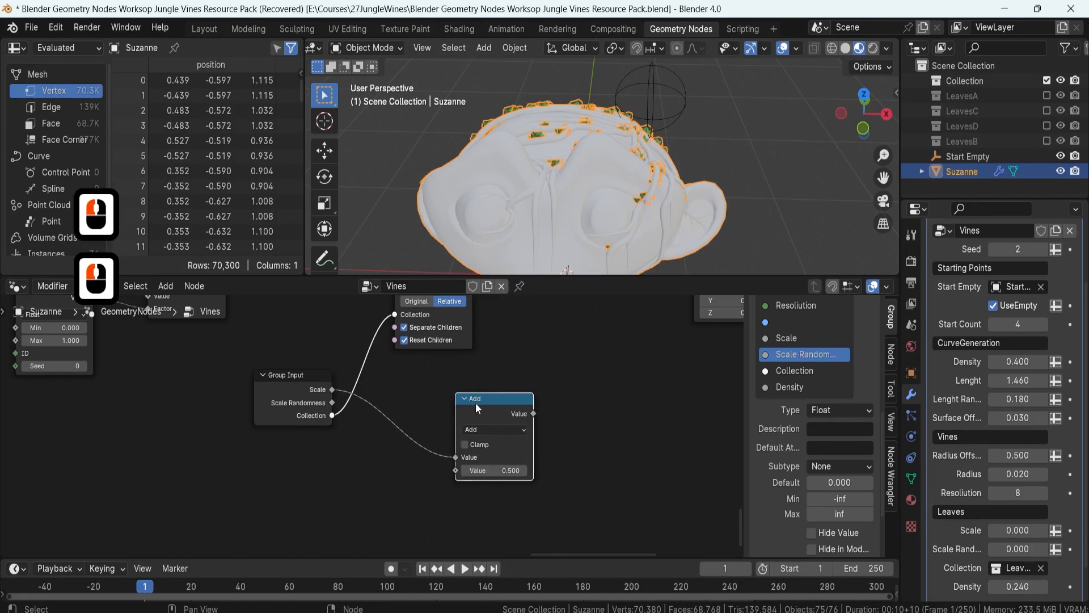
middle_drag(535, 402, 426, 469)
drag(421, 476, 568, 350)
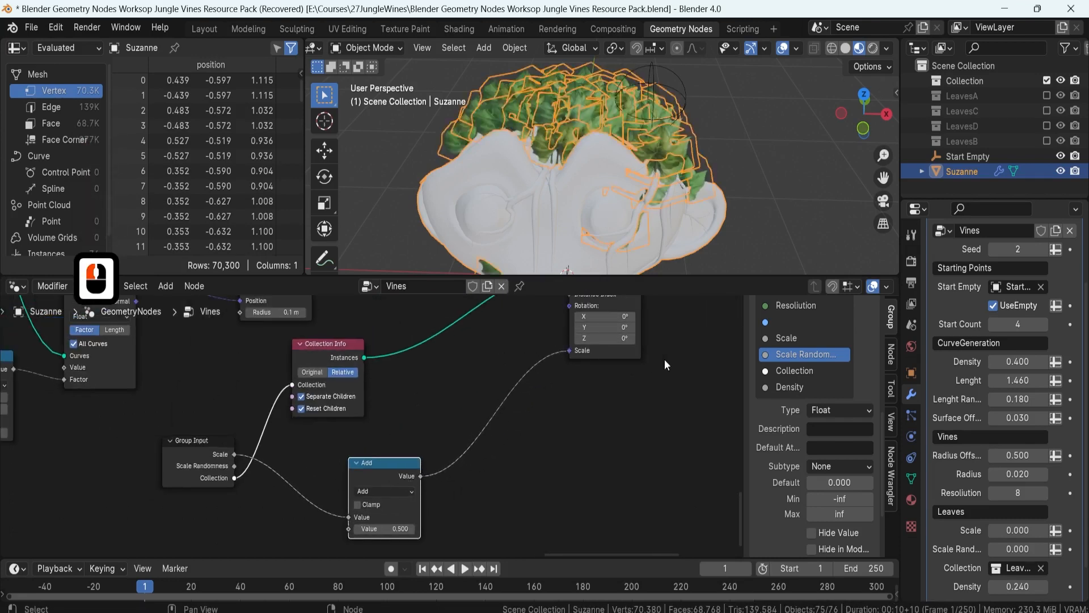
Set the Scale group input's default to 0.1 and reset the Leaves Scale in the Vines modifier to that default
click(796, 340)
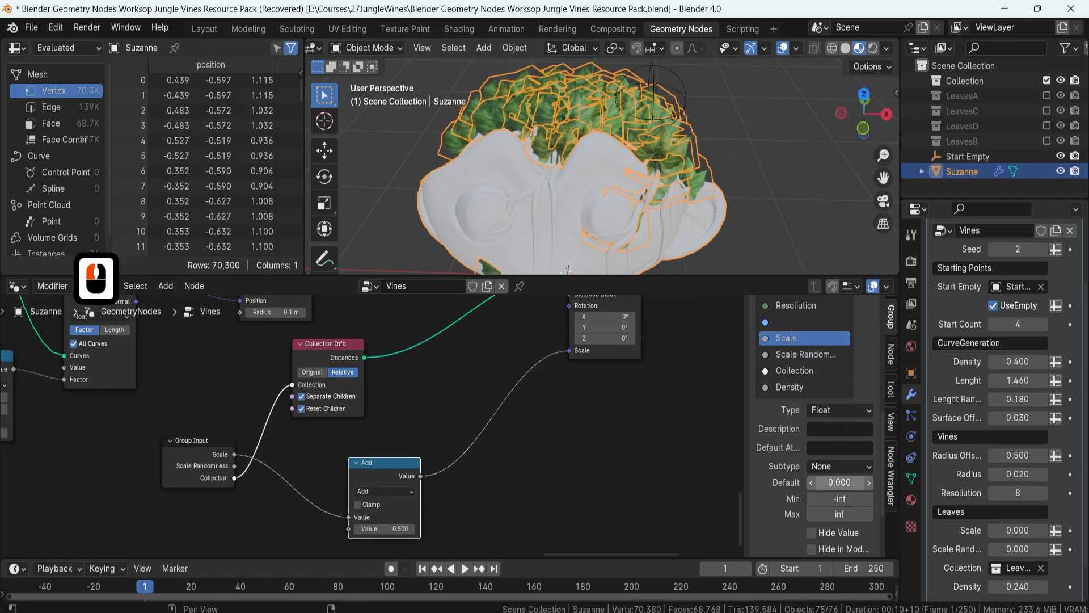
click(838, 482)
text(1)
key(BackSpace)
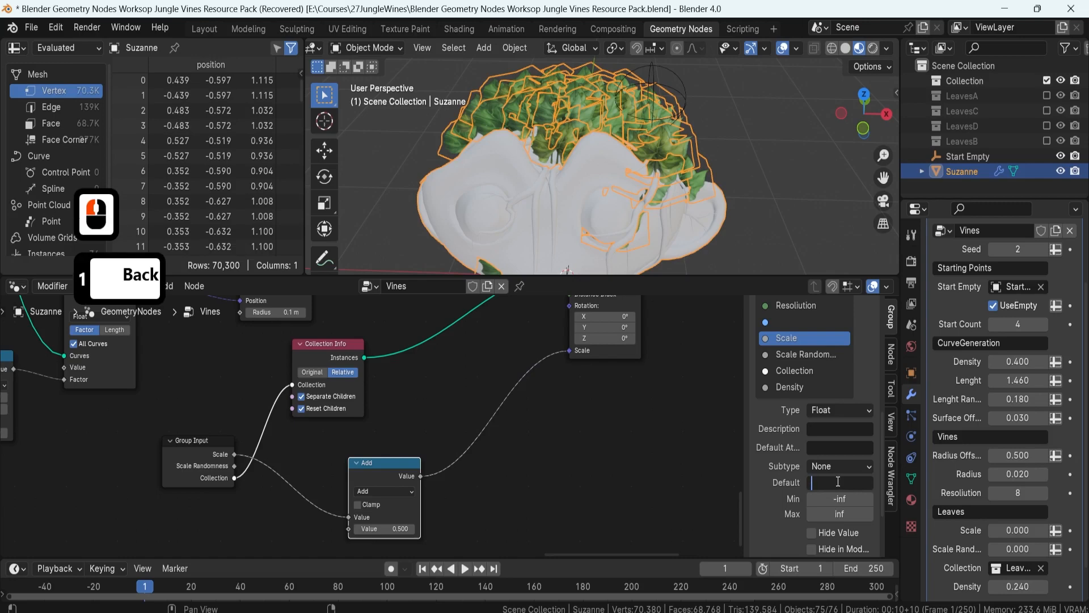
text(.1)
key(Return)
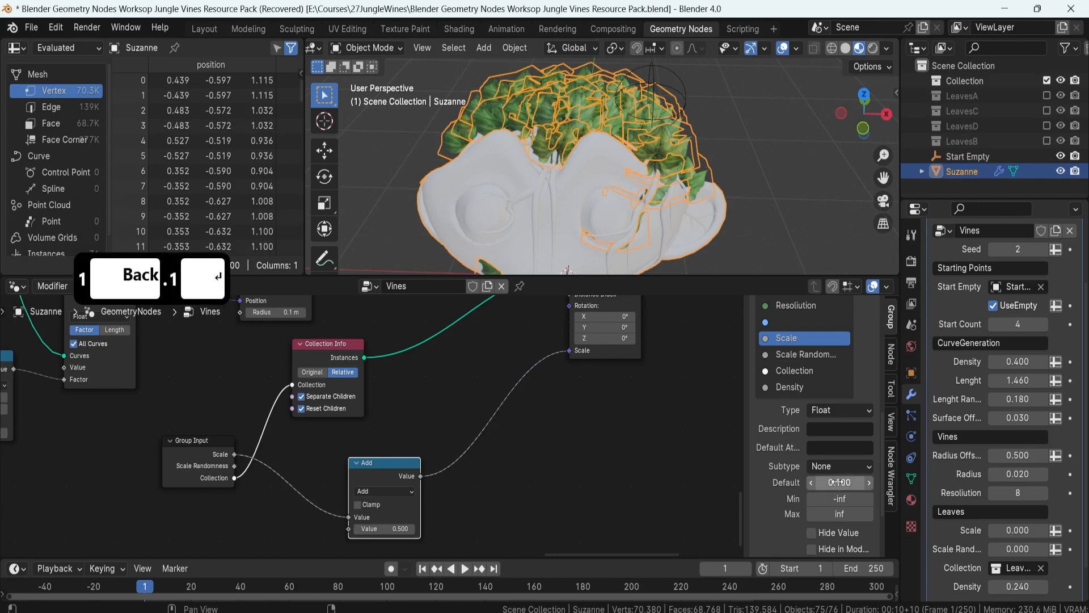
key(BackSpace)
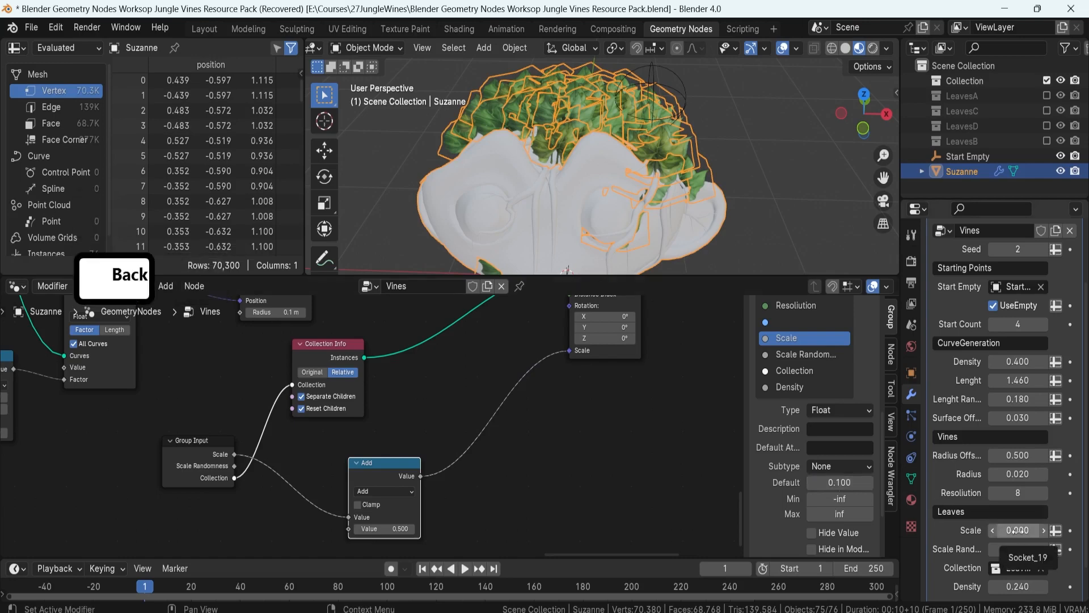
scroll(1036, 542, down, 2)
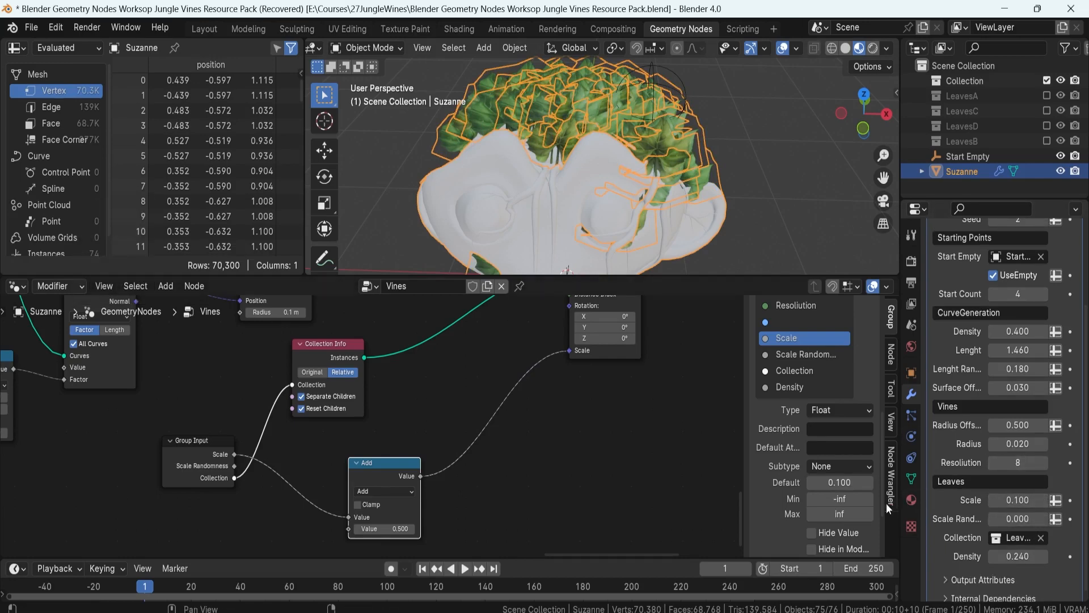
Set the Add node's second value to 0 and check the leaf size on Suzanne's head
click(375, 528)
text(0)
key(Return)
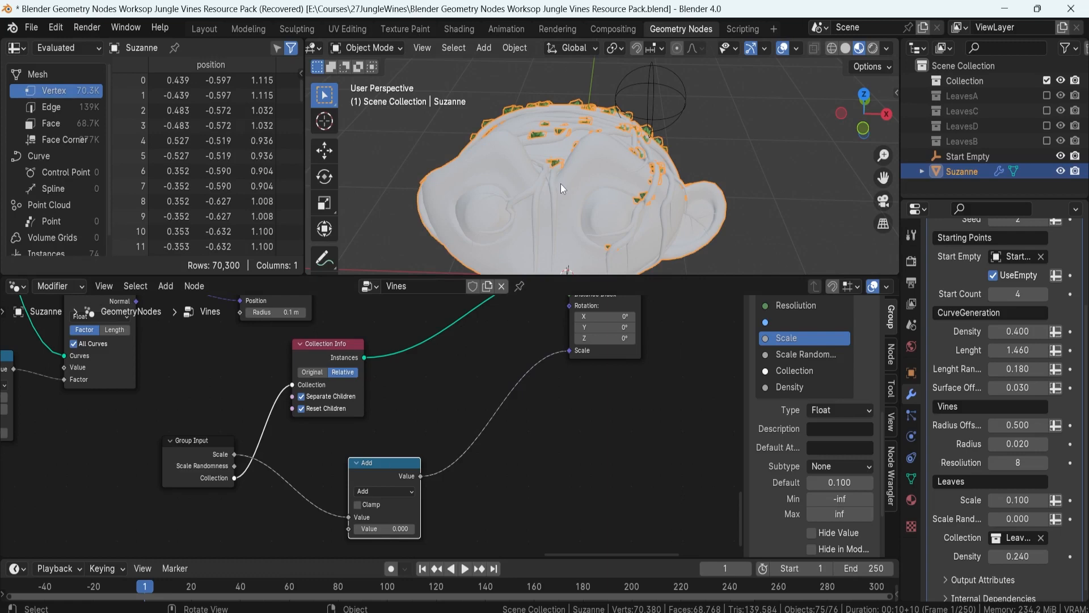
middle_drag(512, 177, 496, 198)
Add a Random Value node just below the Group Input node that supplies the leaf scale
middle_drag(331, 455, 468, 356)
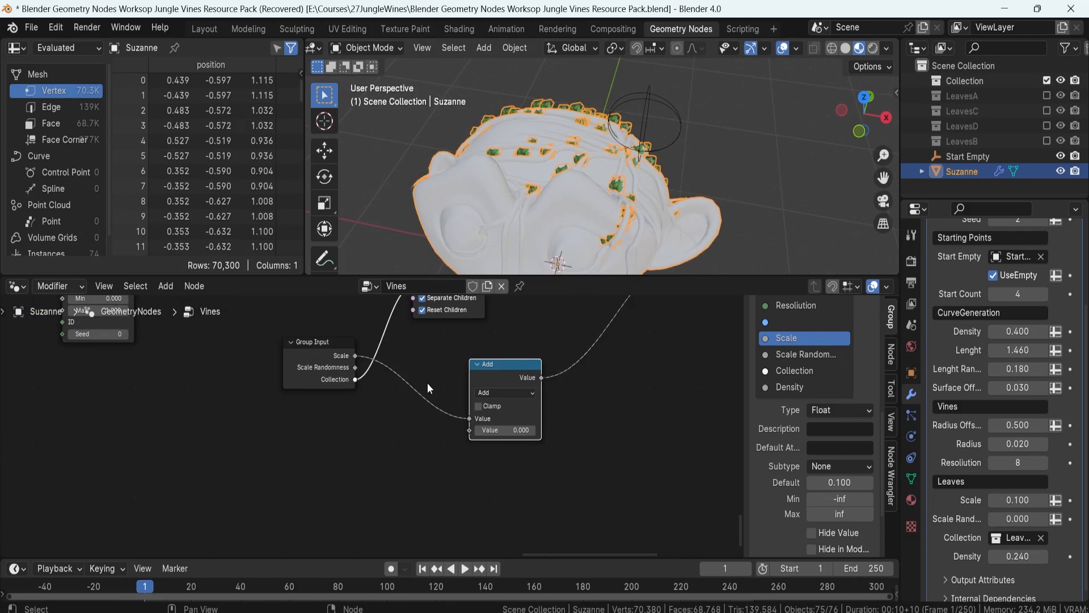
click(313, 457)
key(shift+a)
mouse_move(313, 459)
text(random)
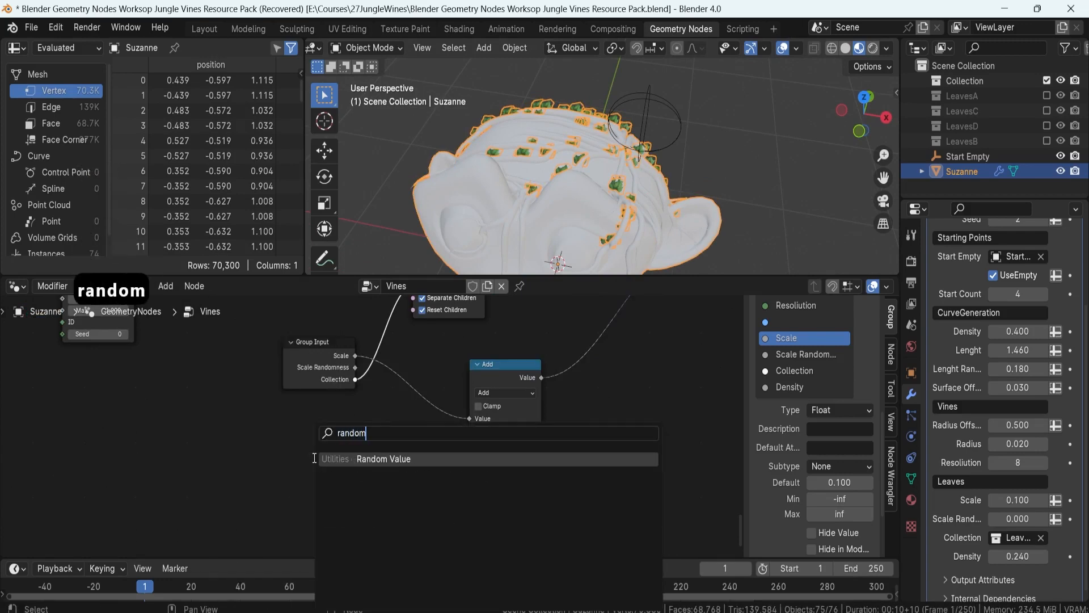
key(Return)
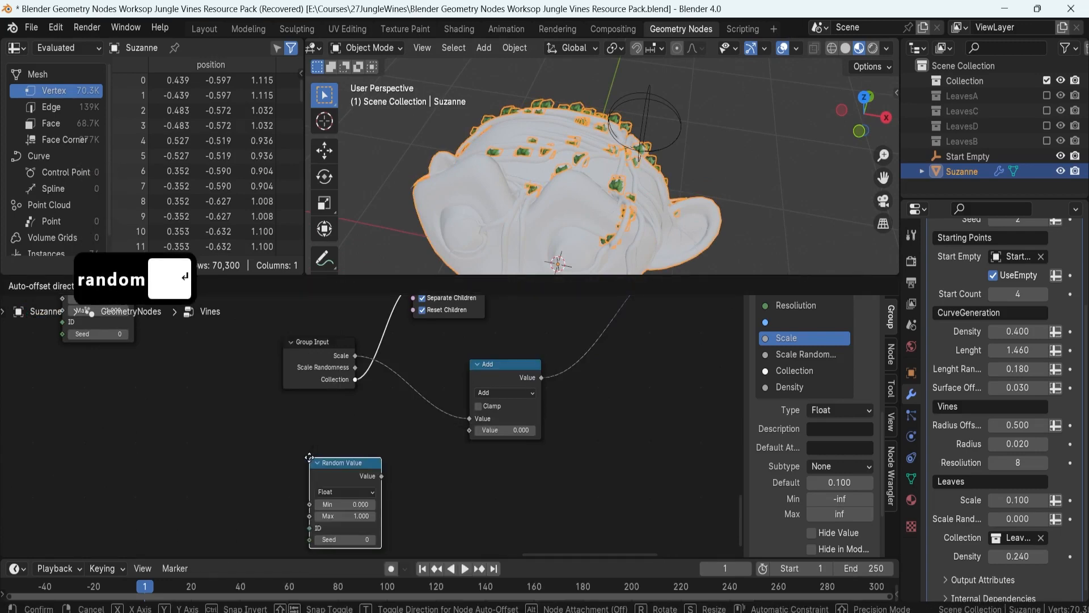
click(294, 442)
Set the new Random Value node's range to a minimum of -1 and a maximum of 1
double_click(339, 488)
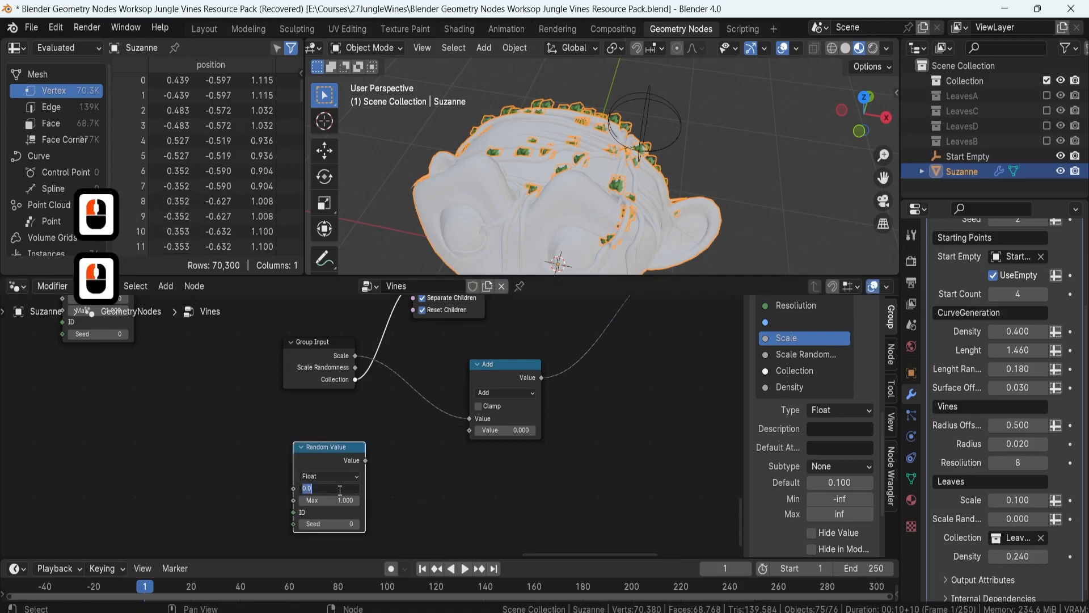
text(-1)
key(Return)
double_click(342, 500)
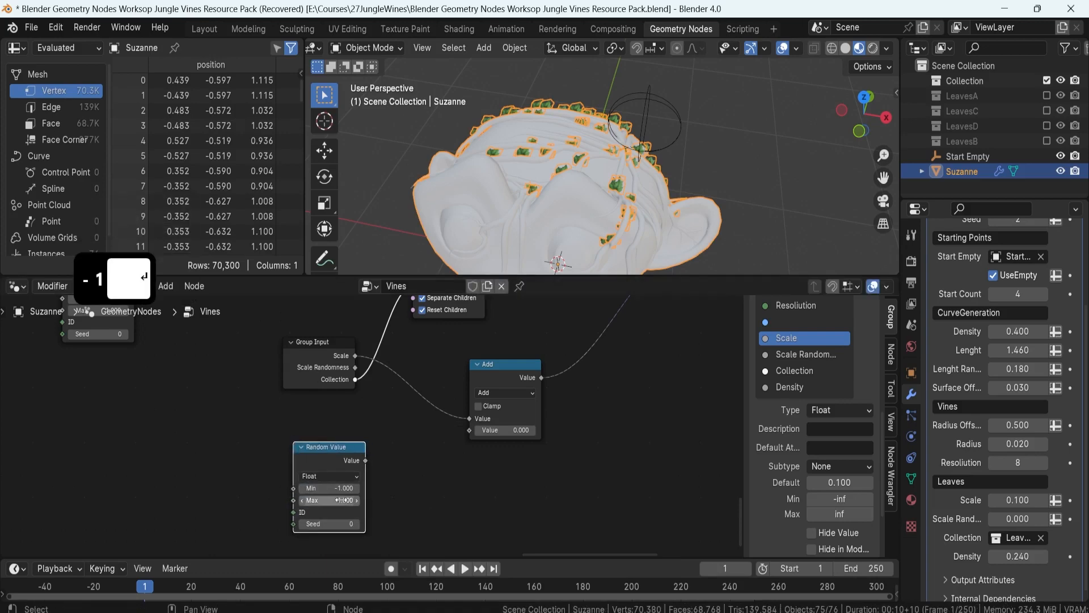
text(1)
key(Return)
scroll(352, 471, up, 2)
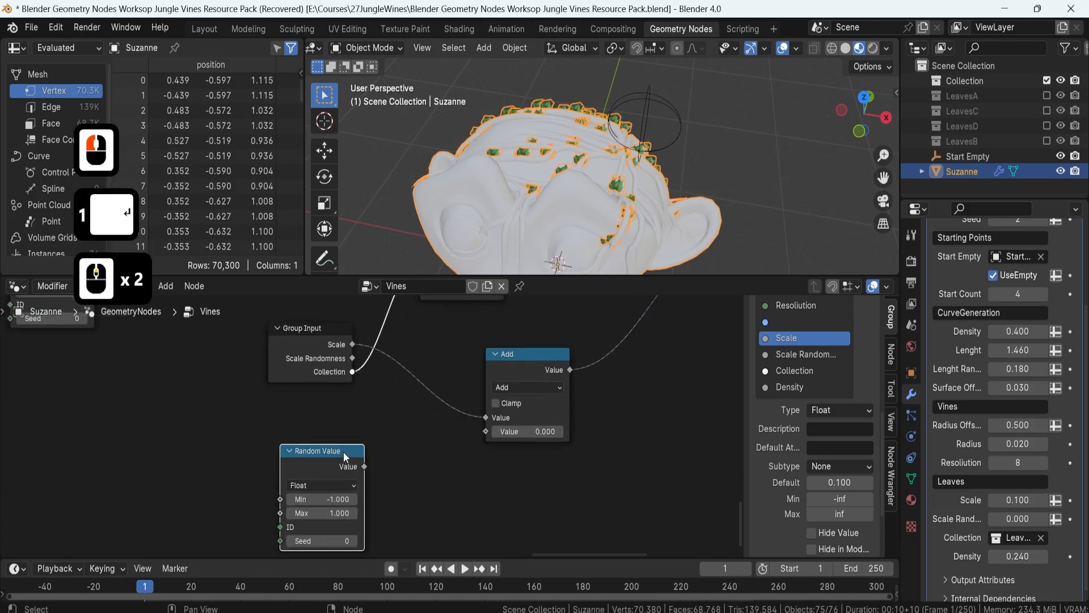
middle_drag(413, 396, 453, 391)
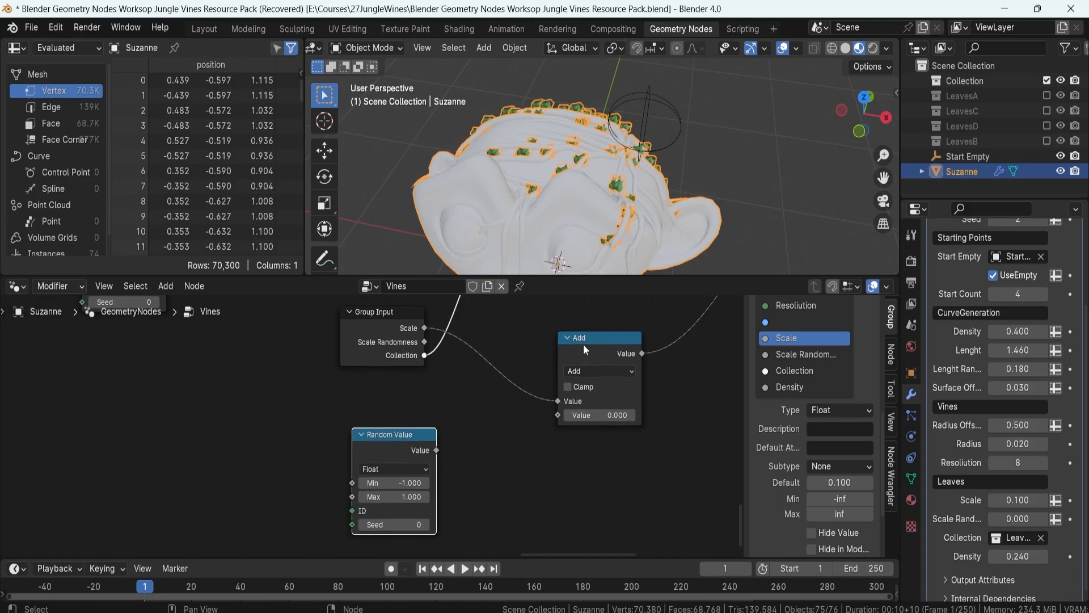
click(601, 338)
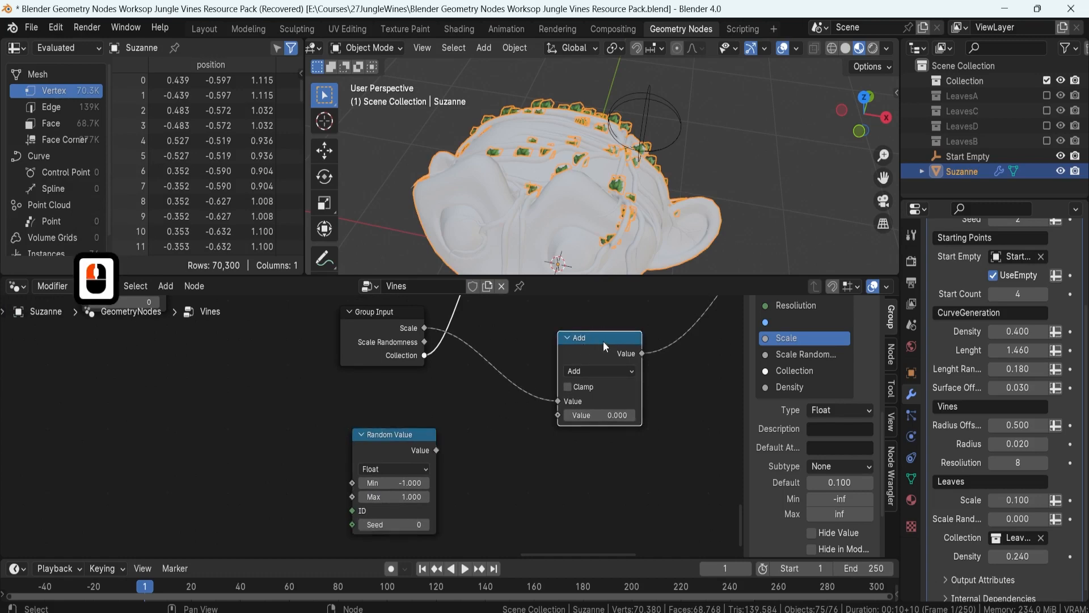
key(shift)
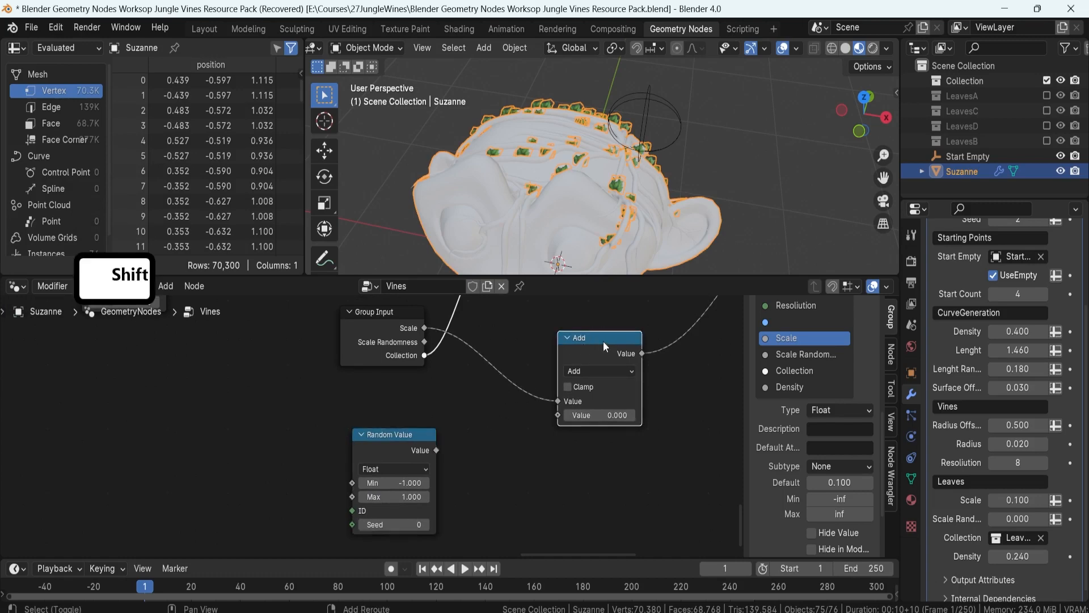
key(shift+d)
click(514, 390)
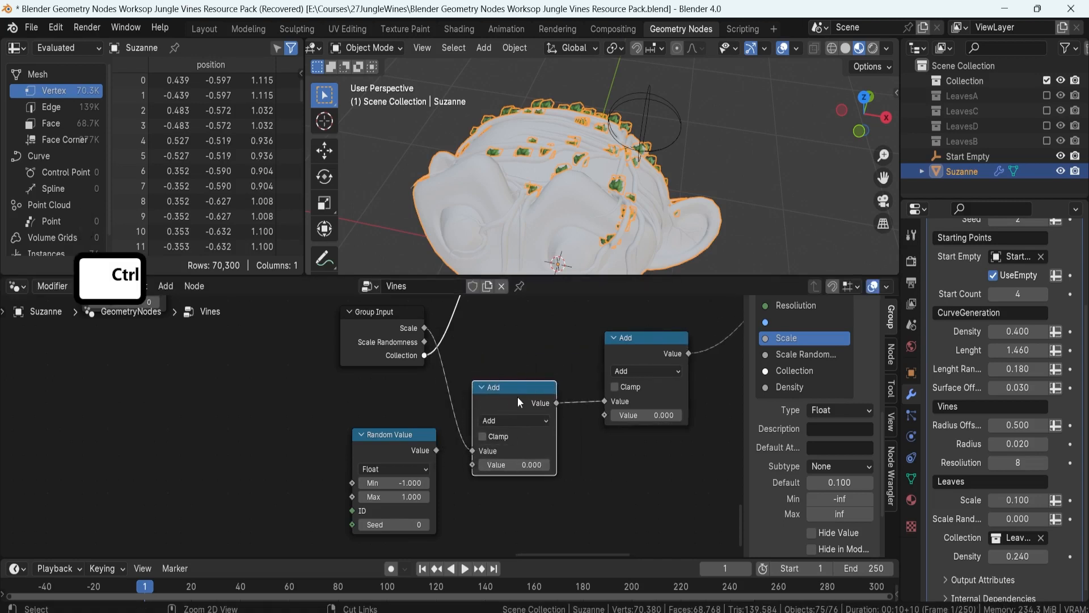
key(ctrl+z)
key(ctrl+z)
Duplicate the Add node without linking it, place the copy beside Random Value, and move Random Value away to make room
click(594, 342)
key(shift+d)
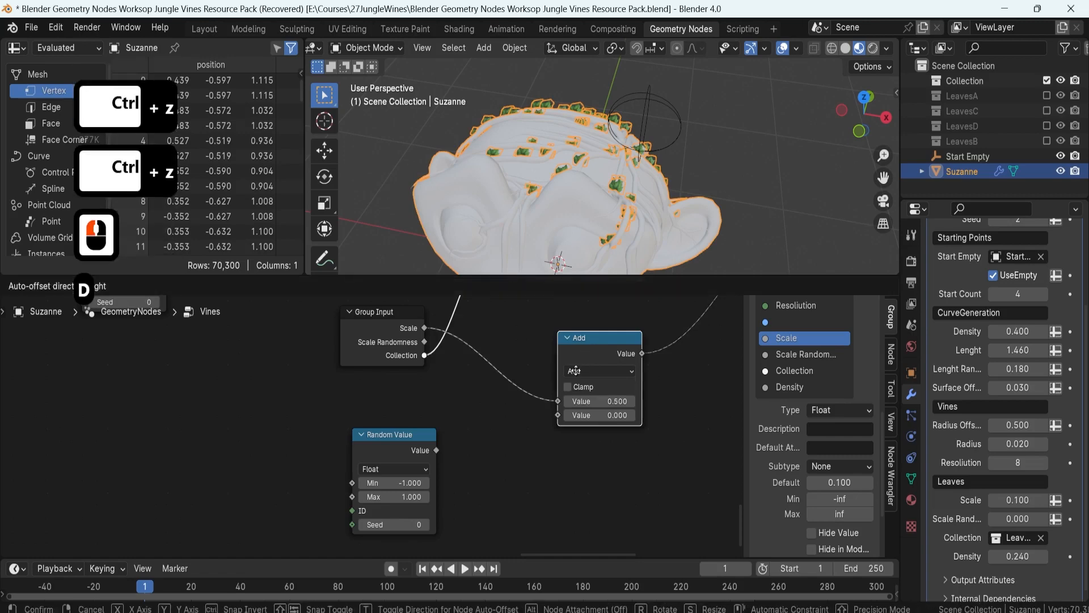
click(503, 443)
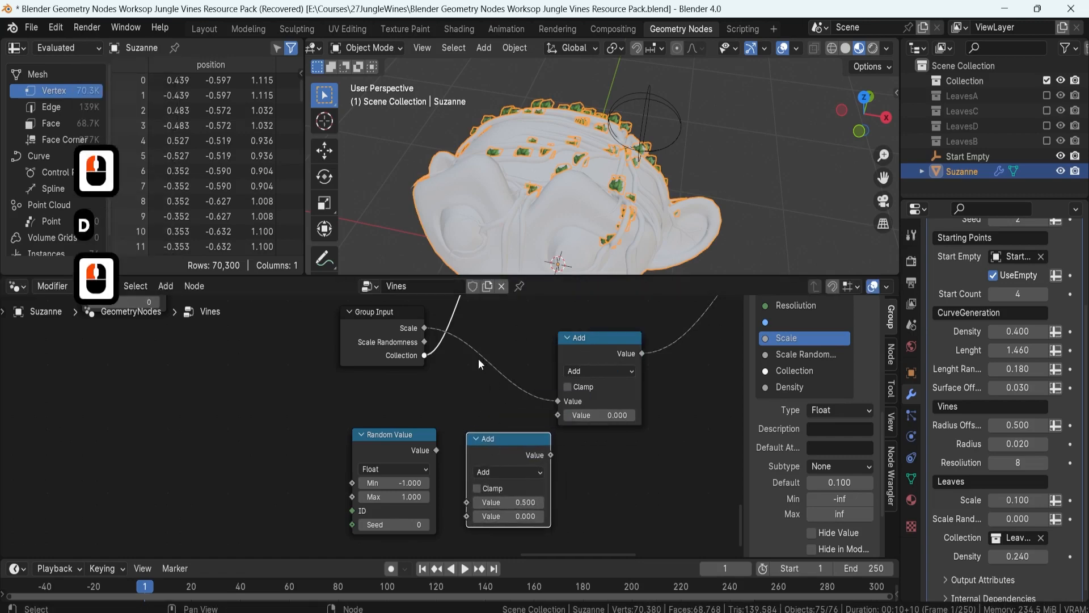
click(386, 434)
key(g)
click(361, 454)
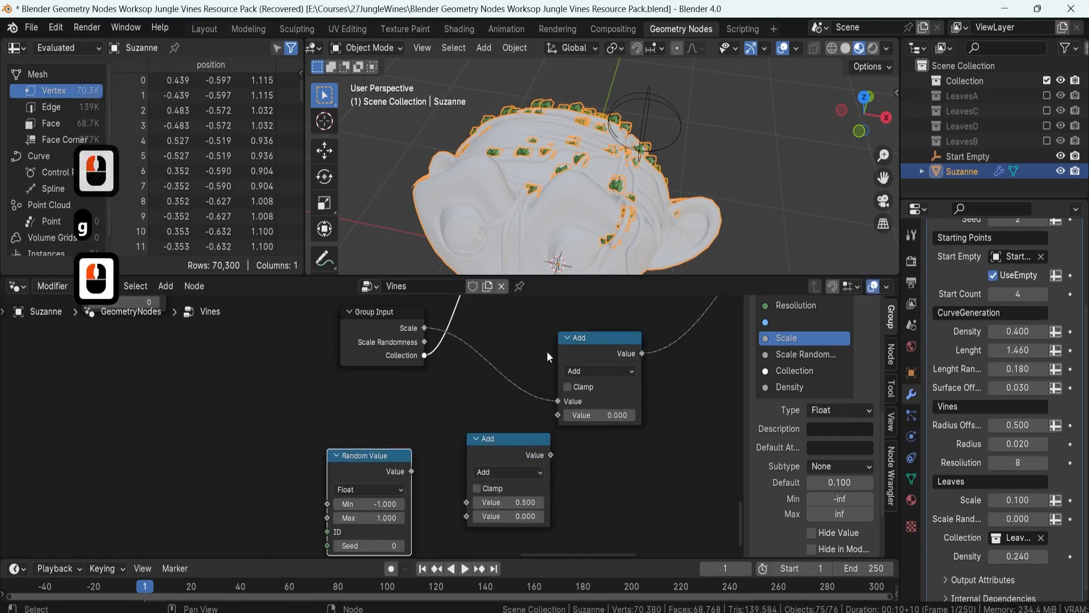
Feed Scale Randomness and the Random Value output into the duplicated math node and change its operation to Multiply
drag(424, 342, 460, 494)
middle_drag(416, 459, 420, 431)
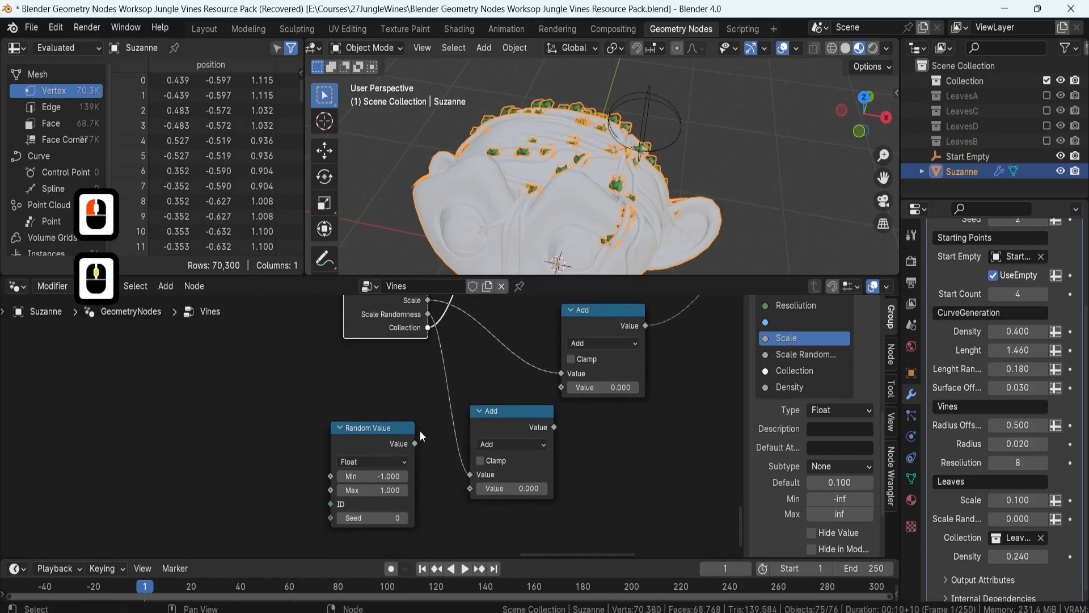
drag(414, 444, 464, 488)
click(506, 445)
click(506, 318)
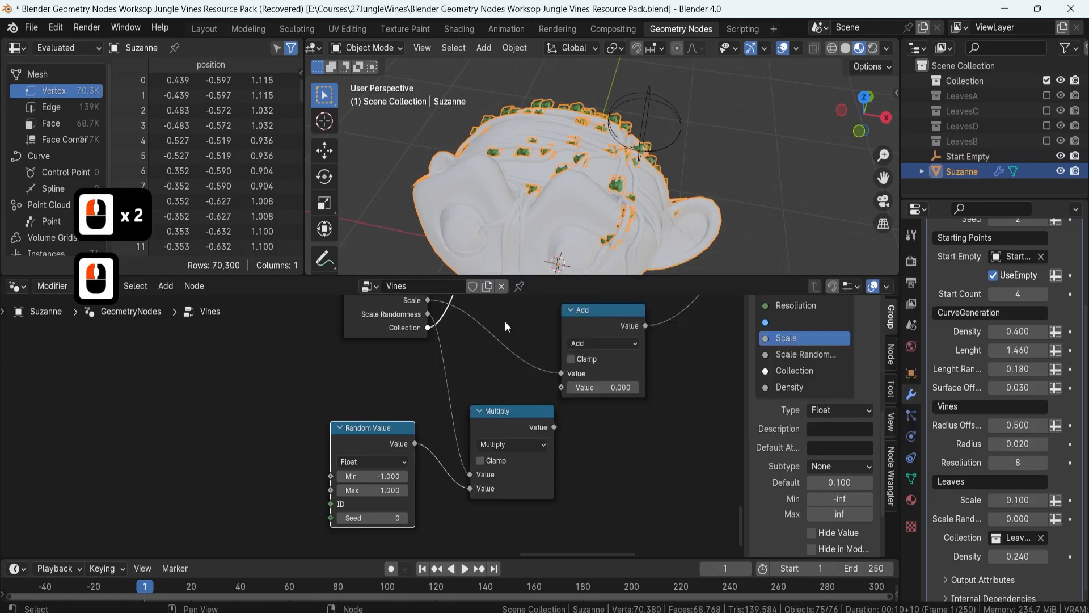
Move the Add node farther from the Group Input and connect the Multiply output to its second value
middle_drag(517, 390, 475, 421)
click(532, 366)
key(g)
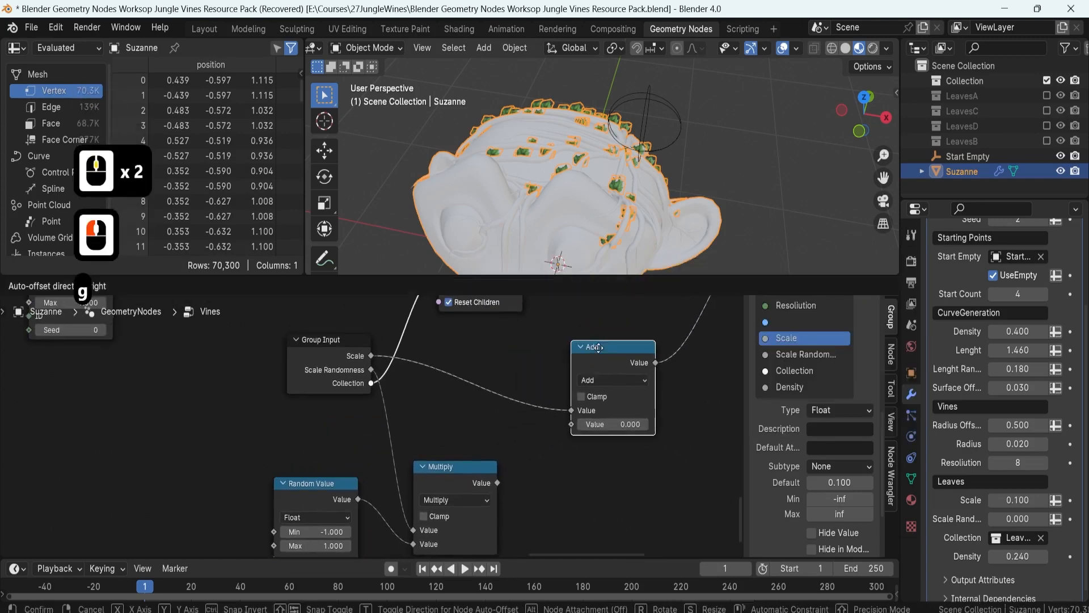
click(599, 347)
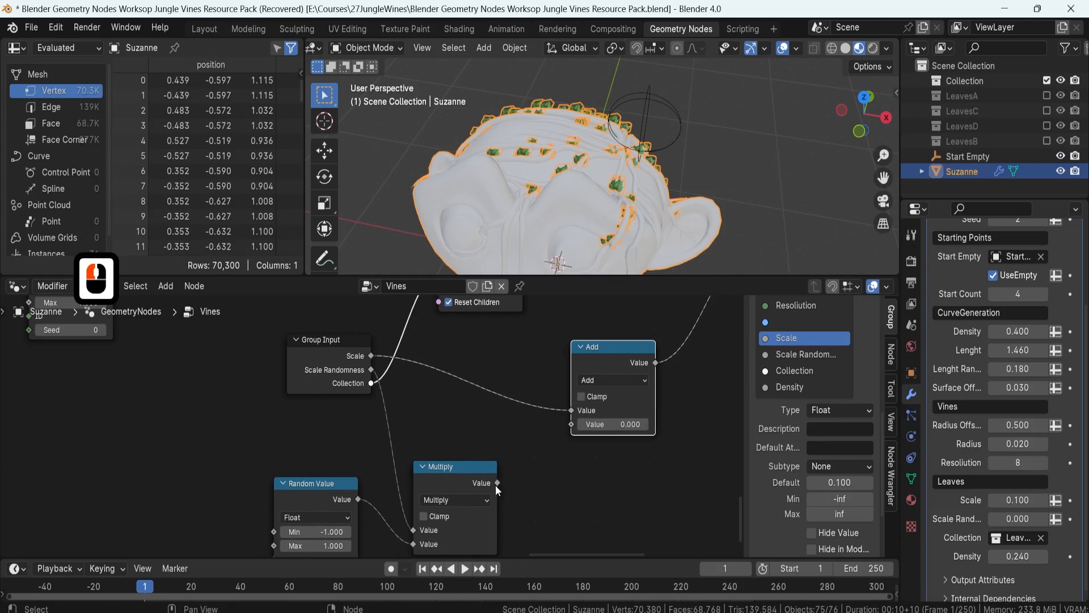
drag(497, 482, 572, 425)
middle_drag(601, 349, 460, 416)
scroll(392, 413, down, 4)
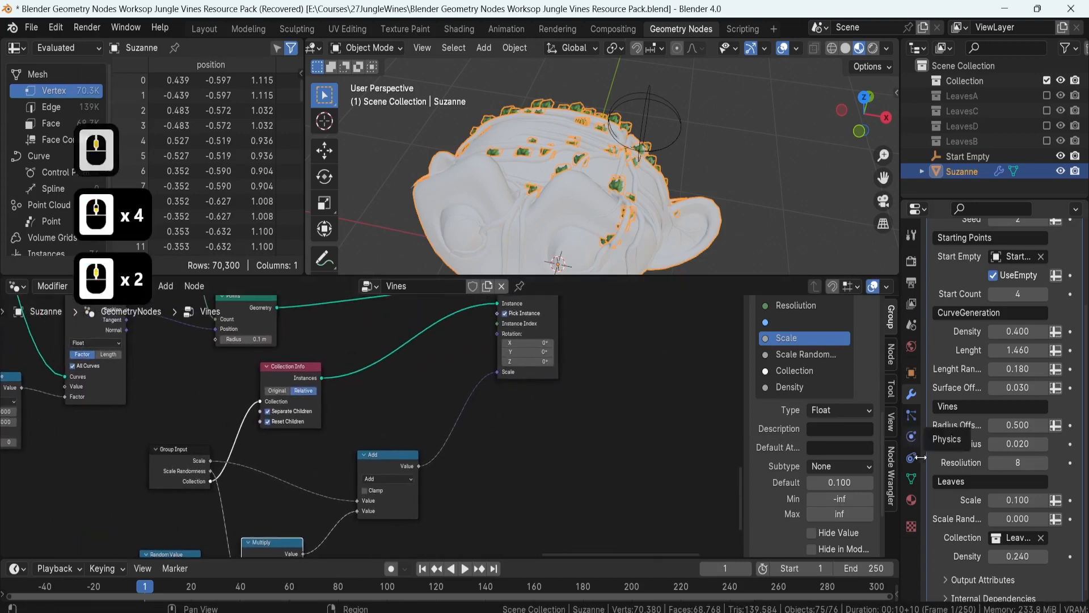
Try a Leaves Scale of 0.5 in the Vines modifier
scroll(633, 259, up, 1)
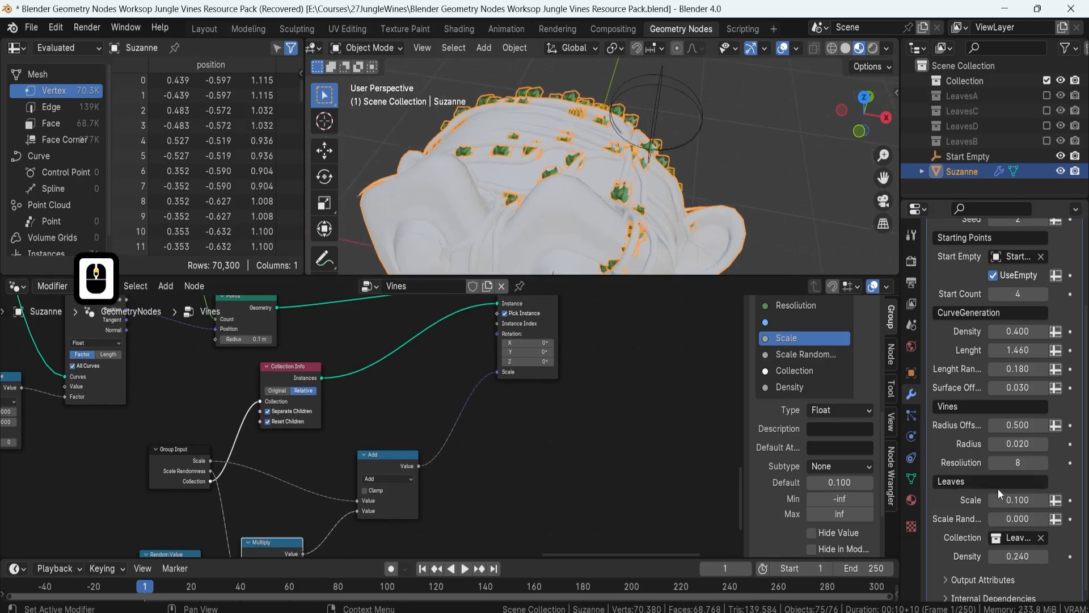
click(1019, 500)
text(.5)
key(Return)
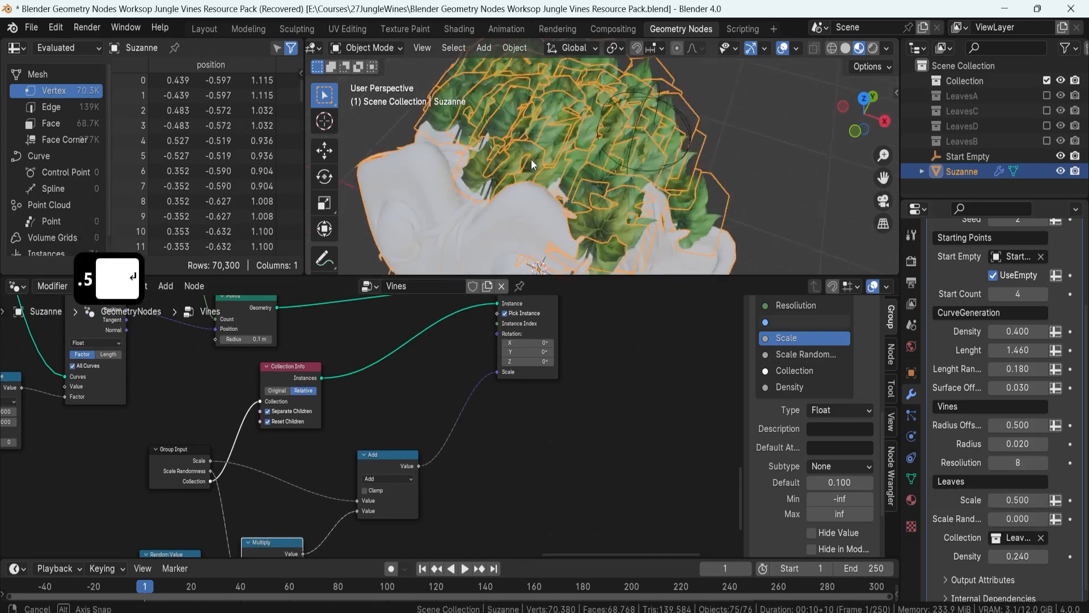
Set the Leaves Scale in the Vines modifier to 0.3 and inspect the leaves on Suzanne
click(999, 500)
text(.3)
key(Return)
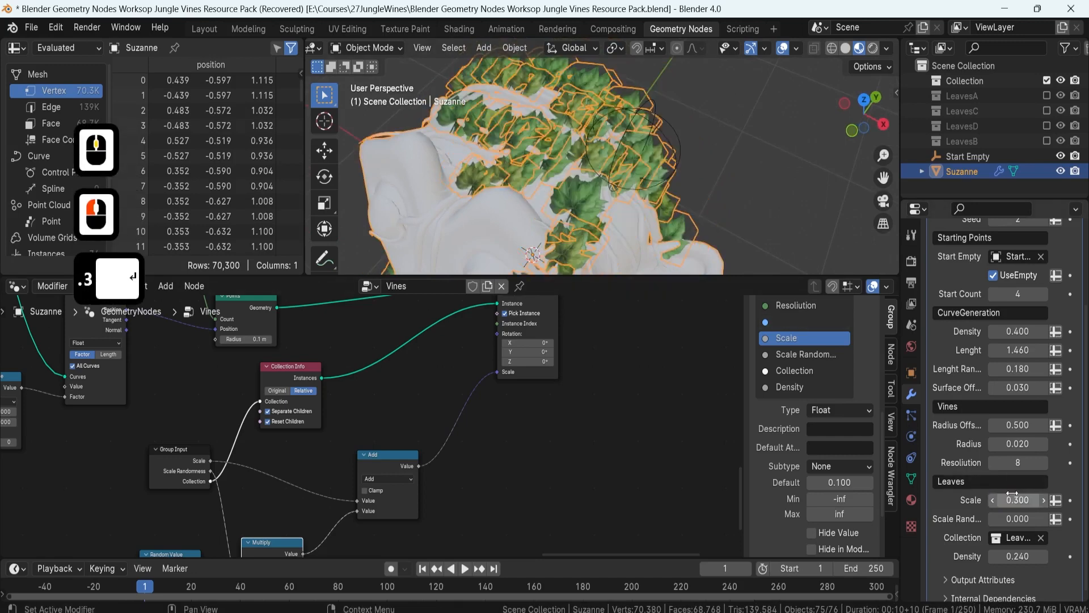
middle_drag(564, 159, 587, 165)
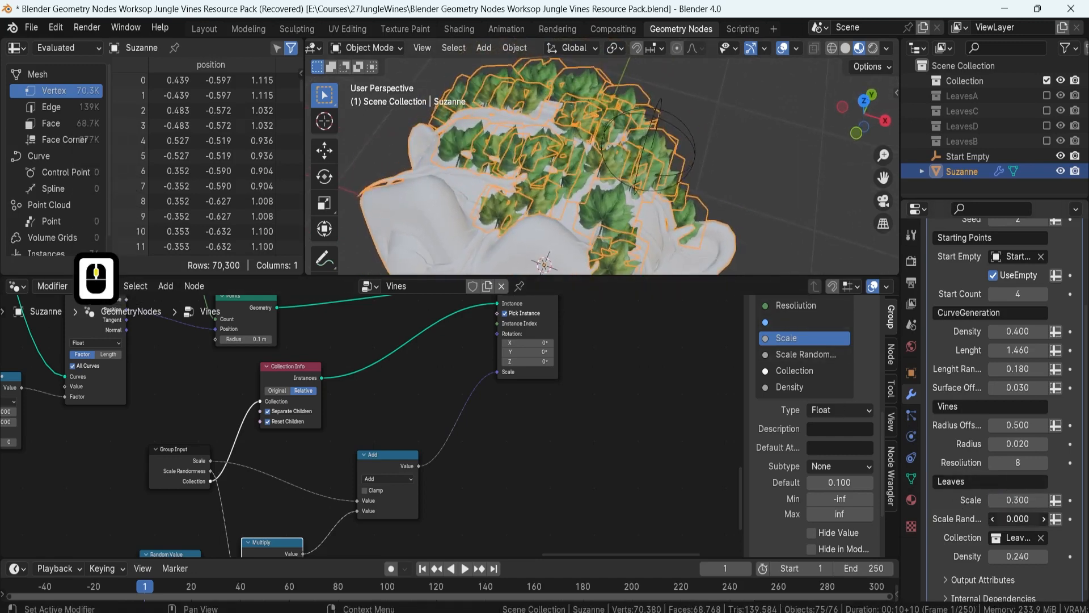
Set the Leaves Scale Randomness in the Vines modifier to 0.1 and check the size variation on Suzanne
mouse_move(1018, 518)
mouse_down()
mouse_move(999, 518)
mouse_move(1066, 518)
mouse_move(1011, 516)
mouse_up()
click(1019, 517)
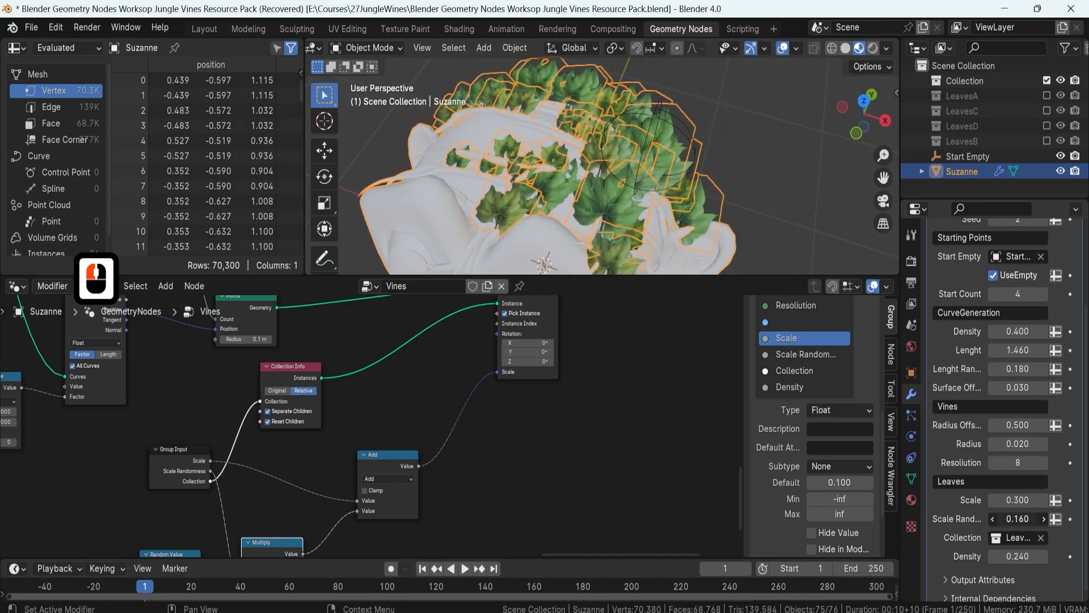
text(.1)
key(Return)
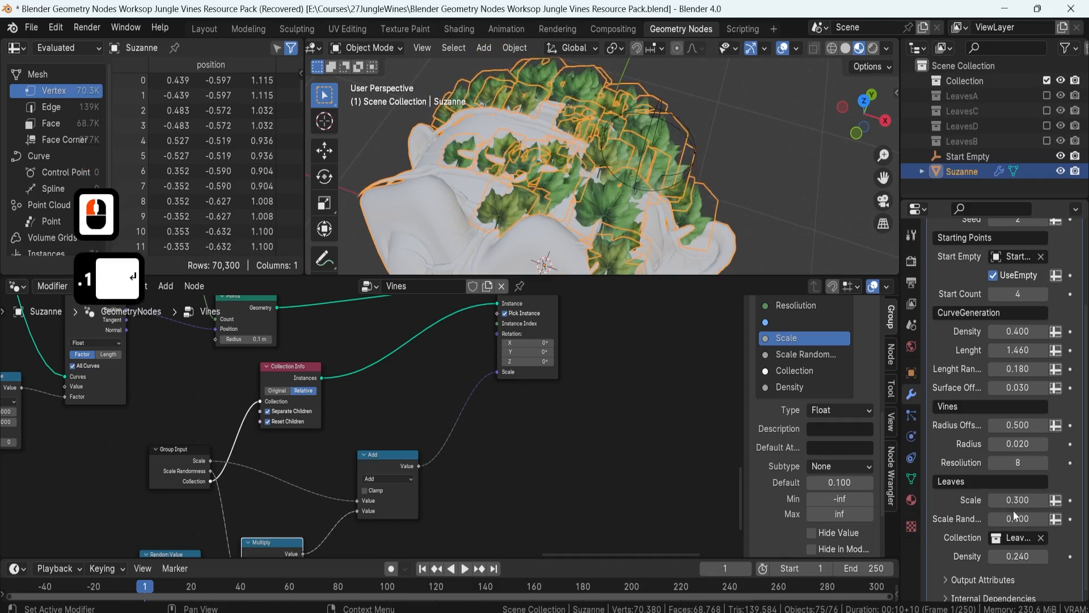
middle_drag(534, 215, 630, 251)
scroll(580, 183, down, 4)
scroll(666, 178, down, 1)
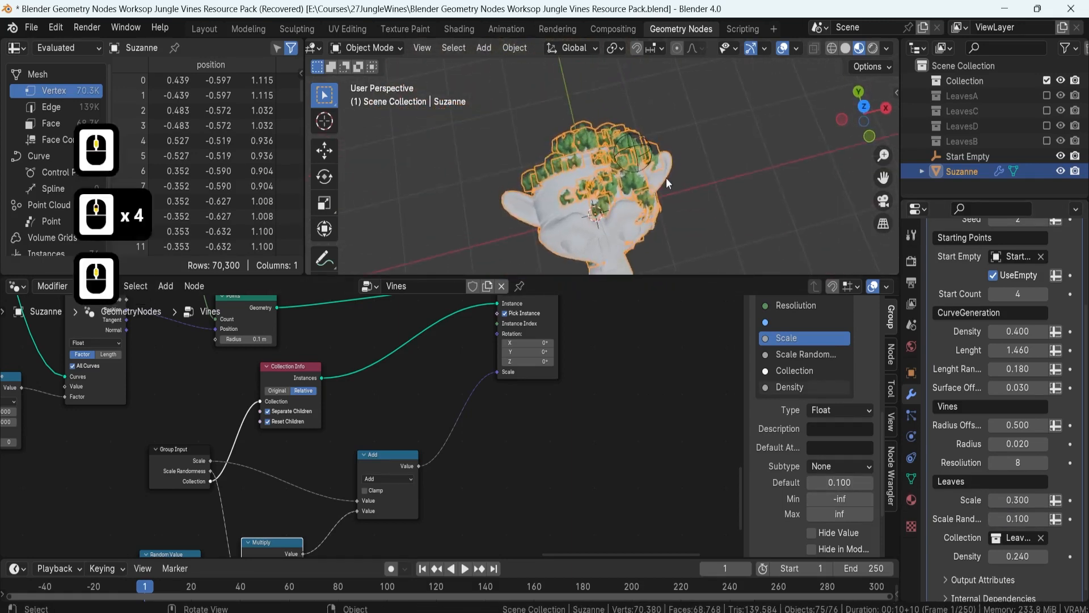
Temporarily enable the LeavesA collection to inspect the source leaf meshes beside Suzanne, and exclude it again
scroll(666, 178, up, 5)
click(1047, 95)
shift+middle_drag(511, 165, 573, 159)
scroll(540, 164, down, 2)
shift+middle_drag(573, 159, 587, 186)
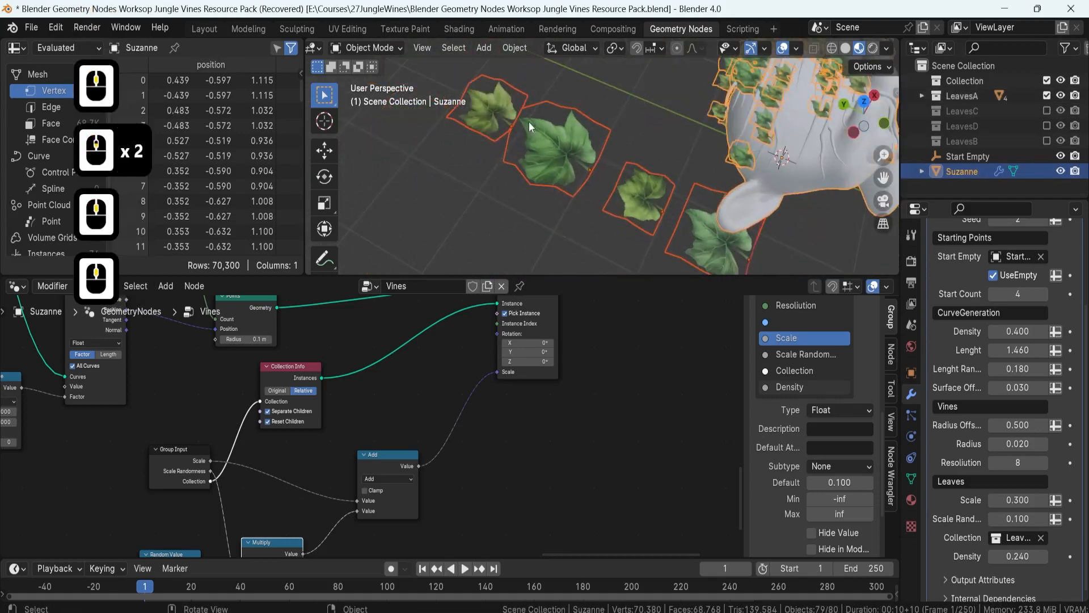
middle_drag(528, 121, 590, 170)
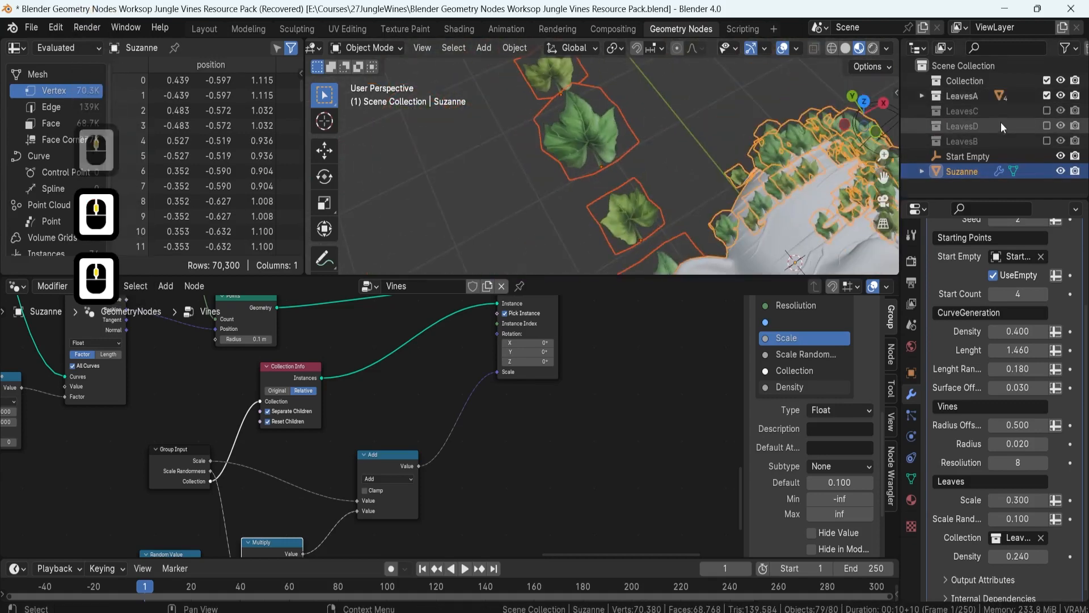
click(1047, 96)
Deselect Suzanne and examine the orientation of the leaves along the vines from several sides and close up
scroll(719, 164, down, 3)
middle_drag(719, 165, 670, 167)
shift+middle_drag(670, 167, 620, 149)
middle_drag(597, 191, 672, 164)
scroll(638, 135, up, 3)
click(676, 133)
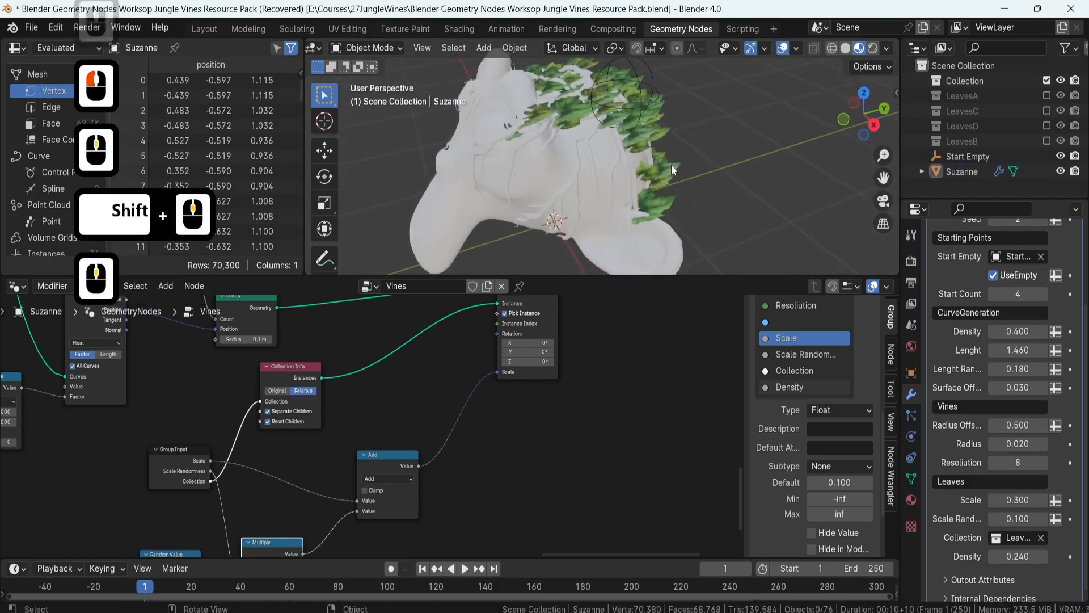
key(F8)
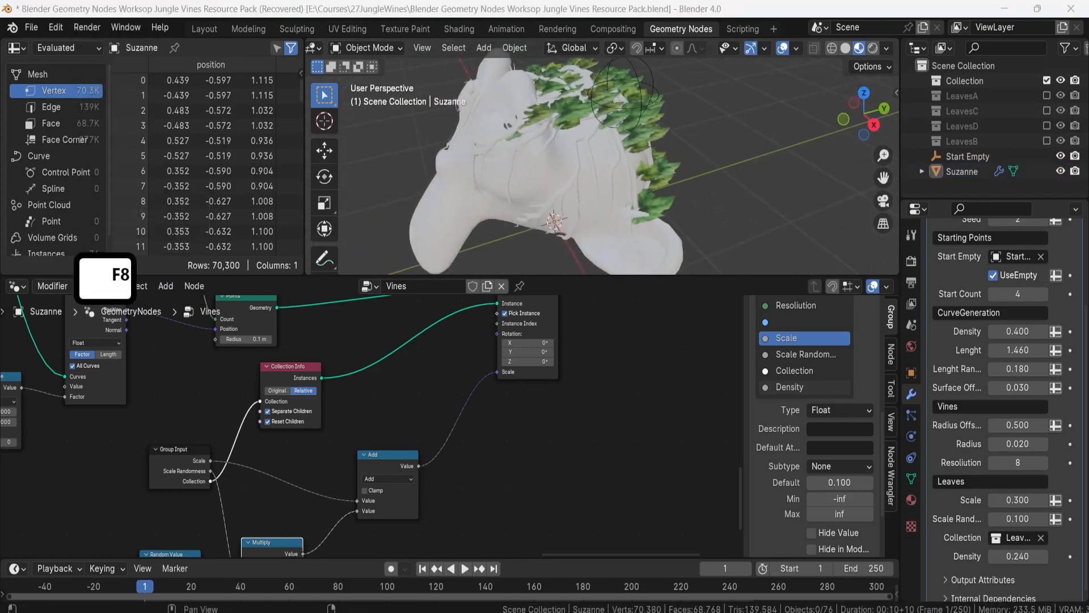
middle_drag(662, 131, 615, 183)
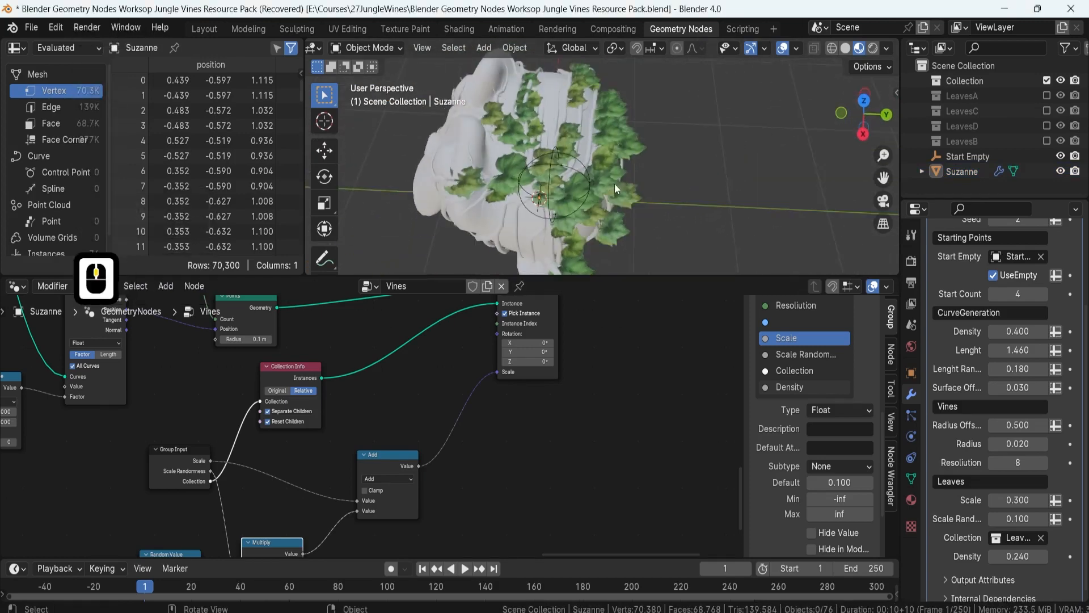
scroll(475, 157, up, 2)
middle_drag(481, 159, 526, 179)
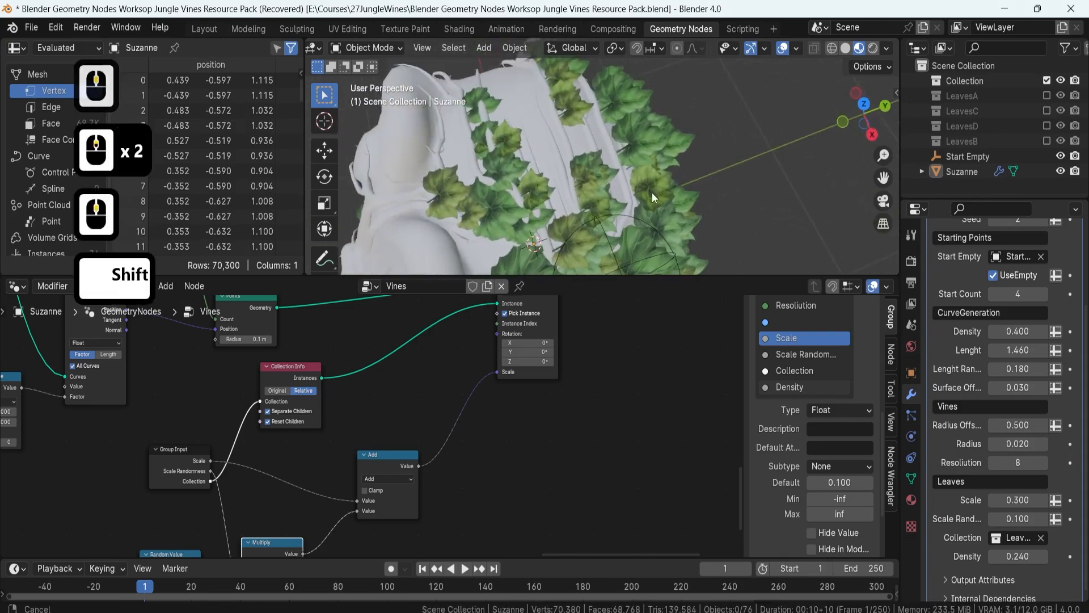
shift+middle_drag(652, 192, 626, 143)
Add a Random Value node near Instance on Points and undo its insertion into the Scale link
middle_drag(476, 343, 521, 298)
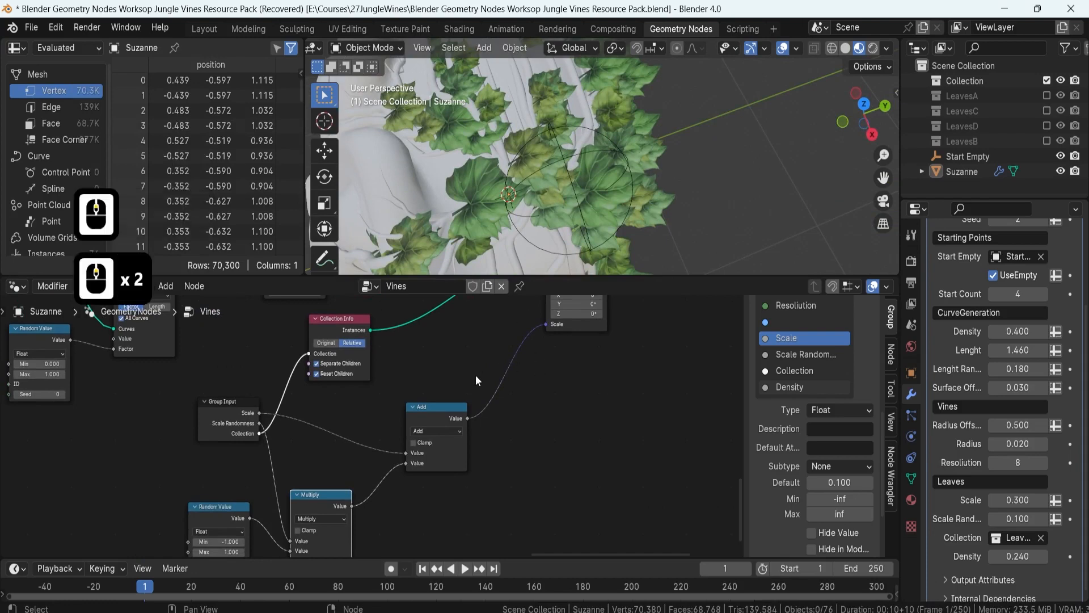
middle_drag(472, 382, 455, 409)
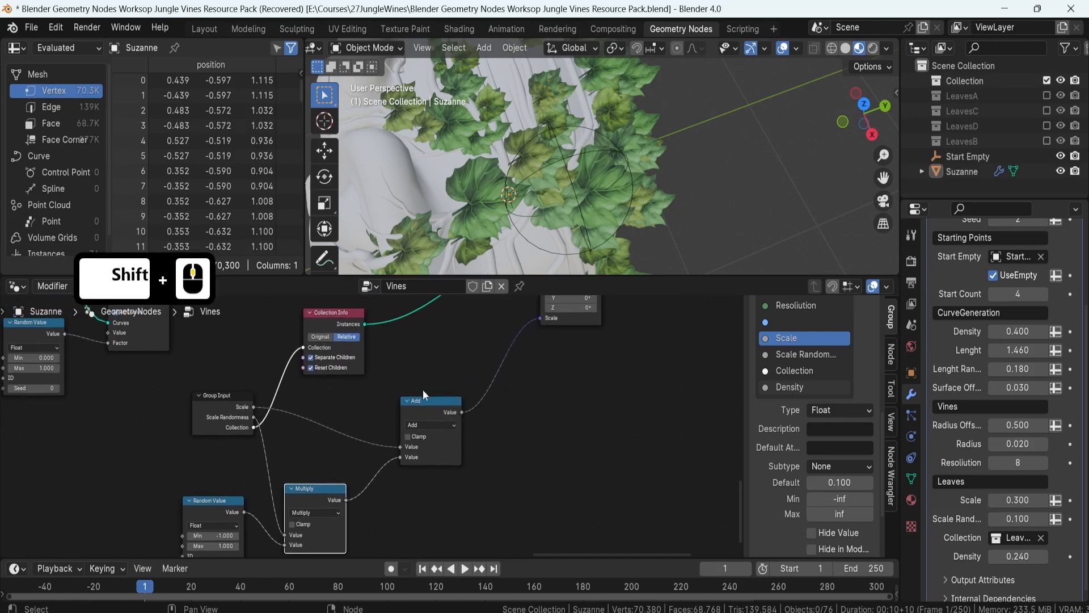
scroll(429, 380, down, 1)
shift+middle_drag(460, 363, 431, 417)
click(436, 384)
key(shift+a)
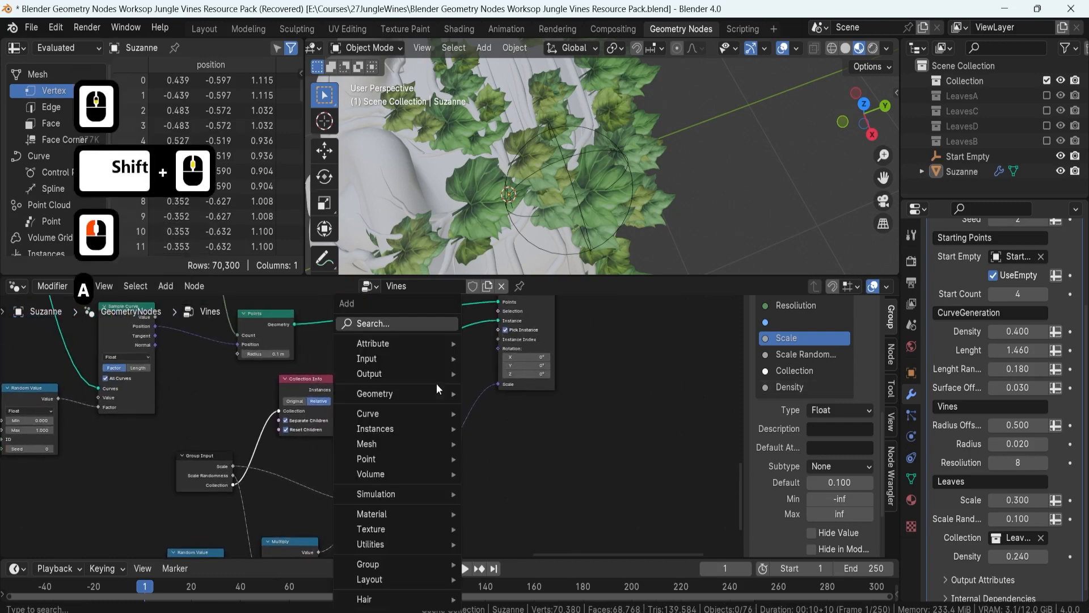
text(rand)
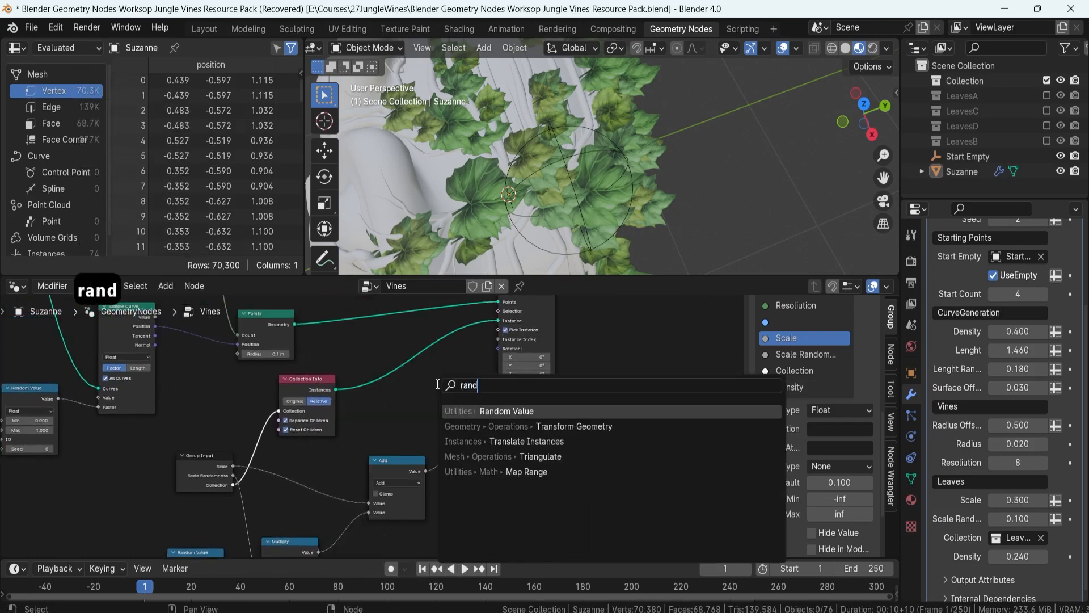
key(Return)
click(481, 391)
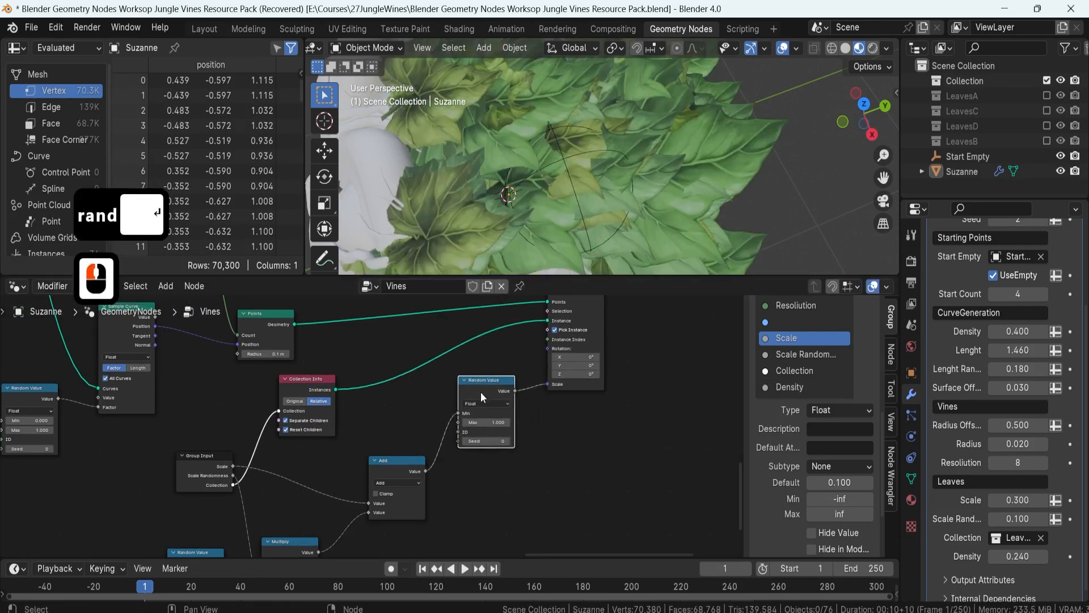
key(ctrl+z)
key(ctrl+z)
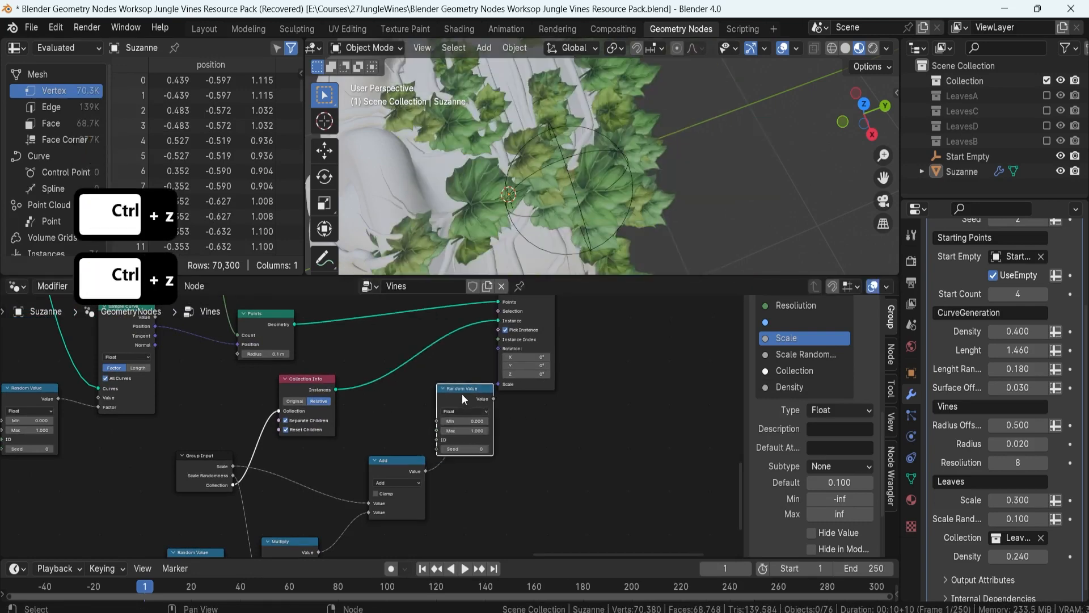
Move the Add node lower to make room and place the new Random Value node in the free space above it
click(434, 416)
click(390, 459)
key(g)
click(411, 492)
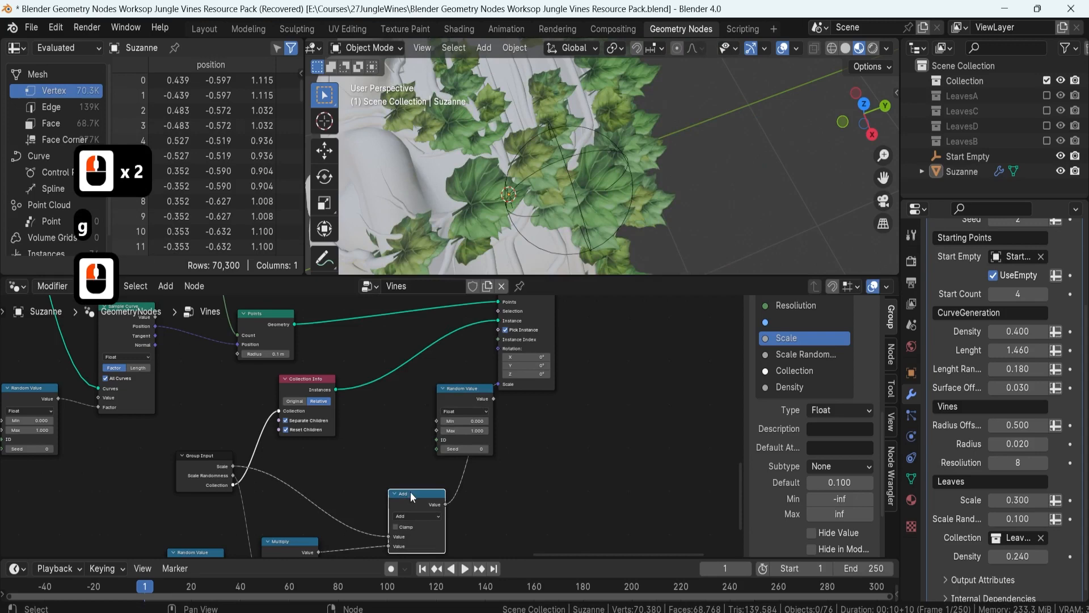
click(455, 392)
key(g)
click(414, 407)
scroll(515, 409, up, 3)
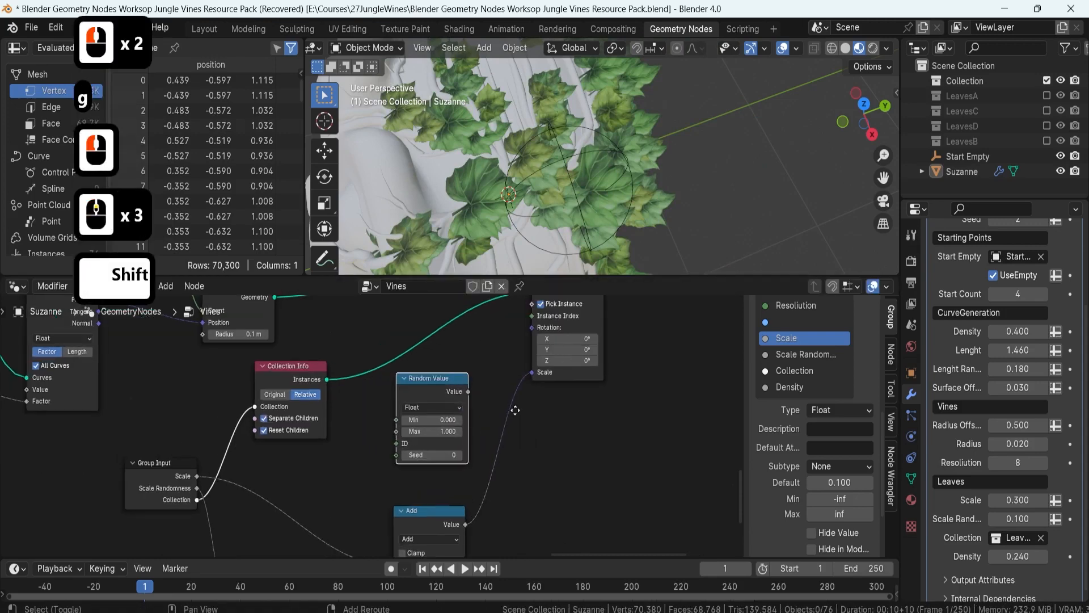
Change the new Random Value node's data type to Vector and set all three Min components to -1
shift+middle_drag(516, 410, 478, 430)
click(408, 429)
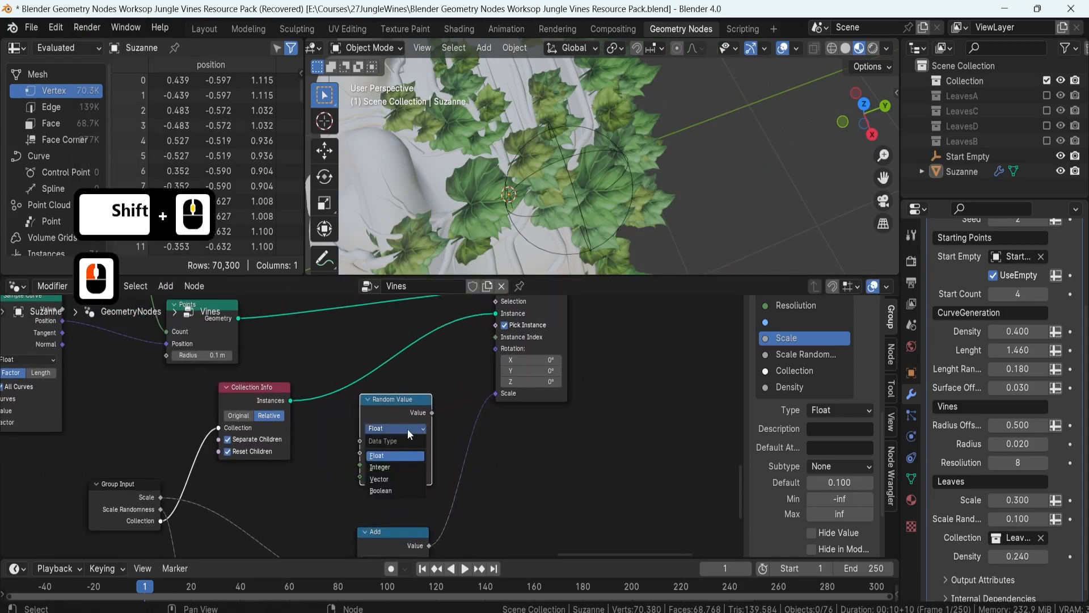
click(389, 480)
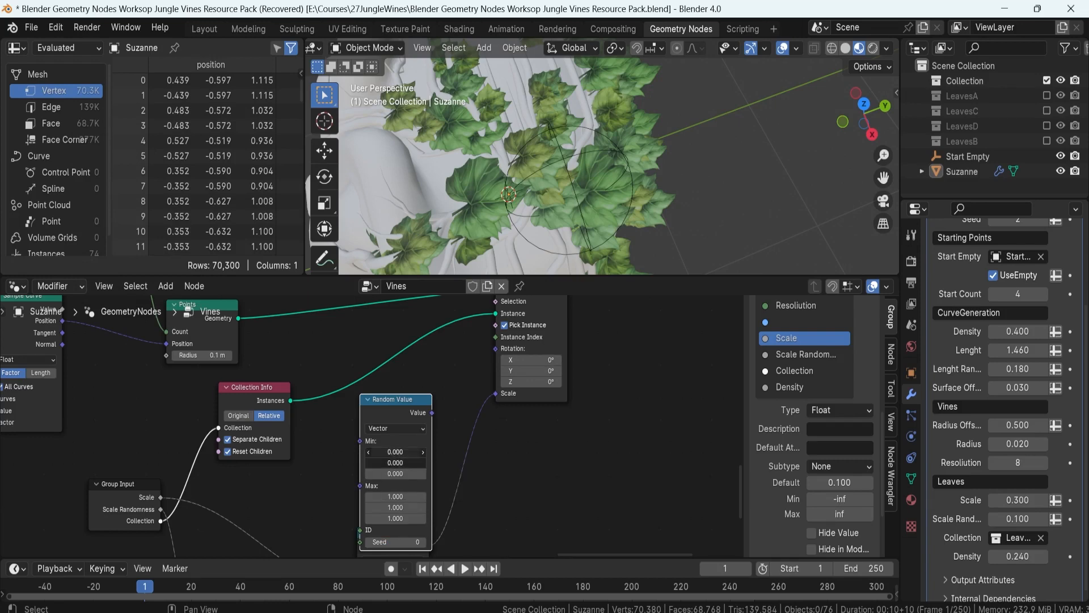
click(401, 454)
text(-1)
key(Return)
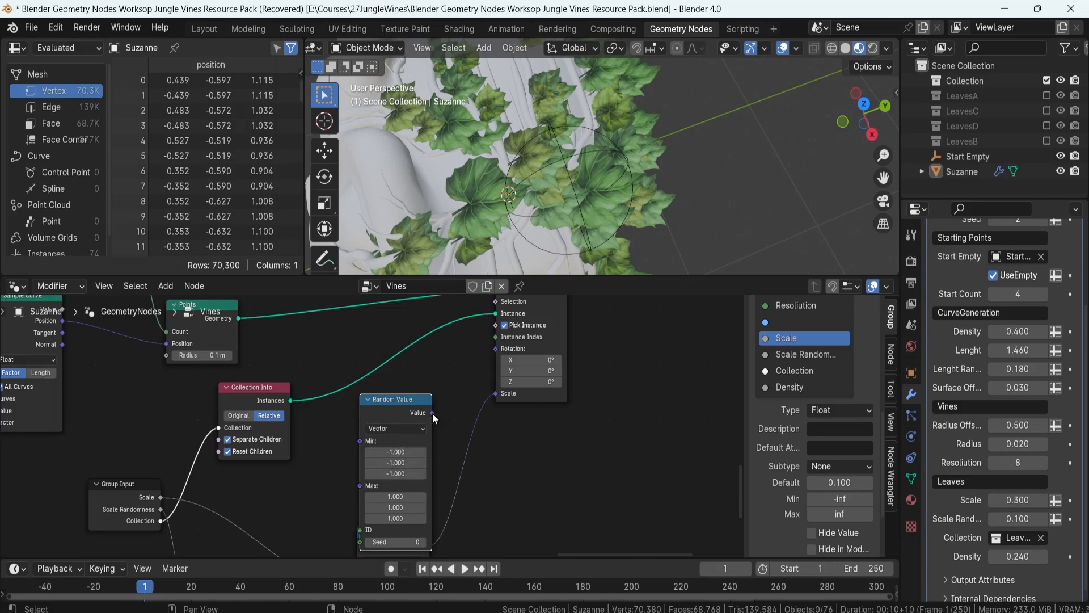
Connect the vector Random Value output to the Rotation input of Instance on Points and check the leaves on Suzanne
drag(432, 413, 437, 400)
drag(468, 365, 493, 349)
middle_drag(502, 196, 563, 163)
scroll(565, 164, down, 3)
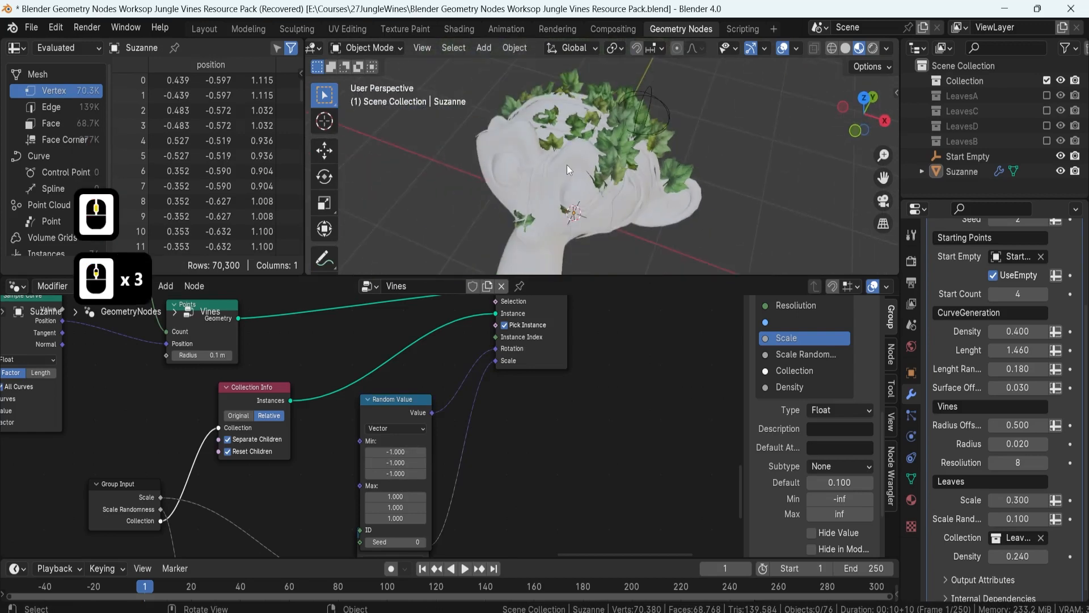
shift+middle_drag(566, 242, 588, 188)
scroll(543, 199, up, 2)
scroll(589, 202, up, 2)
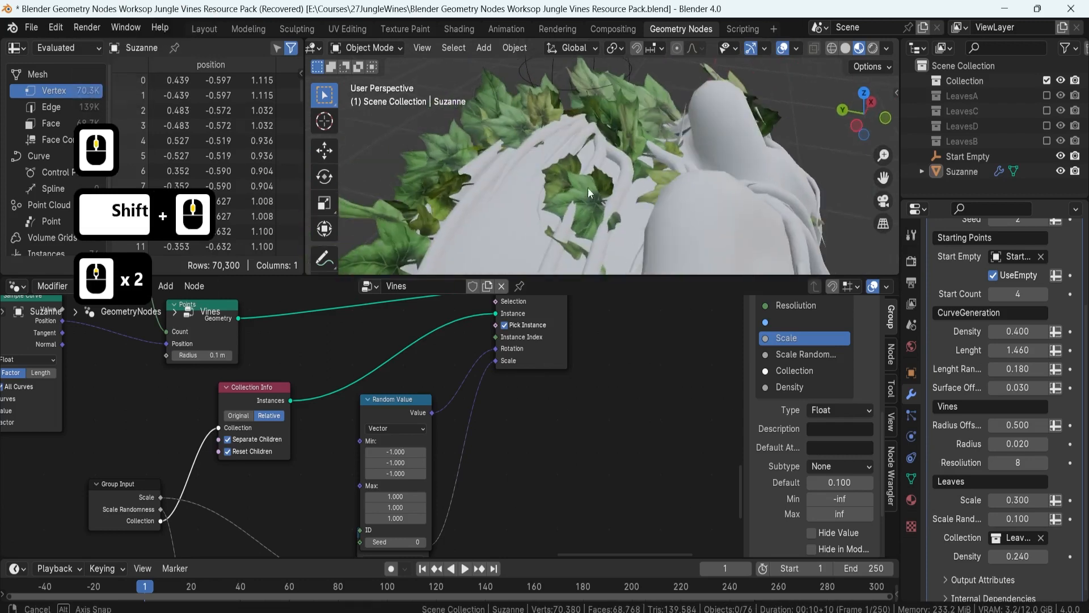
Set the Leaves Scale in the Vines modifier to 0.2 and view the whole head
click(1017, 499)
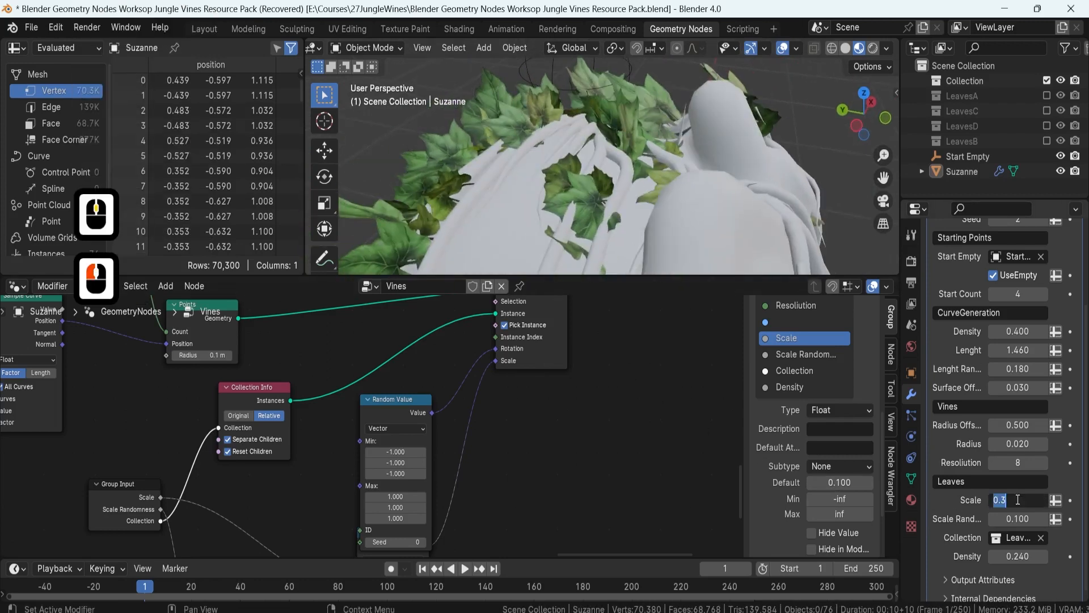
text(.2)
key(Return)
middle_drag(573, 187, 513, 200)
scroll(531, 203, down, 3)
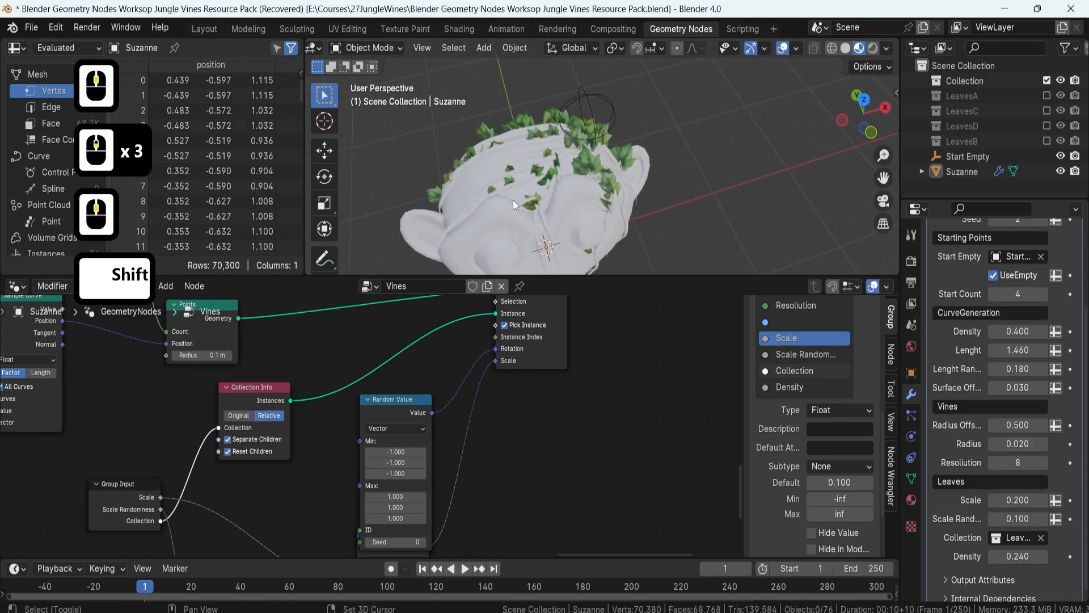
Set the Leaves Density in the Vines modifier to 0.4 and inspect the leaf coverage on Suzanne
click(1016, 556)
key(BackSpace)
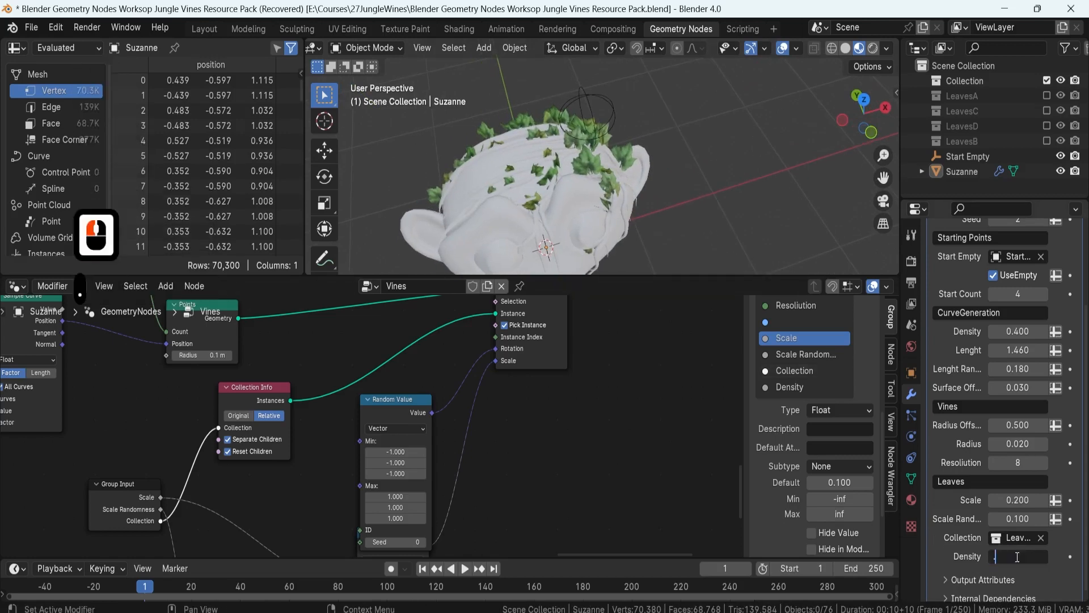
text(.4)
key(Return)
middle_drag(573, 170, 498, 182)
scroll(571, 166, up, 2)
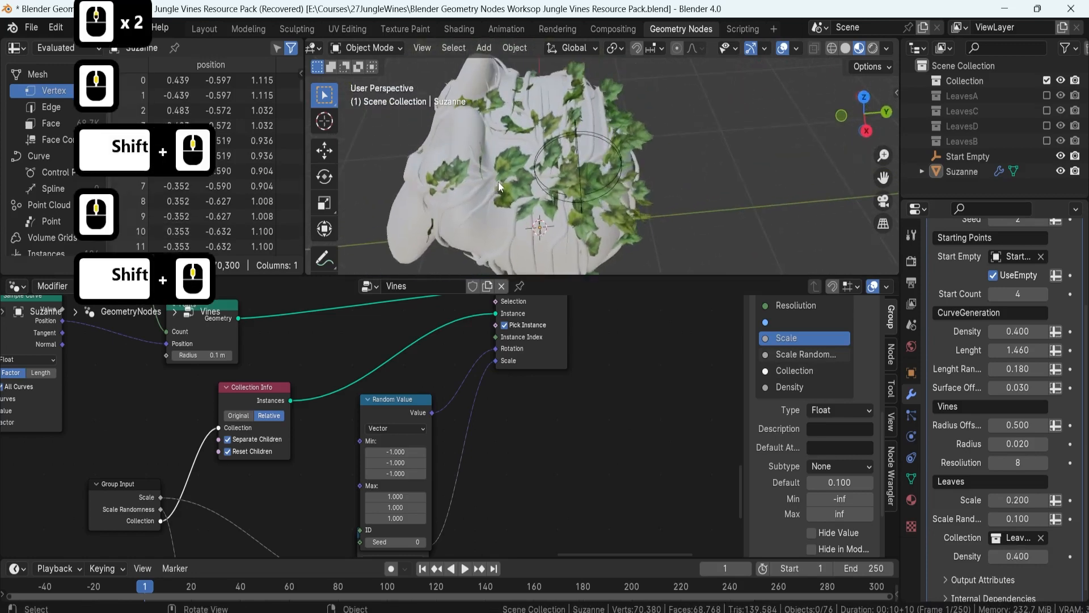
scroll(448, 403, down, 3)
shift+middle_drag(383, 405, 321, 476)
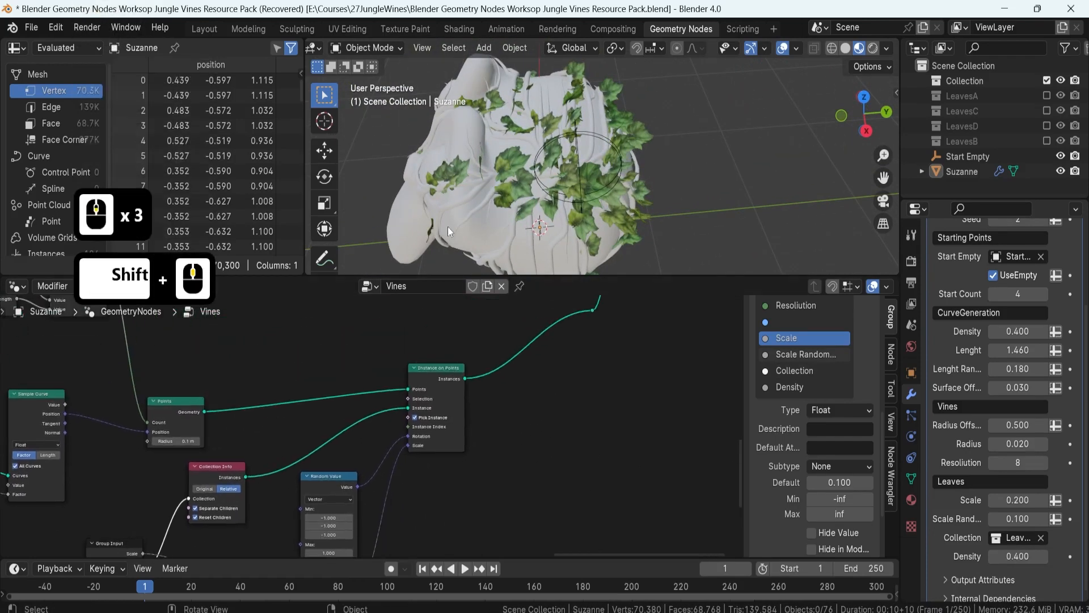
Duplicate Suzanne with its vines and place the copy beside the original
click(539, 154)
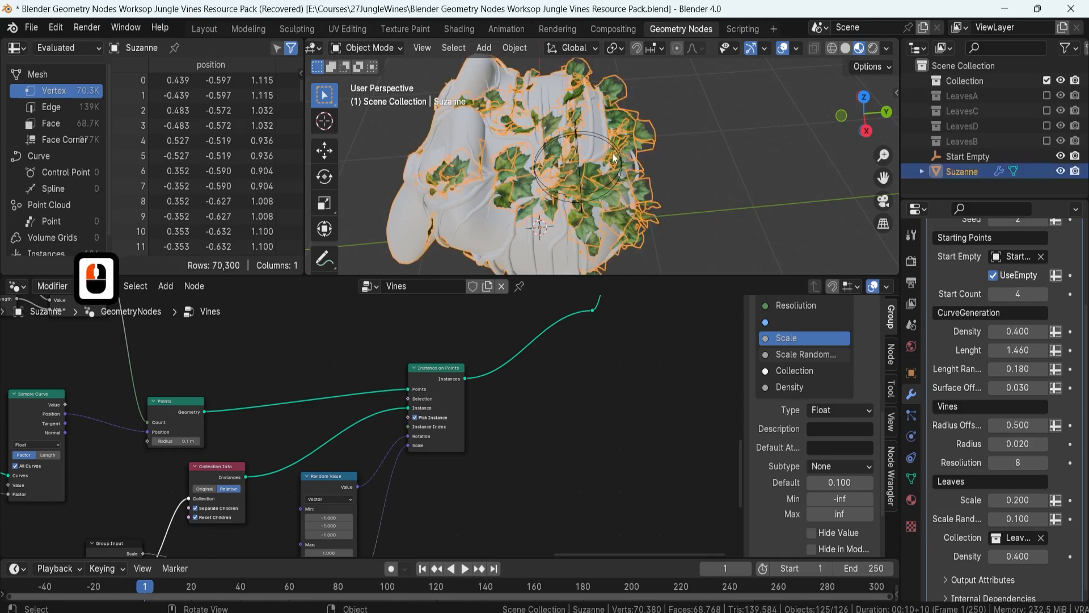
scroll(618, 136, down, 3)
shift+middle_drag(618, 136, 569, 128)
scroll(569, 128, up, 2)
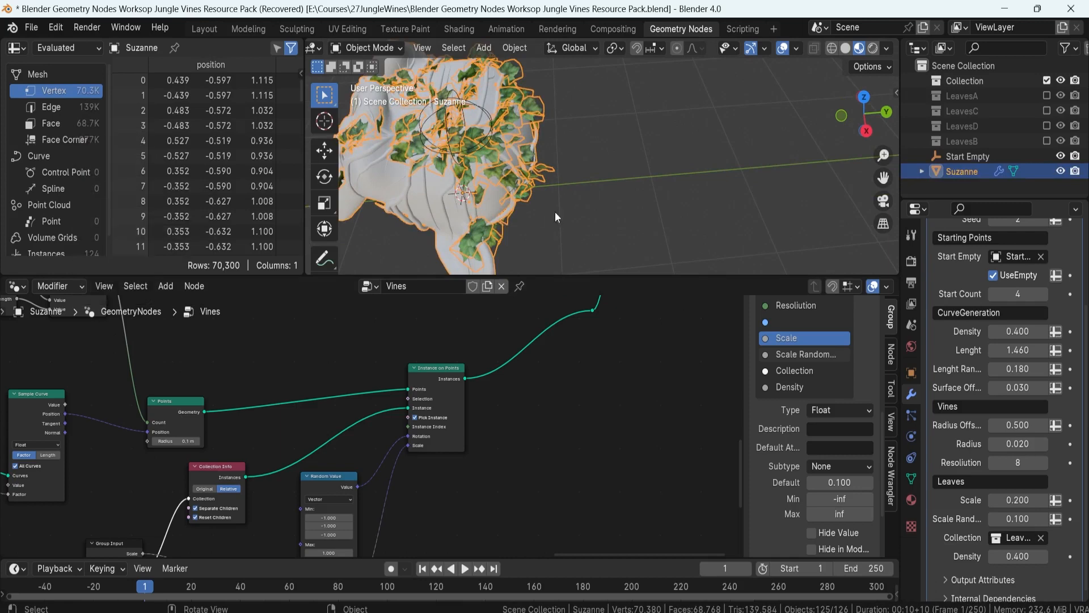
scroll(569, 168, down, 3)
middle_drag(571, 168, 619, 158)
right_click(524, 141)
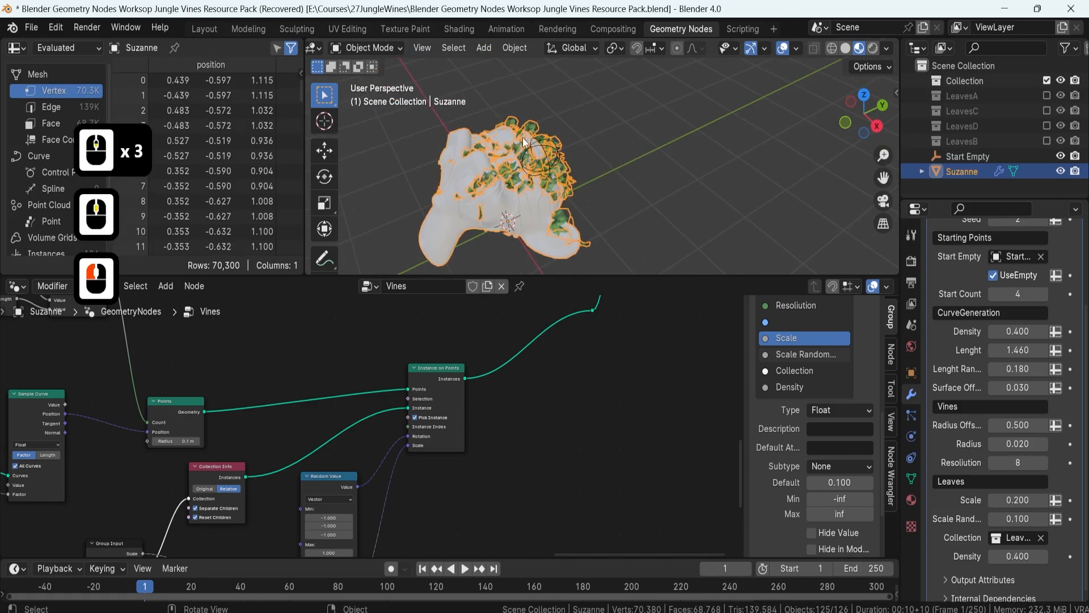
key(shift+d)
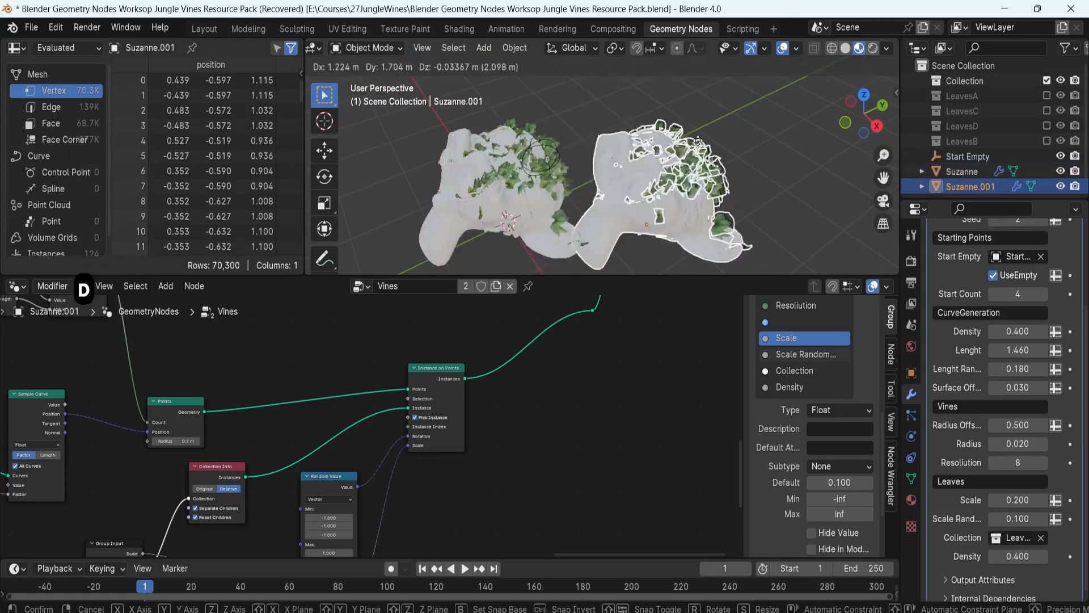
click(734, 137)
shift+middle_drag(756, 141, 446, 157)
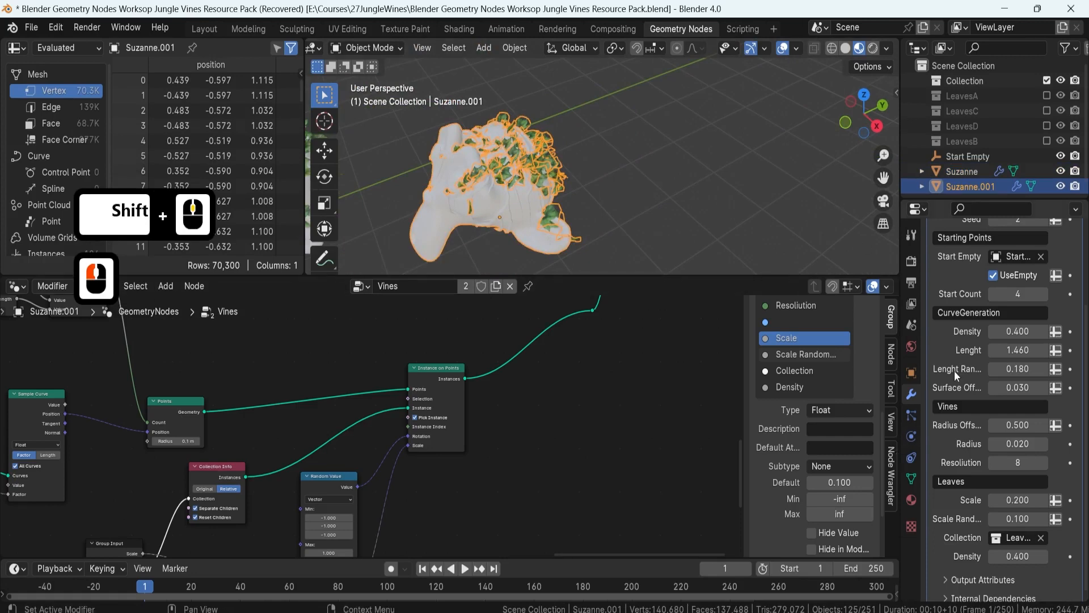
Convert the duplicated Suzanne with its Vines modifier to a mesh and inspect the converted head
scroll(955, 370, up, 4)
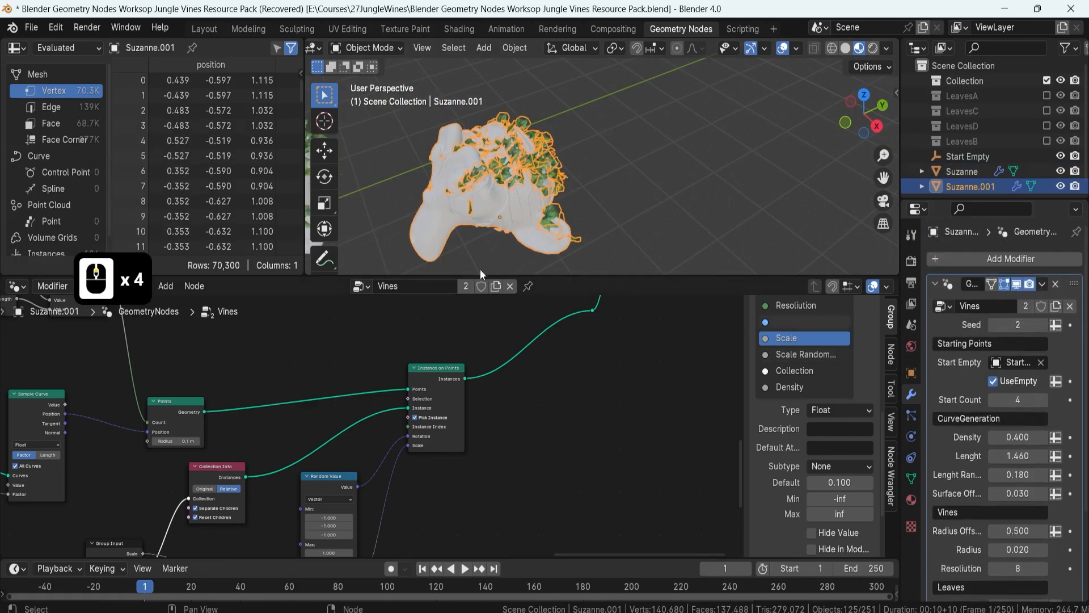
click(503, 185)
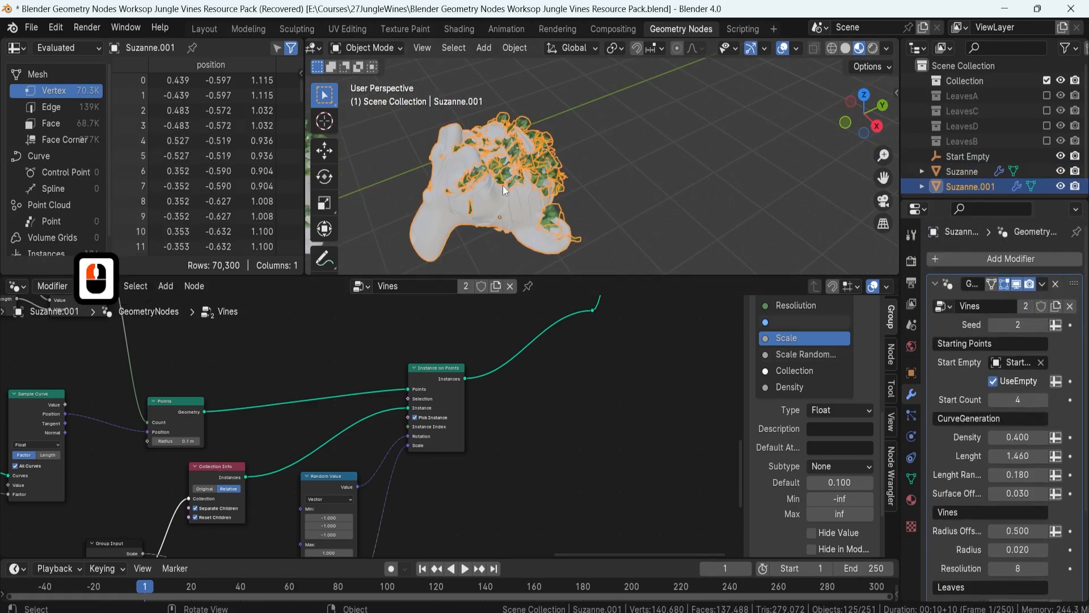
click(513, 48)
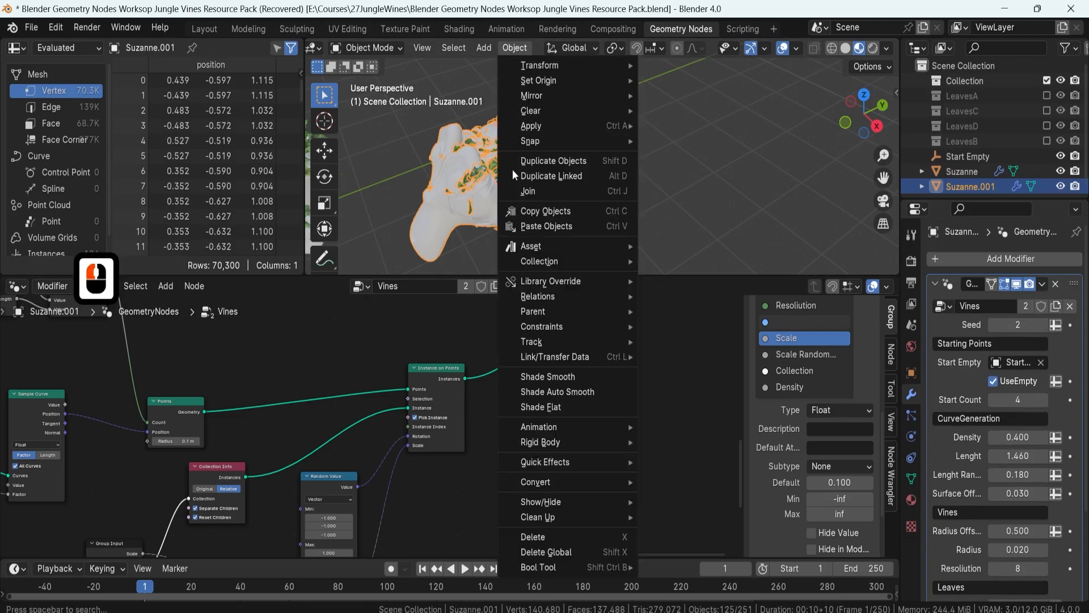
mouse_move(535, 481)
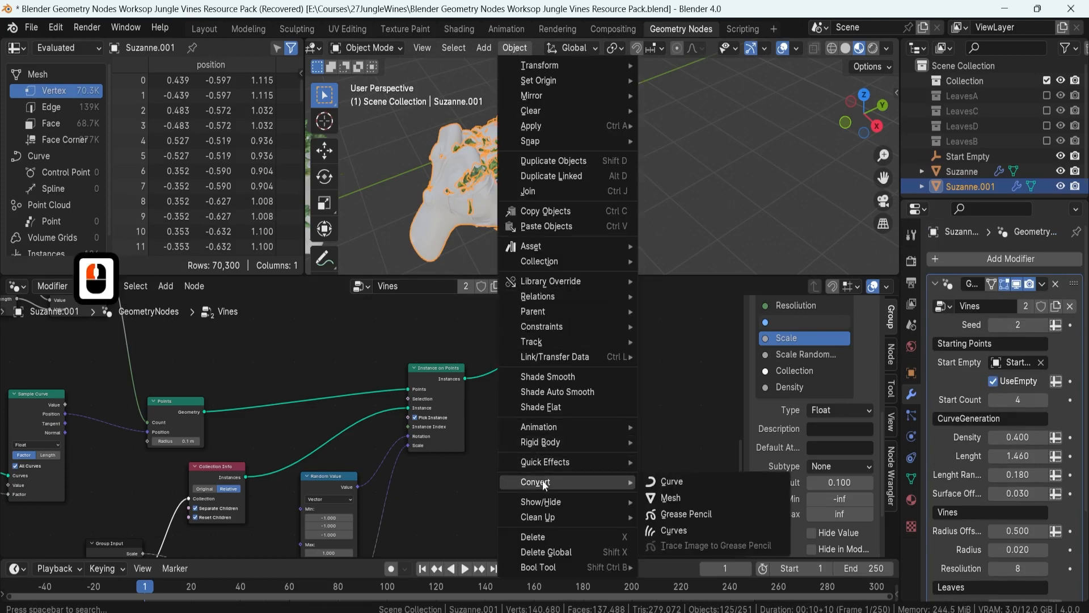
click(675, 501)
scroll(498, 184, up, 2)
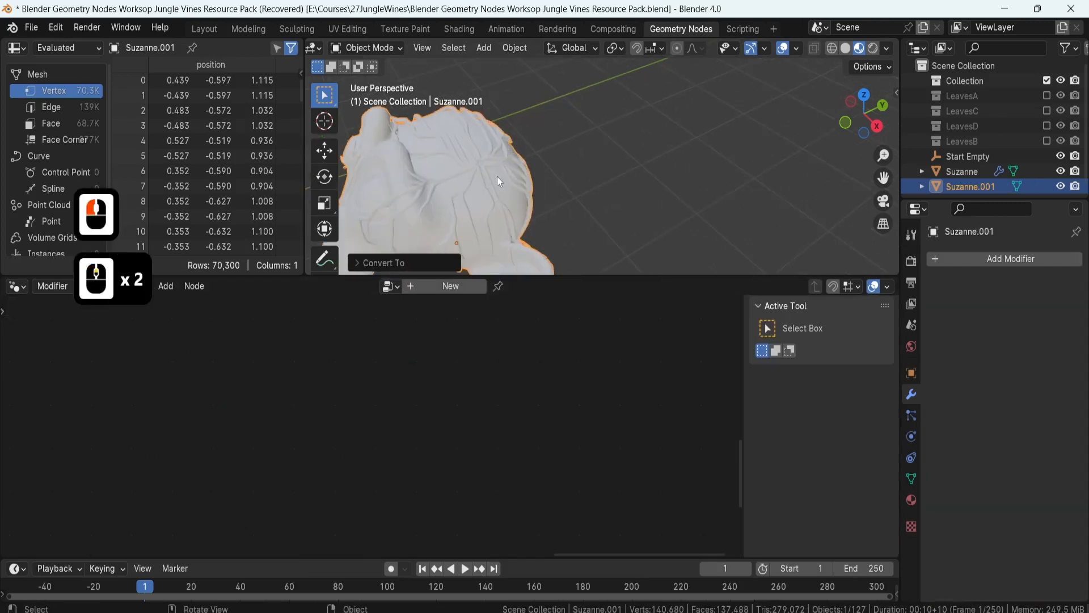
middle_drag(497, 176, 591, 159)
scroll(516, 155, up, 2)
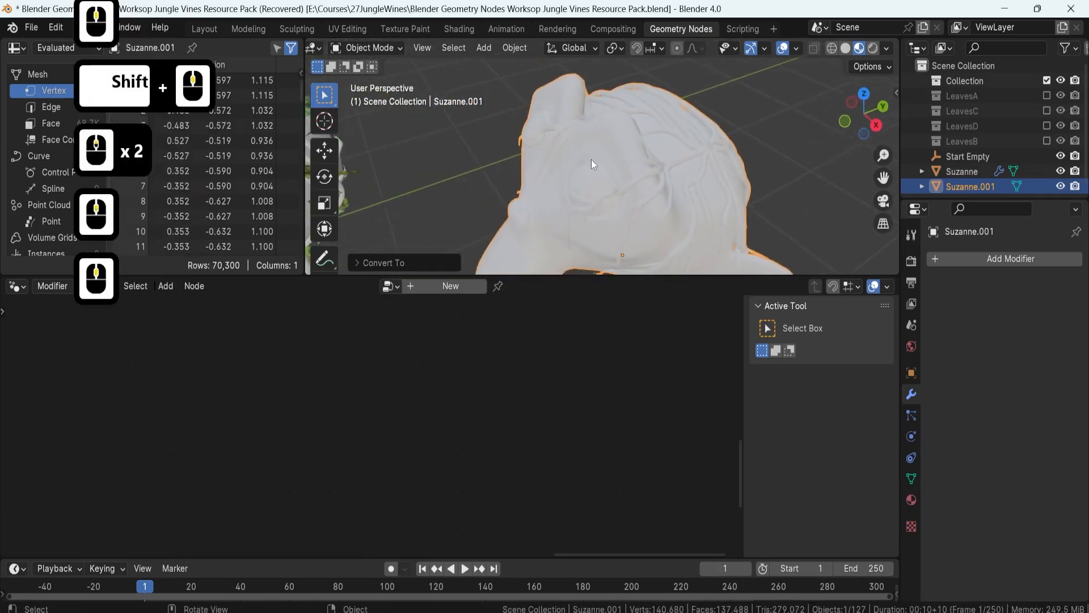
middle_drag(658, 154, 662, 159)
click(660, 159)
Select the original Suzanne and examine the Curve to Mesh node in the Vine Mesh frame of its node tree
shift+middle_drag(627, 232, 766, 192)
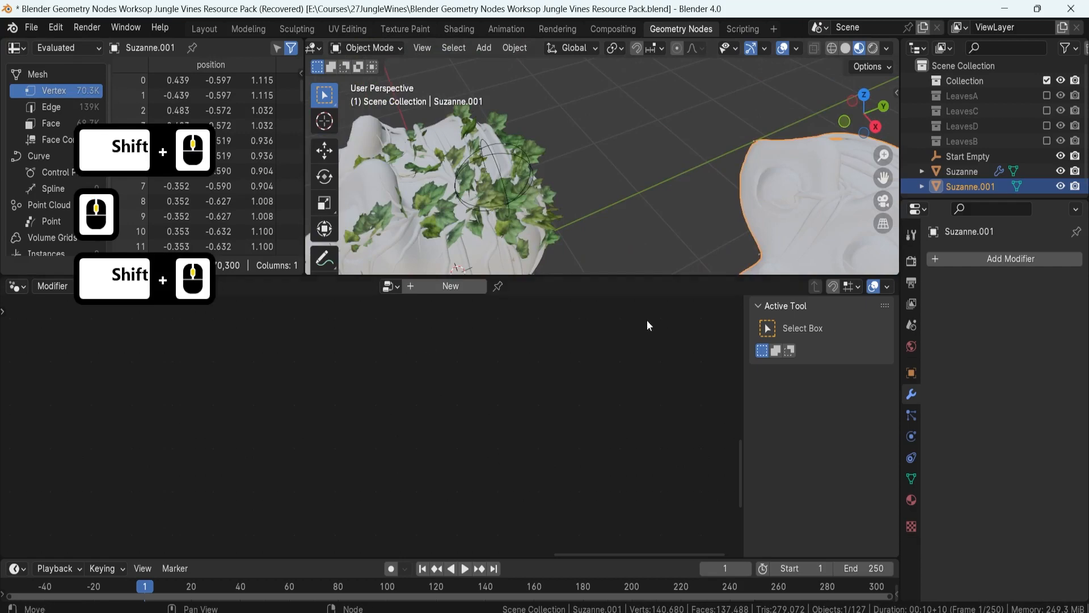
click(454, 162)
scroll(427, 392, down, 13)
shift+middle_drag(451, 424, 491, 471)
scroll(451, 431, up, 5)
scroll(471, 409, up, 4)
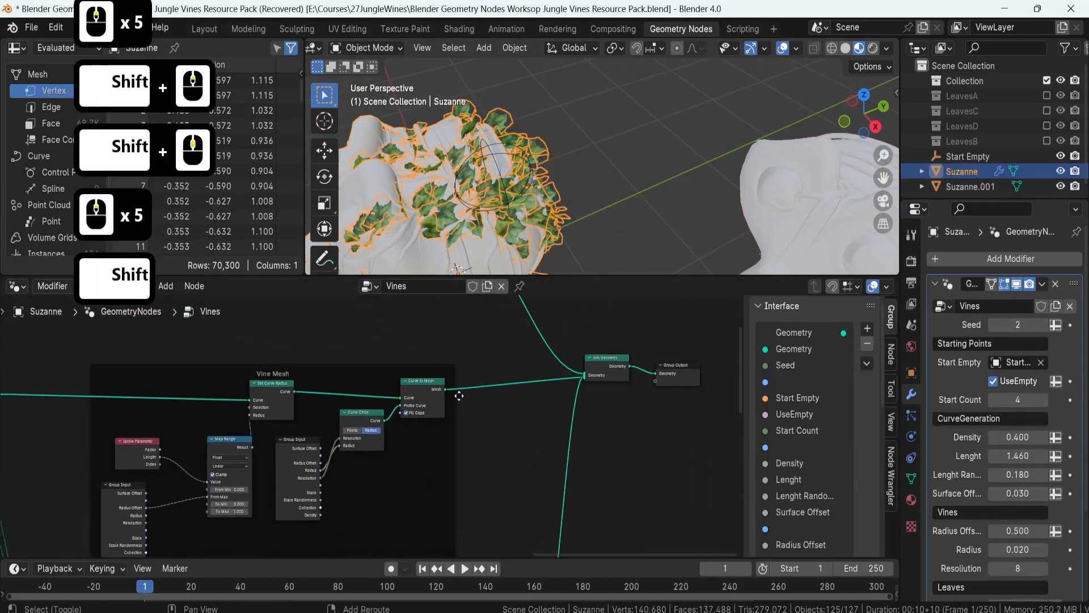
shift+middle_drag(398, 386, 447, 358)
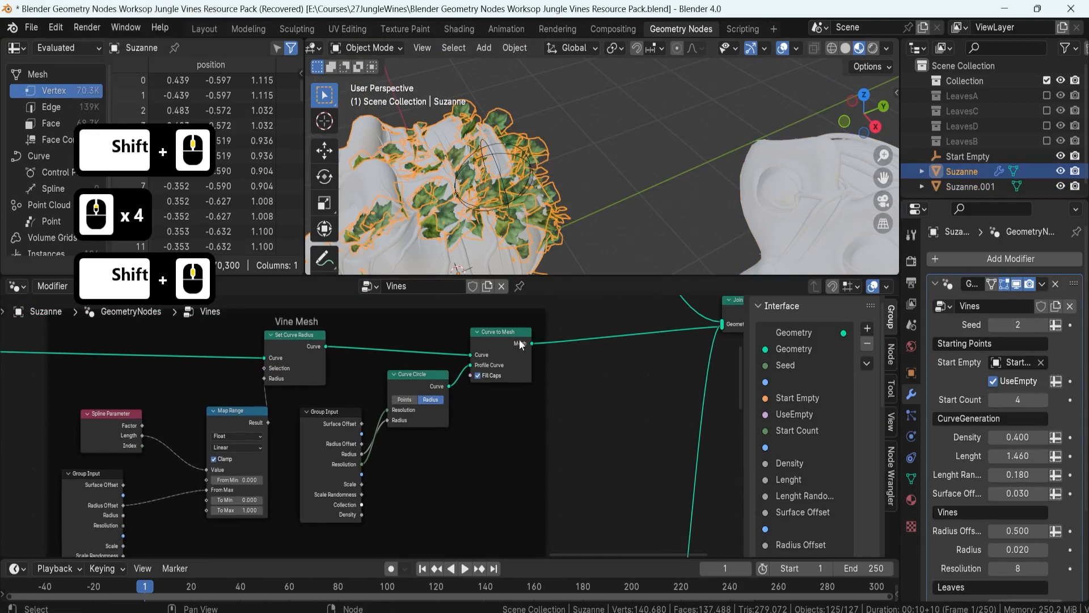
shift+middle_drag(638, 213, 502, 197)
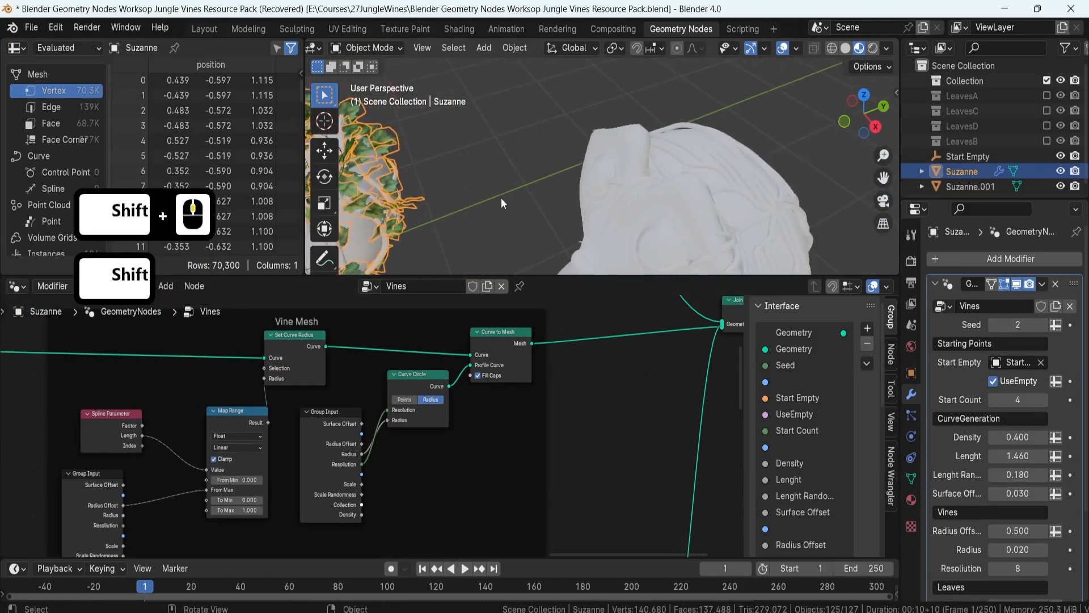
Examine the vine geometry of the converted copy in Edit Mode, return to Object Mode and compare both heads
click(631, 185)
middle_drag(695, 184, 576, 192)
key(Tab)
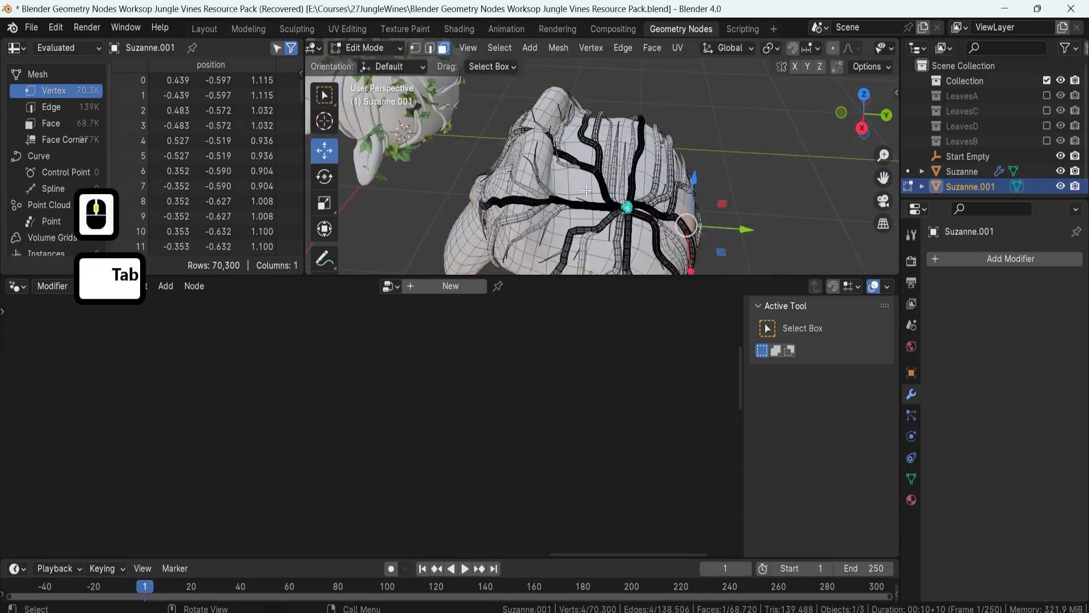
scroll(586, 159, up, 6)
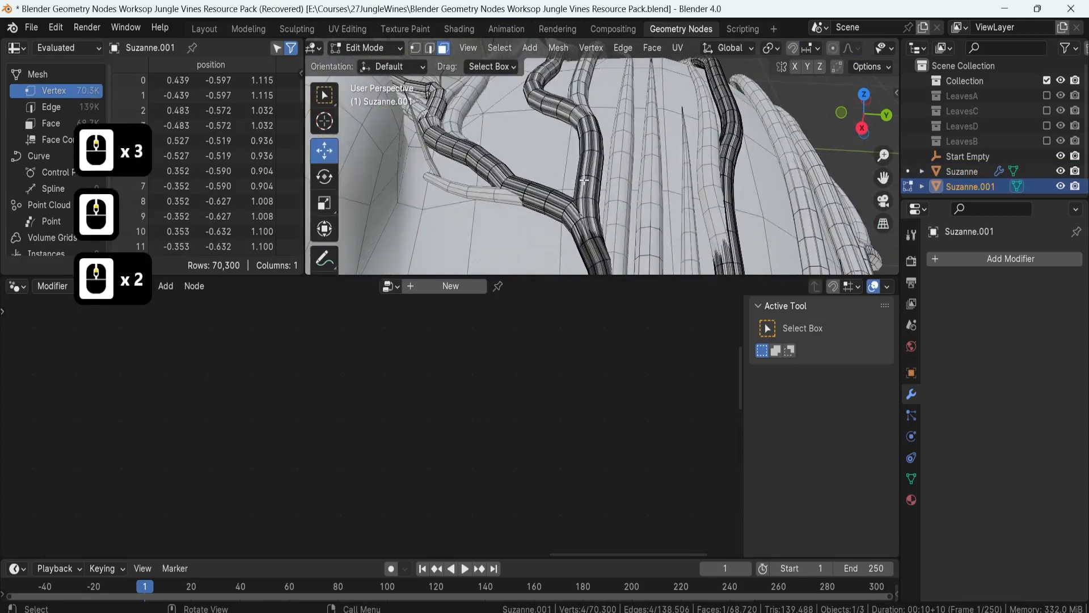
key(Tab)
scroll(573, 181, down, 7)
middle_drag(471, 162, 637, 159)
shift+middle_drag(465, 185, 550, 175)
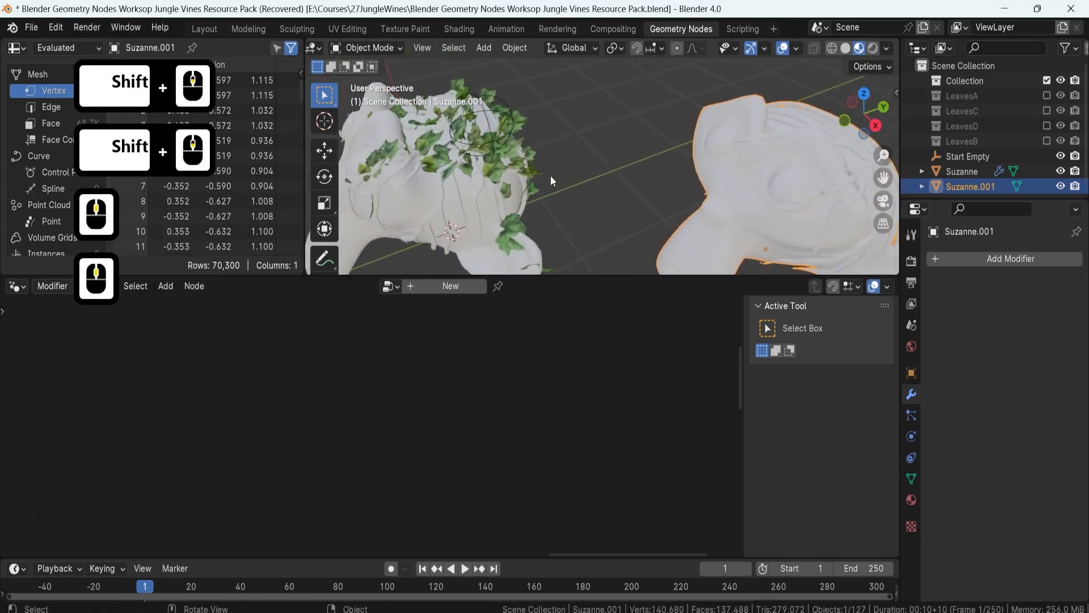
scroll(556, 177, down, 2)
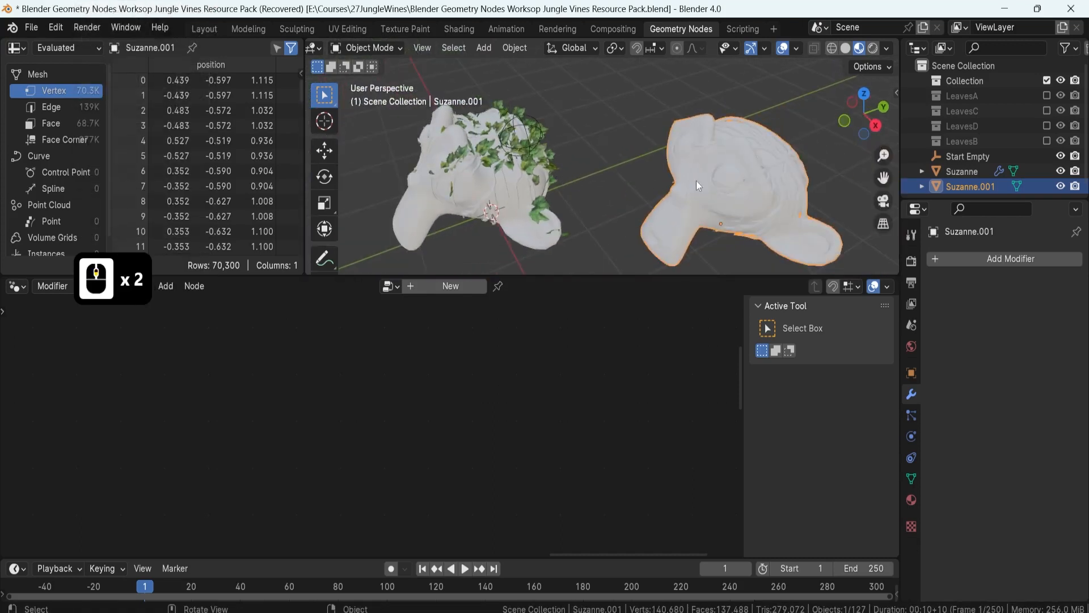
Delete the converted Suzanne copy
click(762, 156)
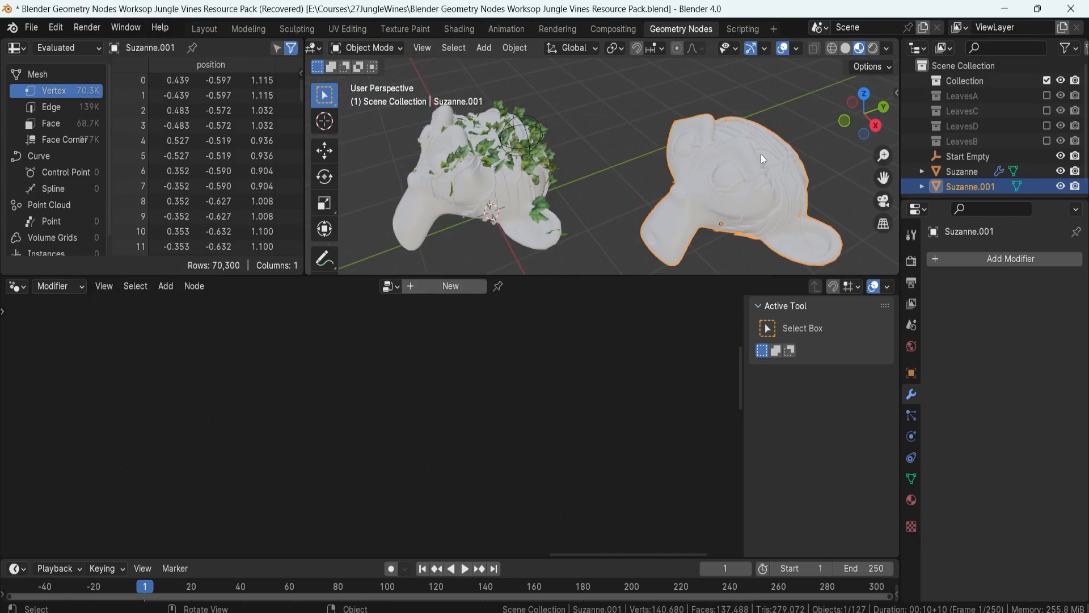
key(Delete)
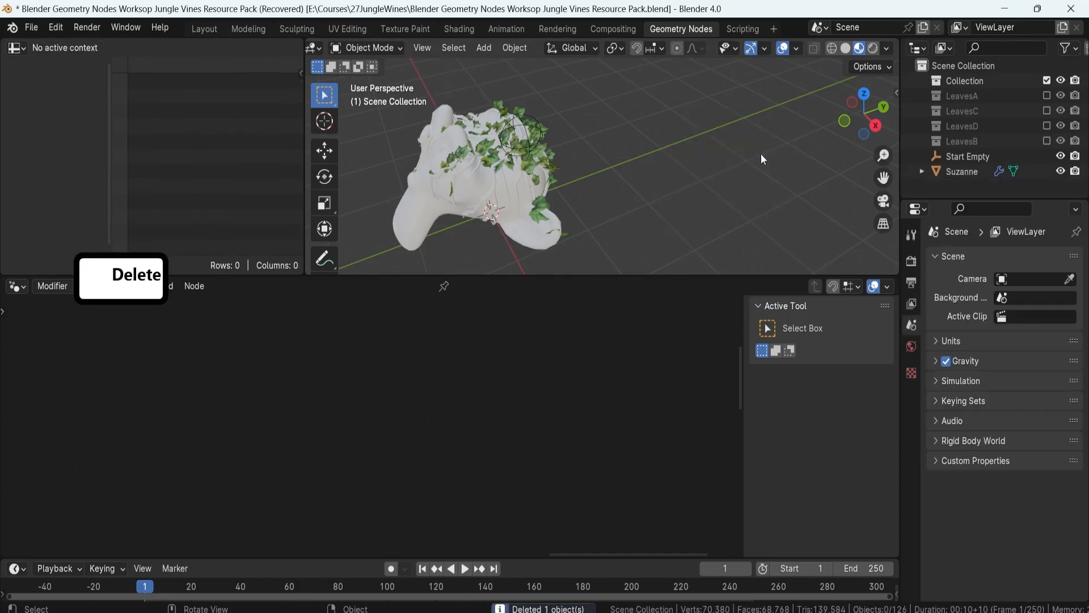
Insert a Realize Instances node on the link after Instance on Points in the original Suzanne's Vines node tree
click(459, 156)
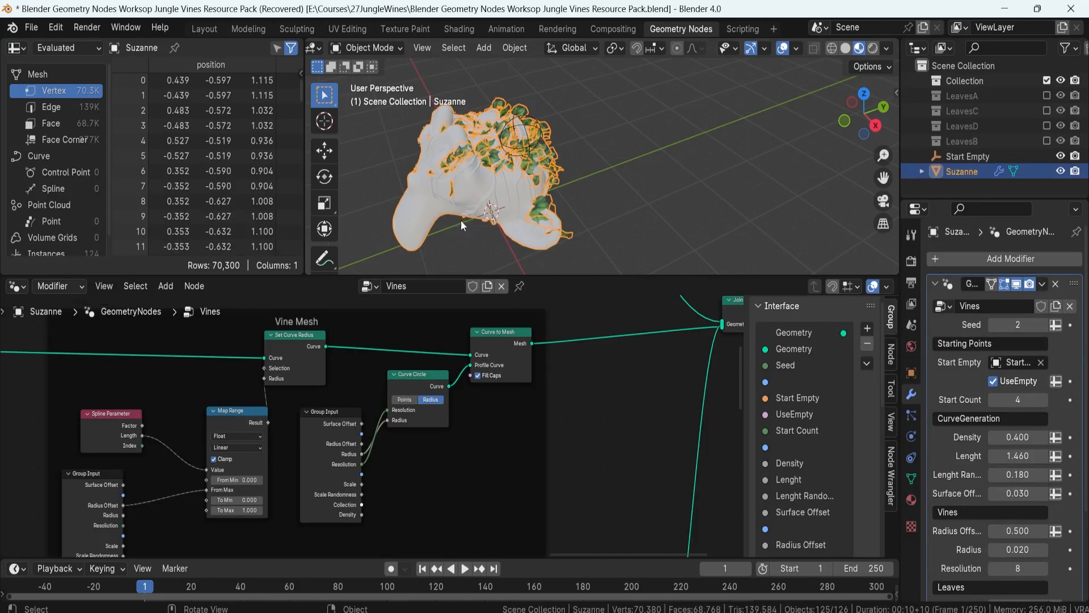
scroll(604, 433, down, 8)
shift+middle_drag(604, 432, 403, 504)
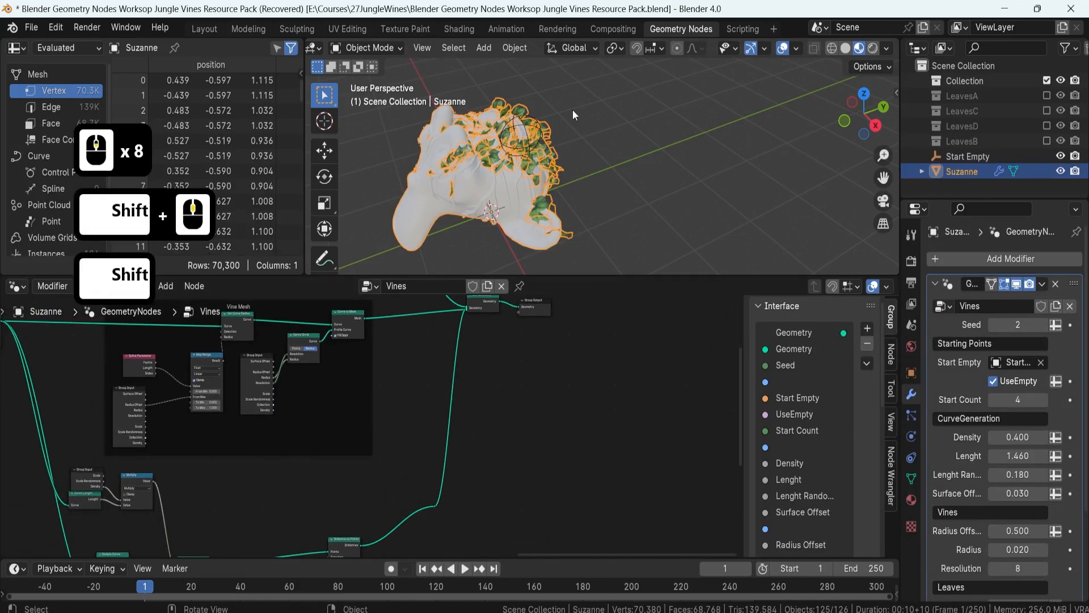
scroll(458, 195, up, 2)
middle_drag(409, 396, 474, 383)
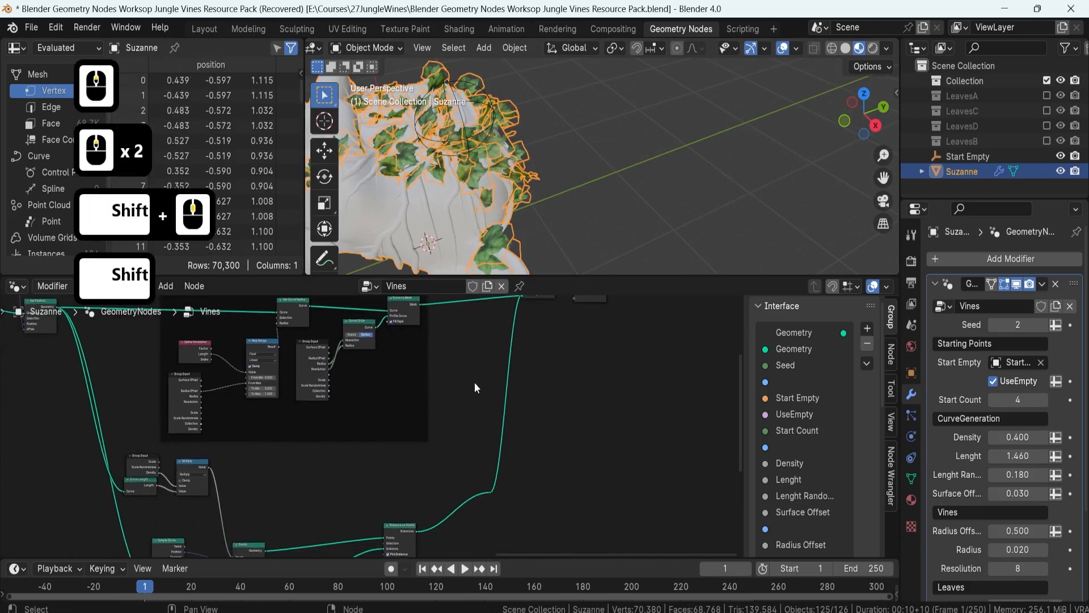
scroll(481, 438, up, 9)
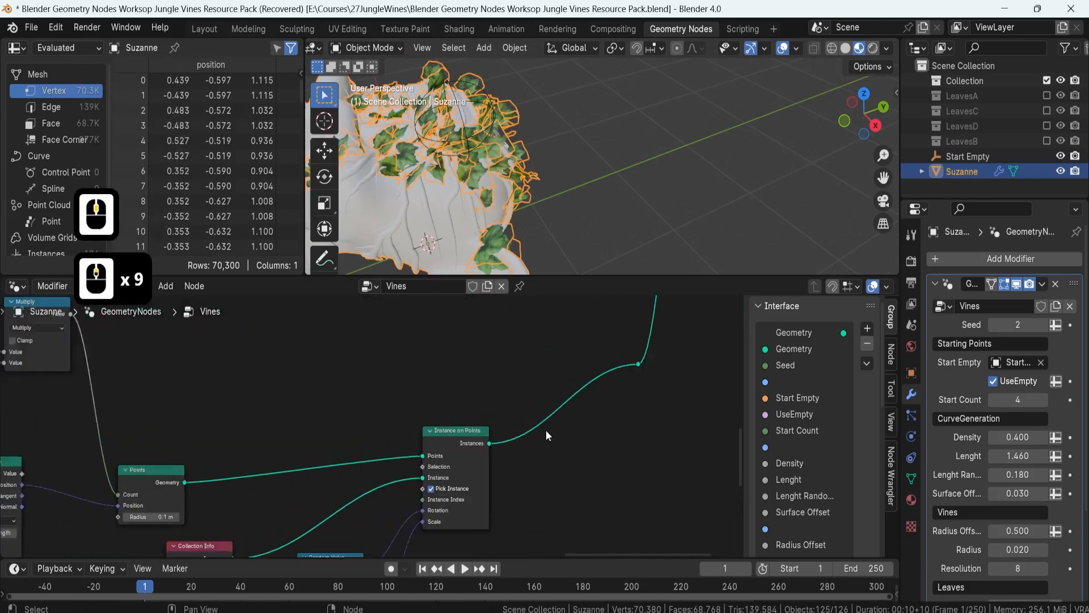
scroll(546, 430, up, 1)
shift+middle_drag(546, 430, 453, 410)
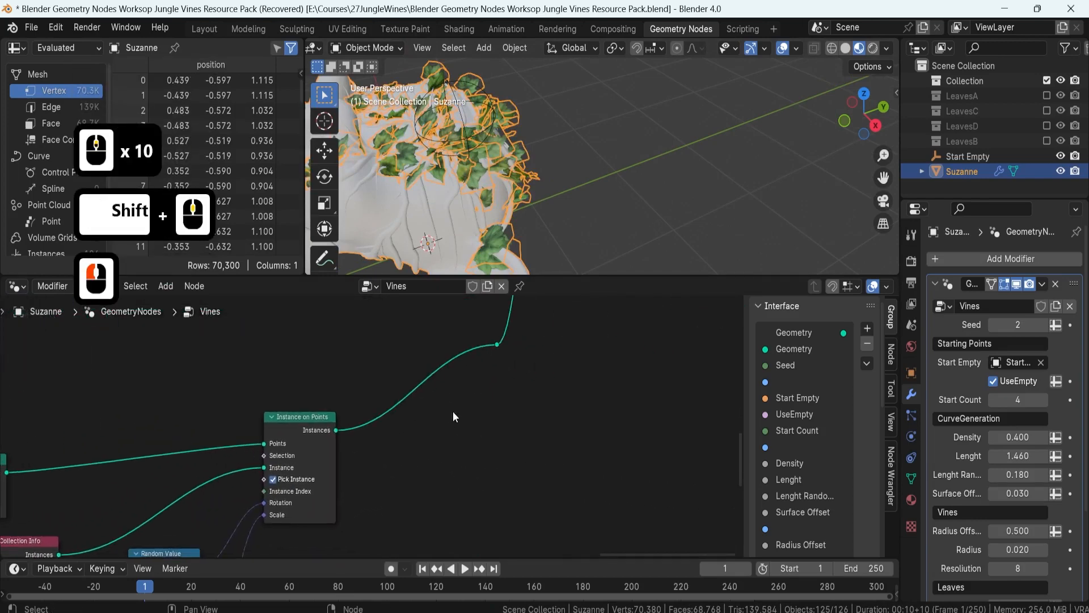
key(shift+a)
mouse_move(454, 417)
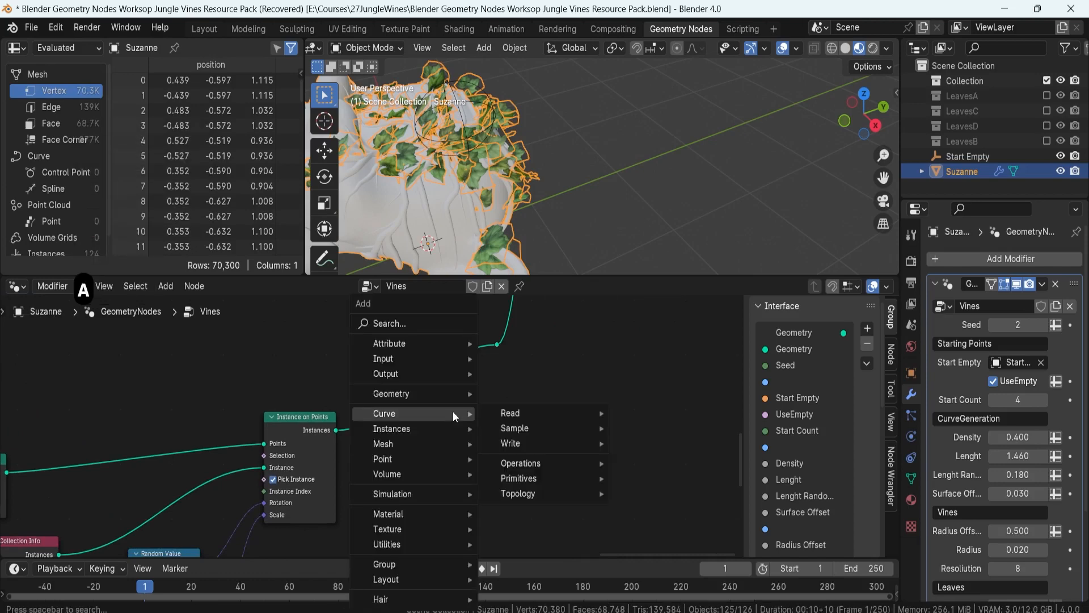
text(realis)
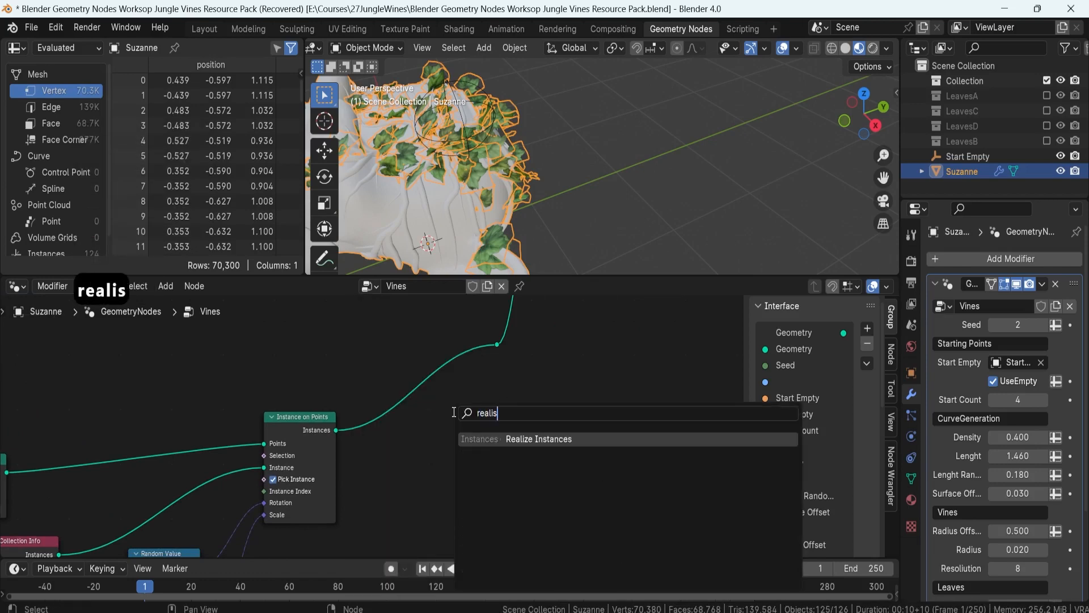
key(Return)
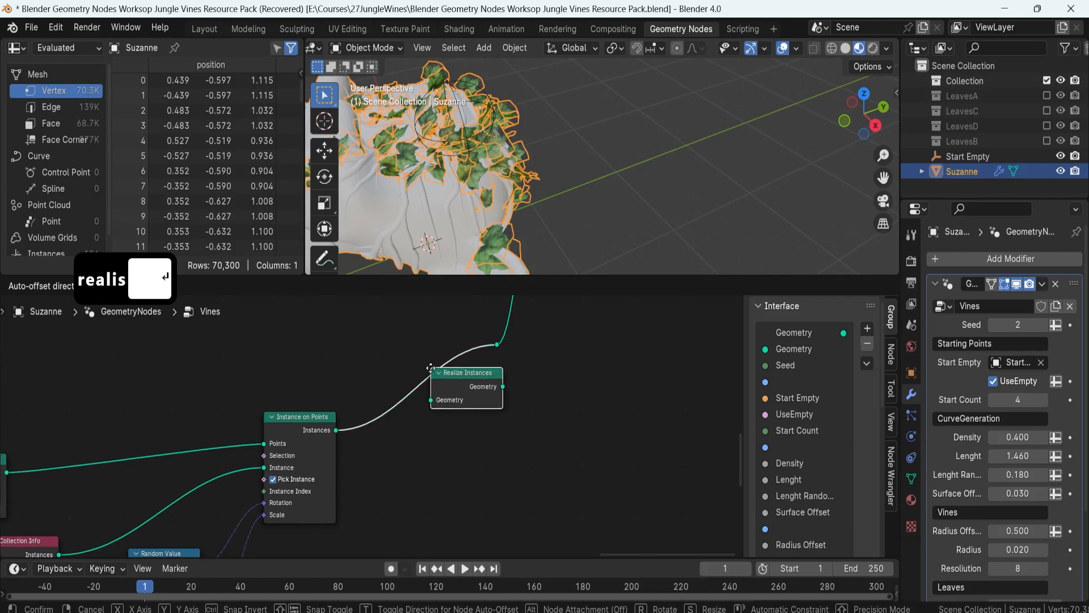
click(422, 362)
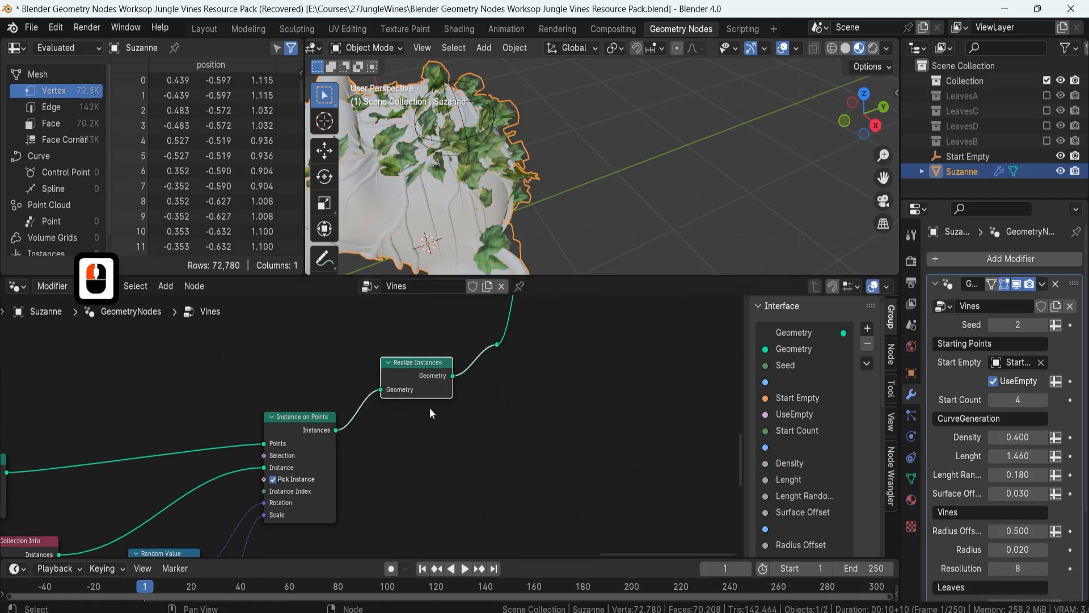
scroll(458, 440, up, 4)
scroll(458, 440, up, 1)
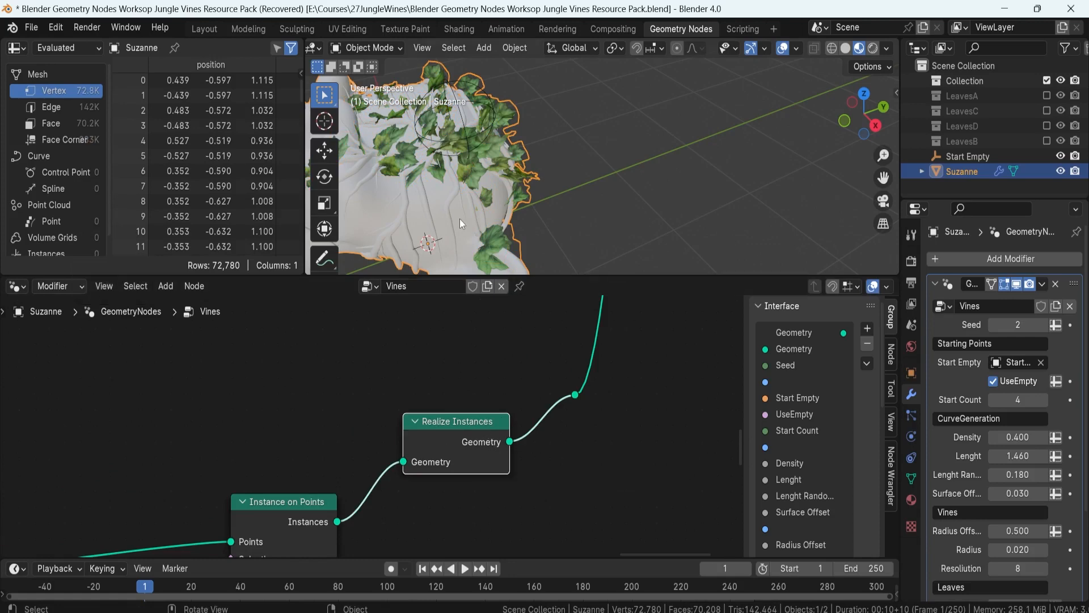
Duplicate Suzanne with the realized leaves and place the copy beside the original
scroll(460, 219, down, 2)
scroll(538, 192, down, 4)
middle_click(548, 185)
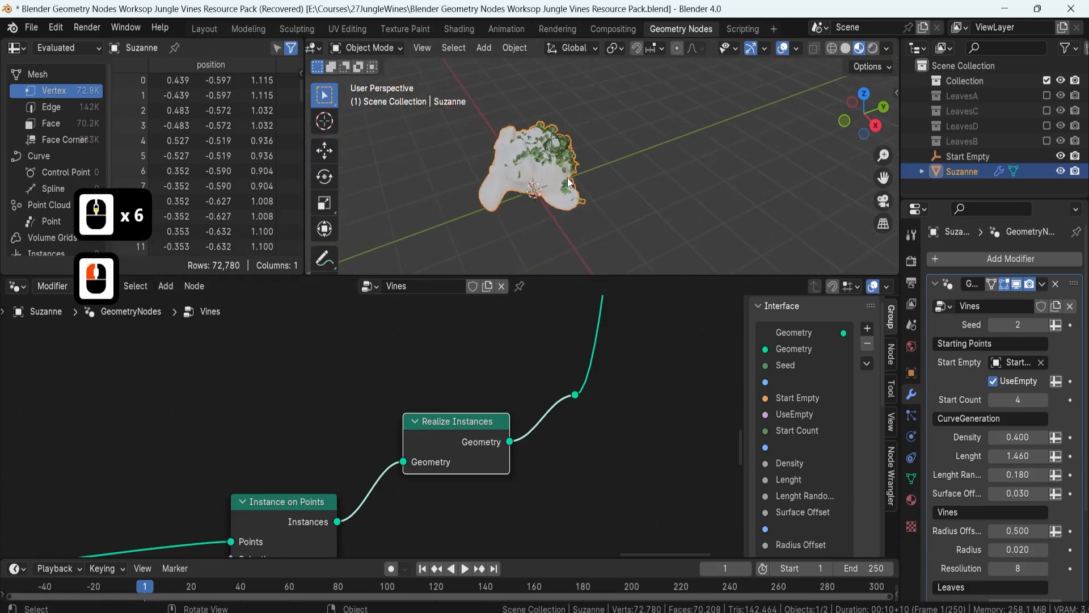
key(shift+d)
click(743, 182)
shift+middle_drag(747, 182, 602, 180)
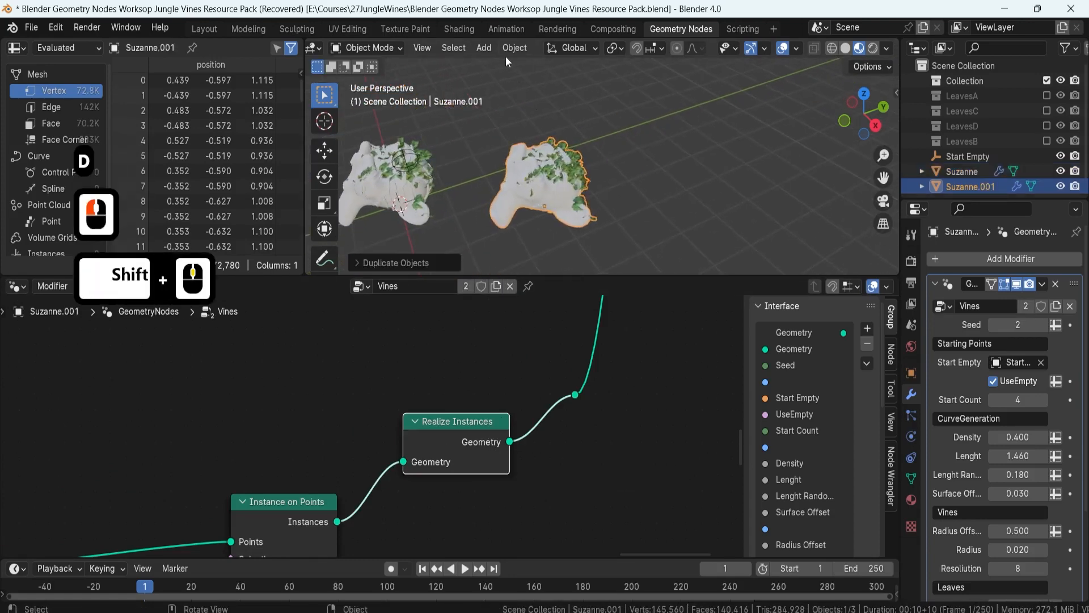
Convert the new Suzanne copy to a mesh
click(513, 49)
mouse_move(550, 480)
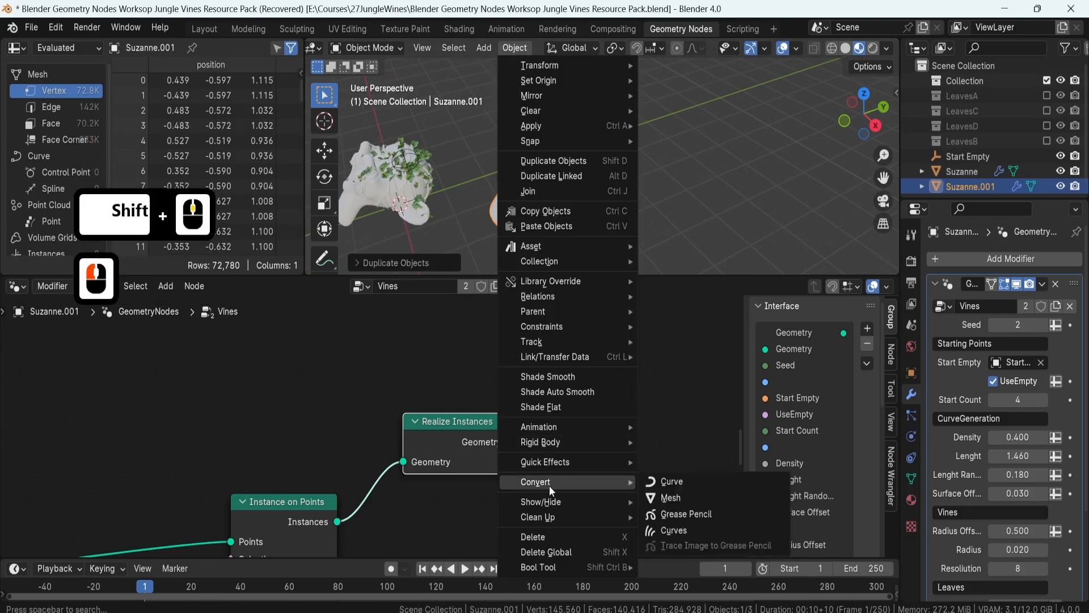
click(669, 496)
scroll(522, 179, up, 4)
click(519, 180)
Select a single leaf face of the converted copy in Edit Mode with face selection and try moving it
key(Tab)
scroll(498, 186, up, 4)
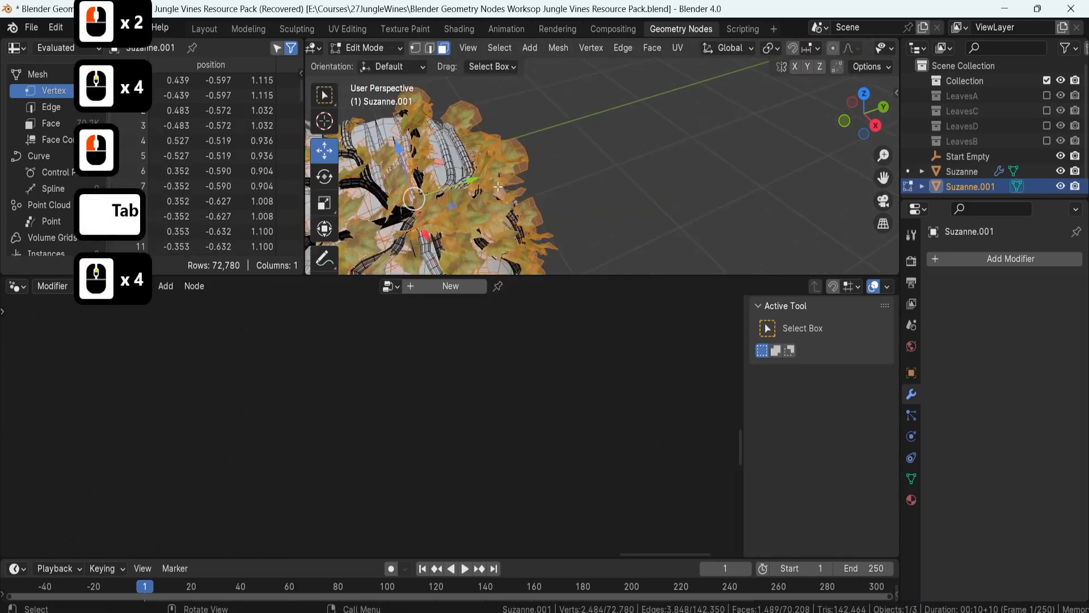
key(3)
click(484, 172)
middle_drag(483, 172, 511, 169)
shift+middle_drag(505, 176, 581, 153)
scroll(581, 153, up, 3)
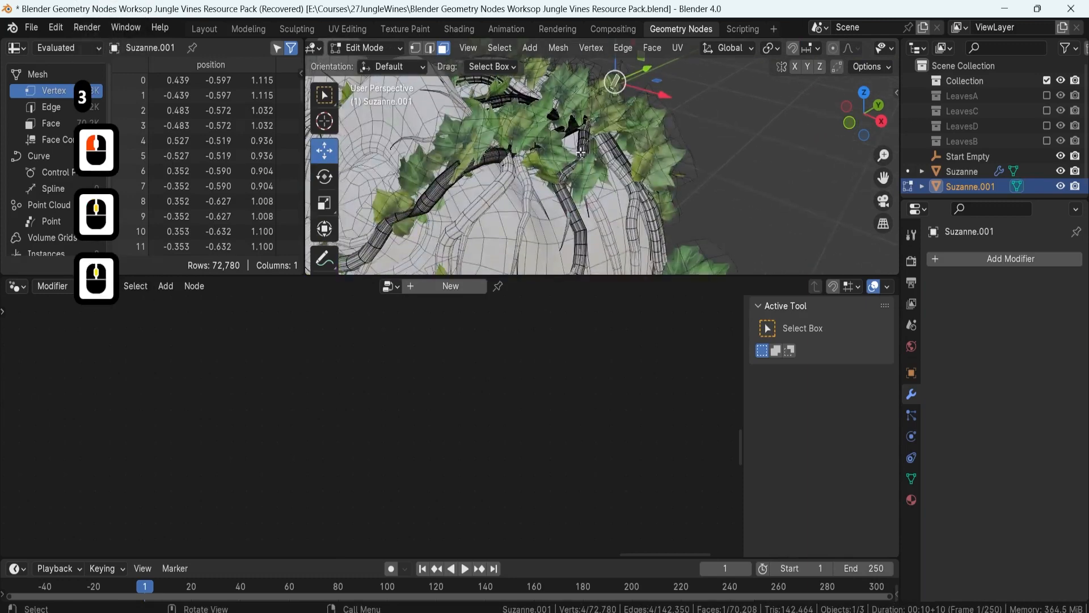
click(522, 129)
key(g)
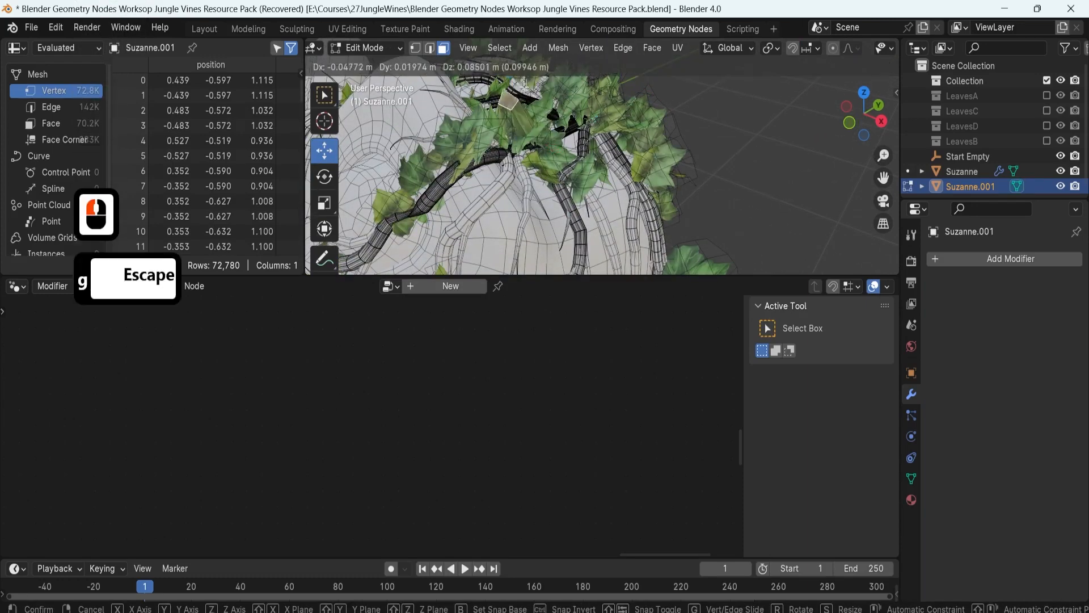
key(Escape)
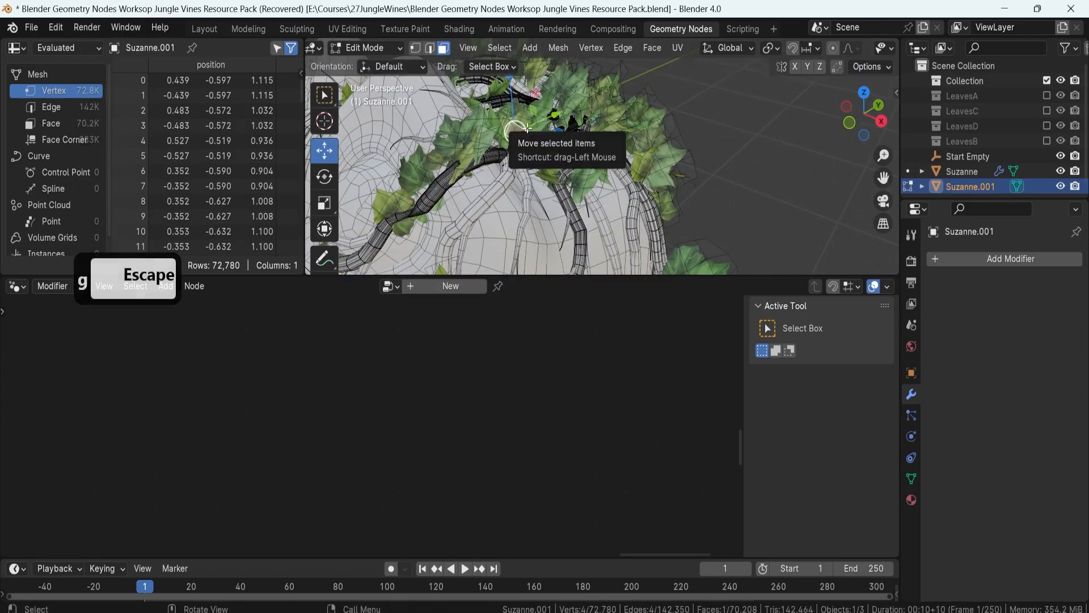
Grow the face selection three times around the selected leaf face
scroll(525, 124, down, 2)
middle_drag(525, 123, 526, 154)
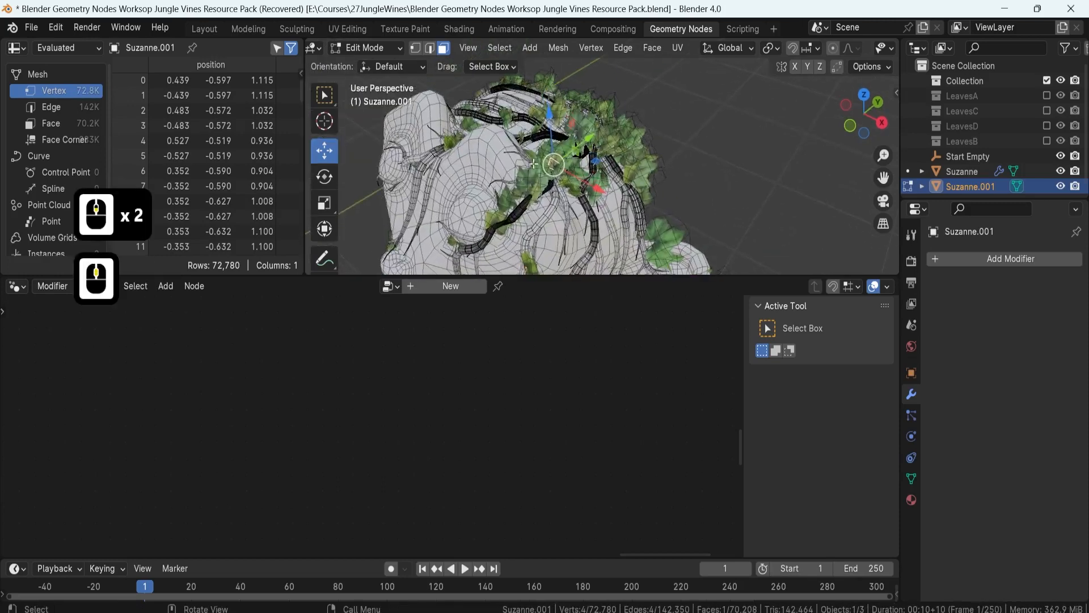
scroll(525, 155, up, 3)
key(ctrl+KP_Add)
key(ctrl+KP_Add)
key(ctrl+KP_Add)
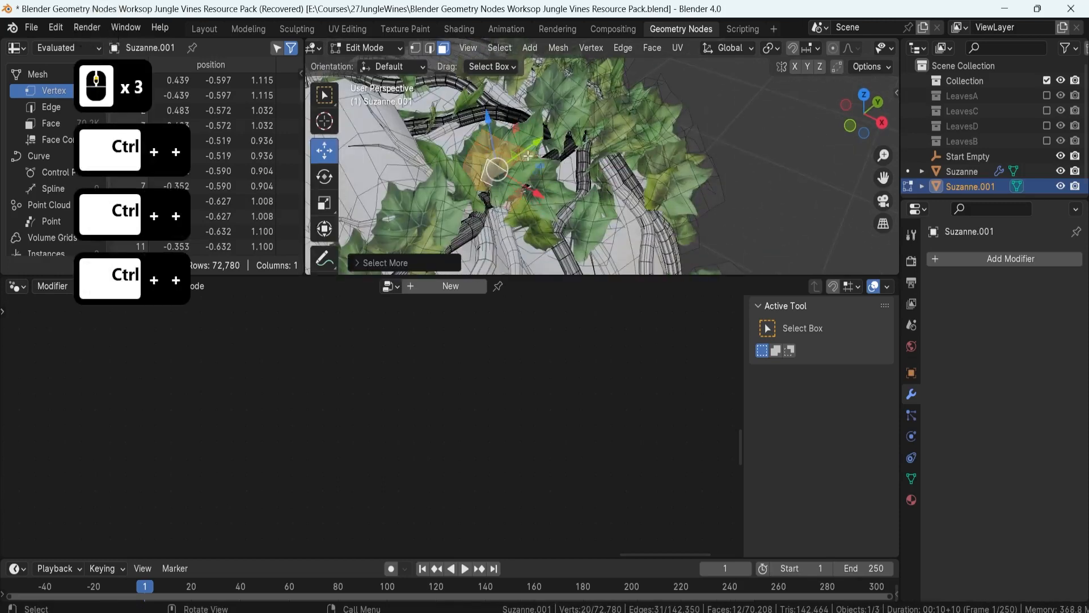
Move the selected leaf faces away from the vines on the converted copy and return to Object Mode
key(g)
click(752, 112)
key(Tab)
Delete the converted Suzanne copy from the scene
scroll(691, 146, down, 1)
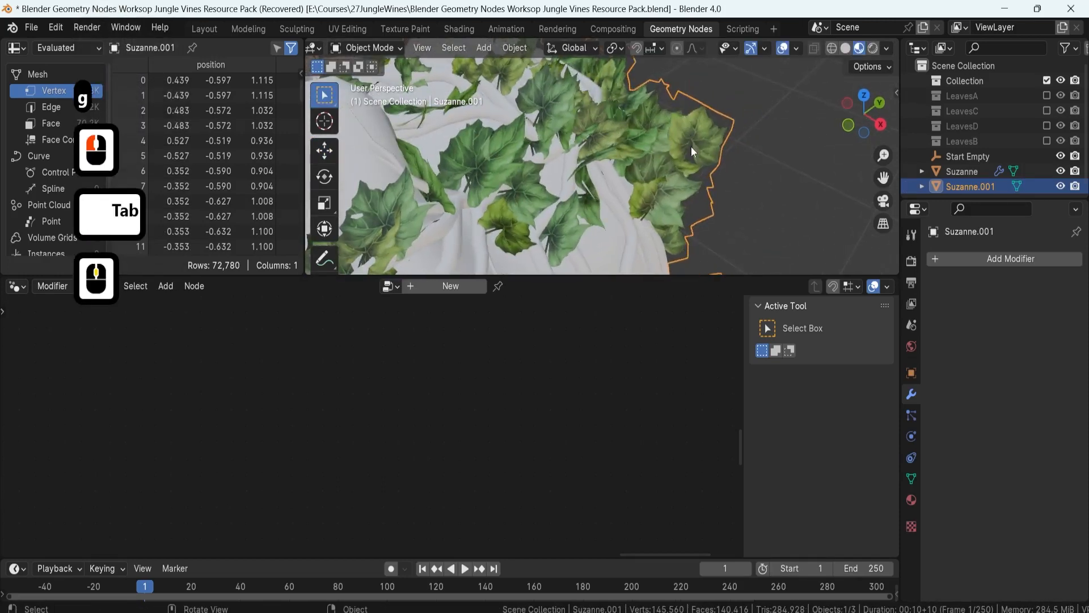
scroll(544, 159, down, 5)
key(Delete)
scroll(418, 186, down, 7)
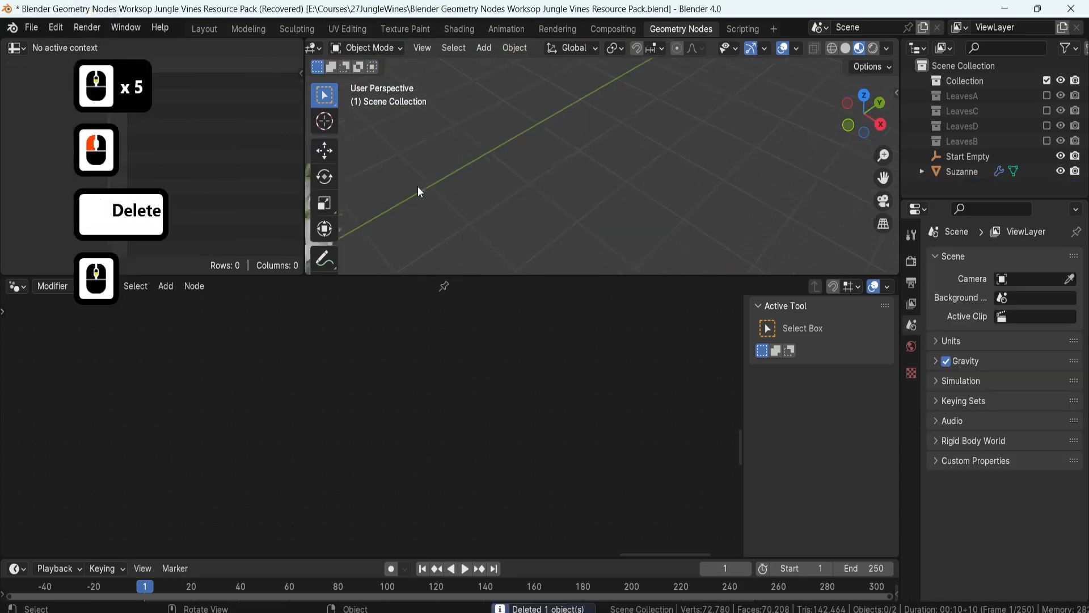
shift+middle_drag(531, 145, 572, 175)
Select the original Suzanne and bring the leaf section of its Vines node tree into view
click(573, 138)
scroll(613, 121, up, 5)
scroll(571, 176, down, 3)
scroll(450, 397, down, 18)
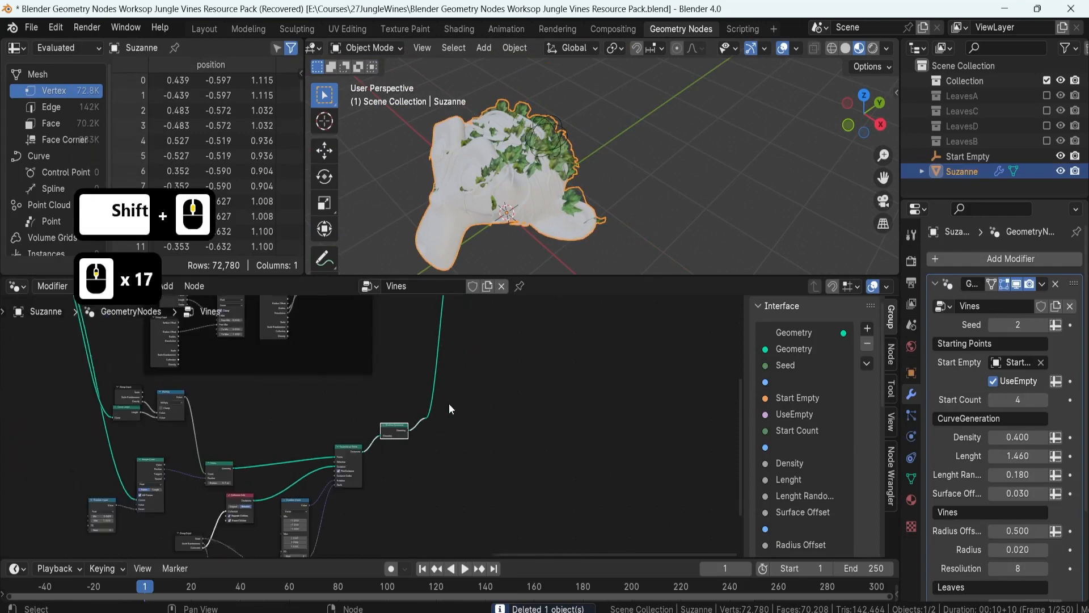
key(F8)
Examine up close how the leaves are oriented on the vines around Suzanne's head
middle_drag(441, 190, 523, 209)
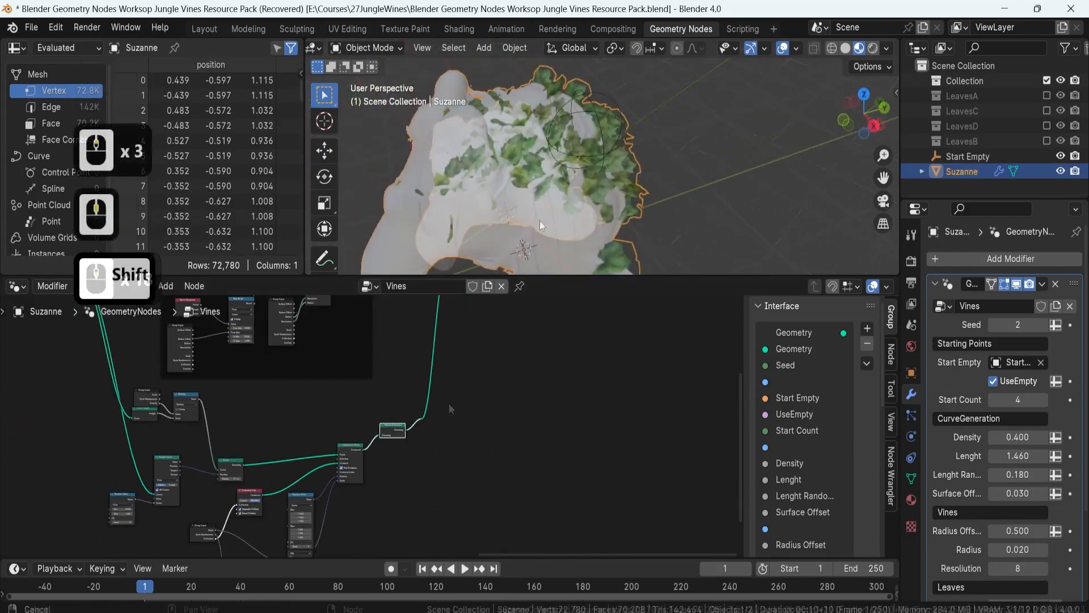
scroll(539, 207, up, 3)
scroll(489, 175, up, 2)
scroll(490, 173, down, 2)
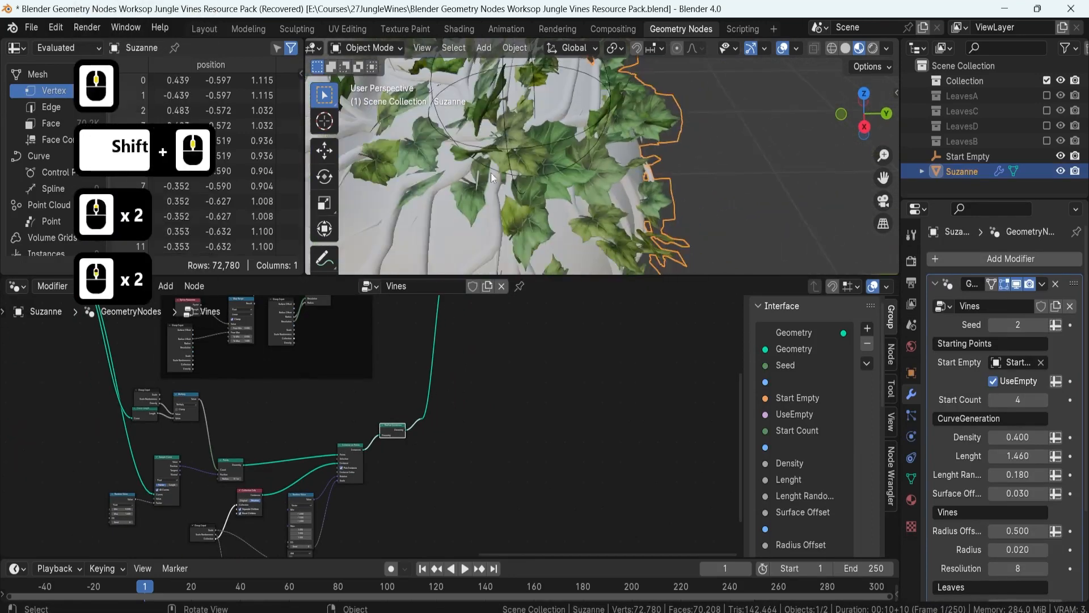
middle_drag(451, 145, 583, 177)
scroll(583, 177, up, 3)
scroll(339, 468, up, 3)
shift+middle_drag(351, 506, 413, 453)
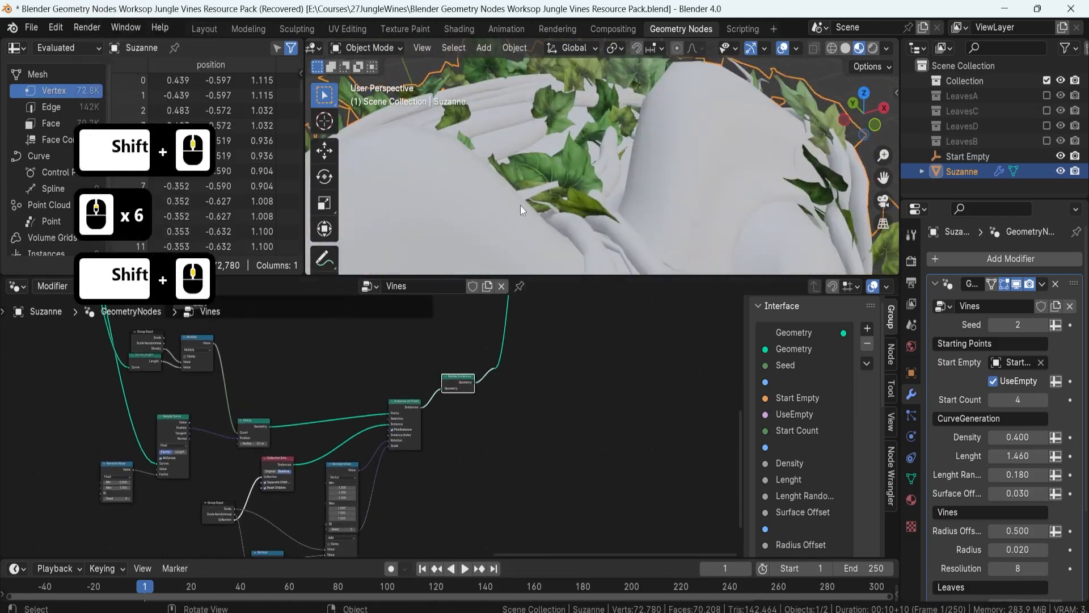
middle_drag(520, 206, 538, 179)
Try a Min of -10 on all three axes of the Random Value node driving the leaf rotation
scroll(382, 490, up, 6)
middle_drag(370, 455, 391, 381)
scroll(359, 428, up, 4)
drag(338, 418, 339, 439)
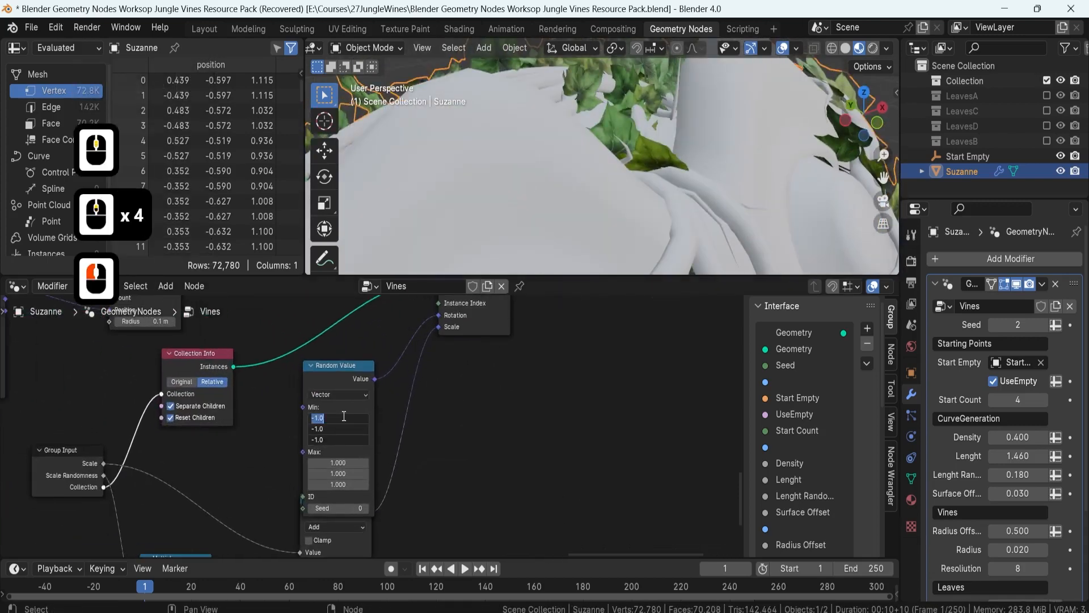
text(-10)
key(Return)
middle_drag(590, 157, 549, 162)
scroll(487, 177, down, 3)
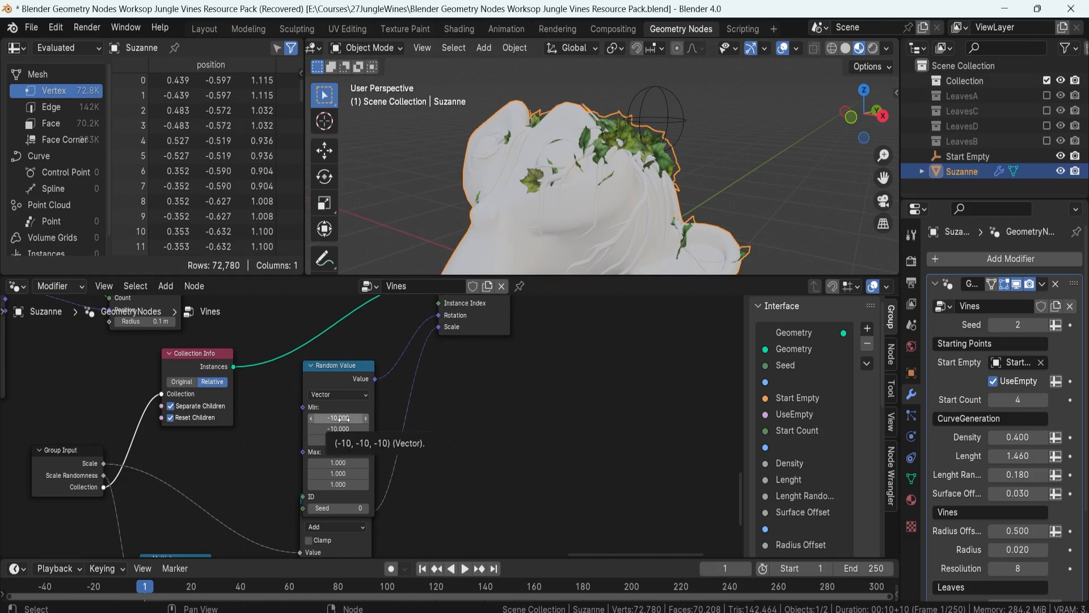
scroll(542, 209, up, 2)
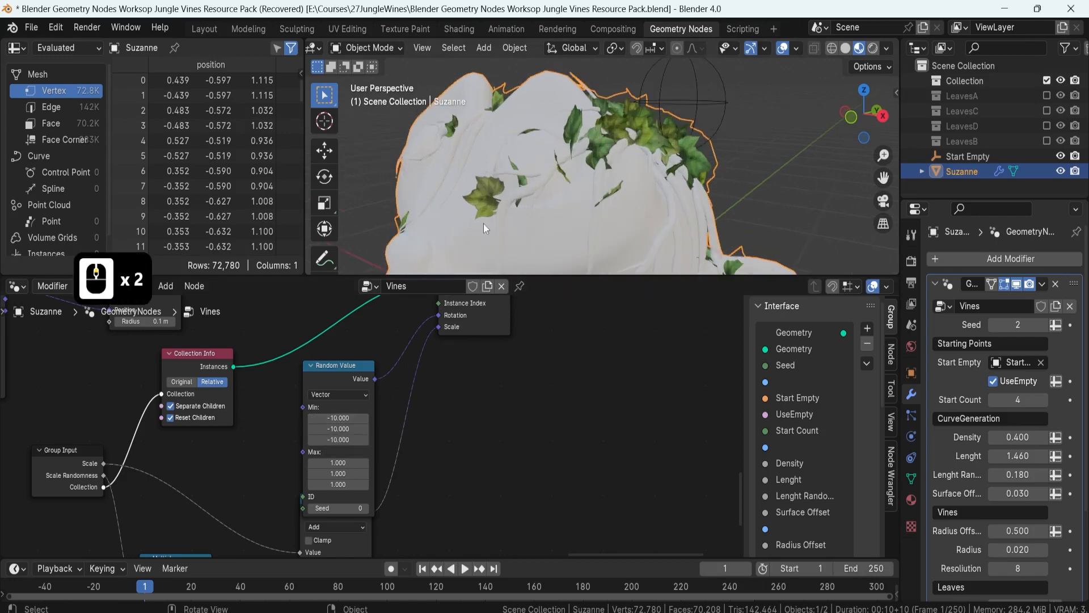
Try pi as the Min on all three axes of the leaf rotation's Random Value node and check the exact stored value
click(348, 417)
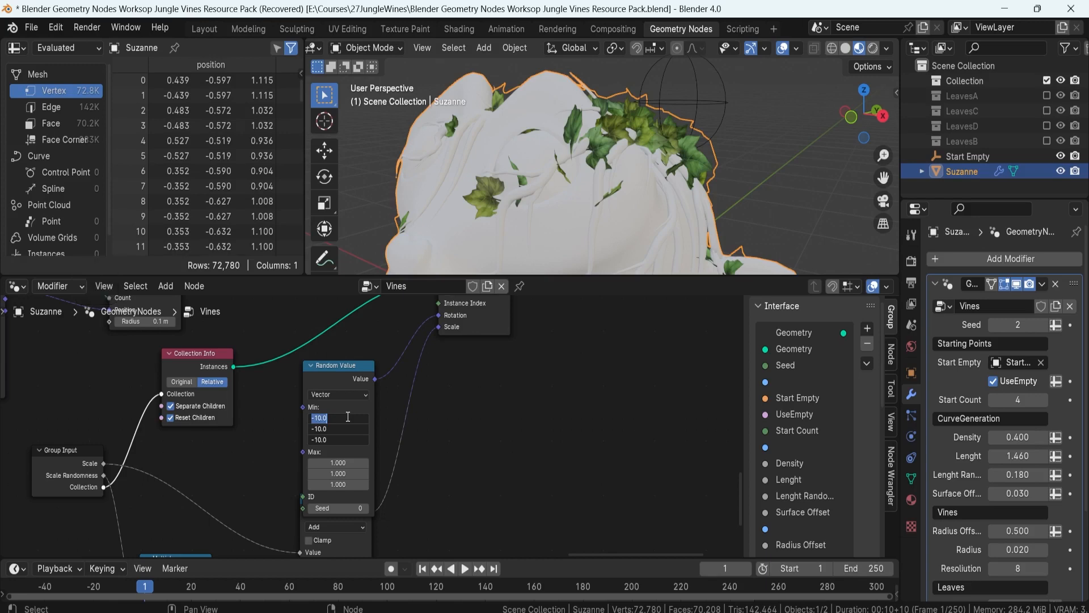
text(p)
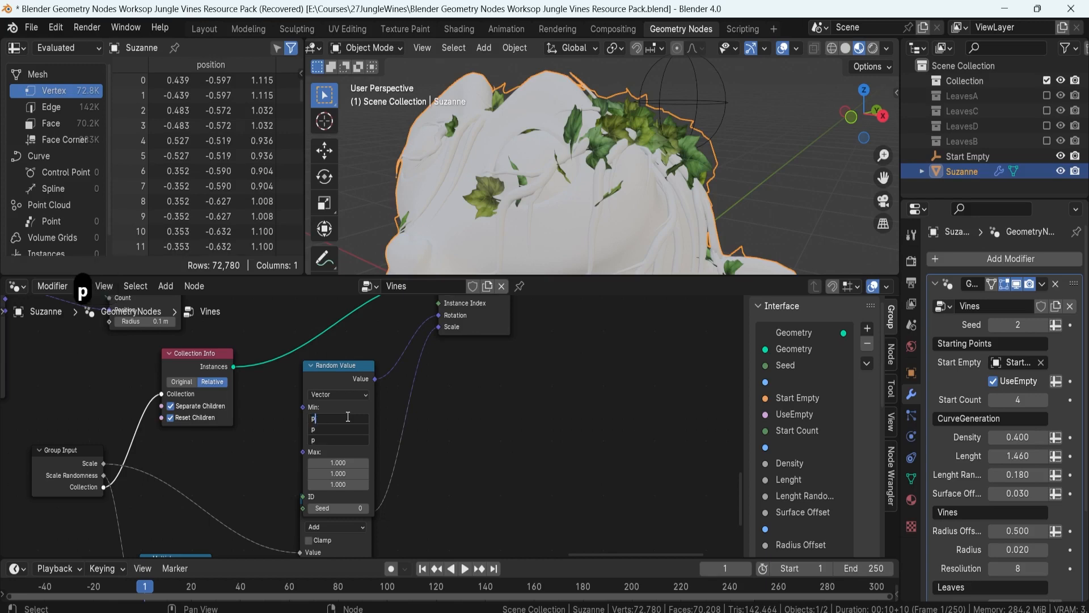
text(i)
key(Return)
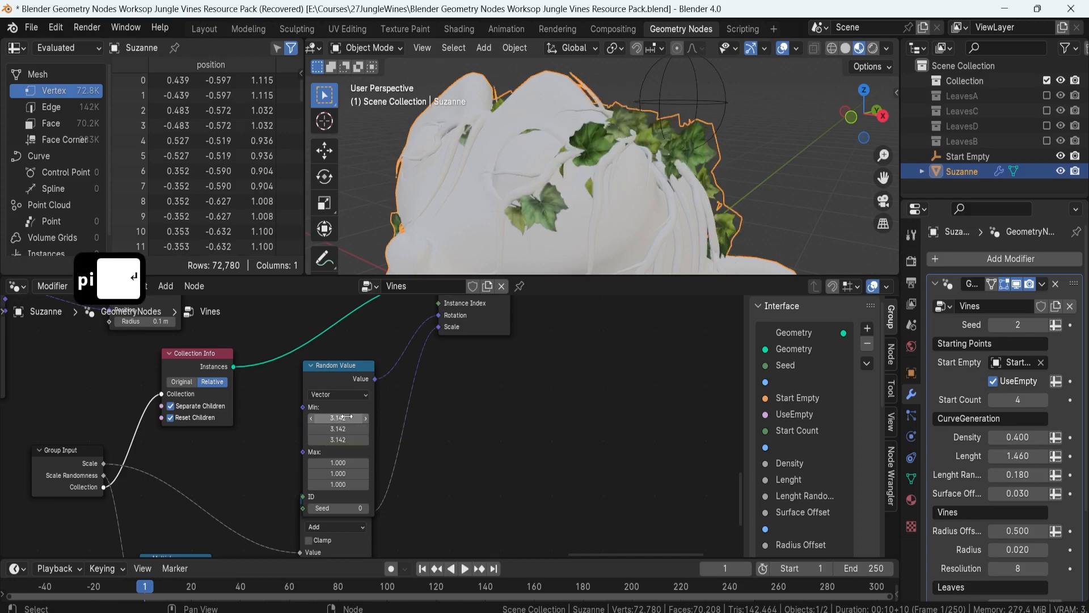
scroll(343, 418, up, 6)
click(334, 413)
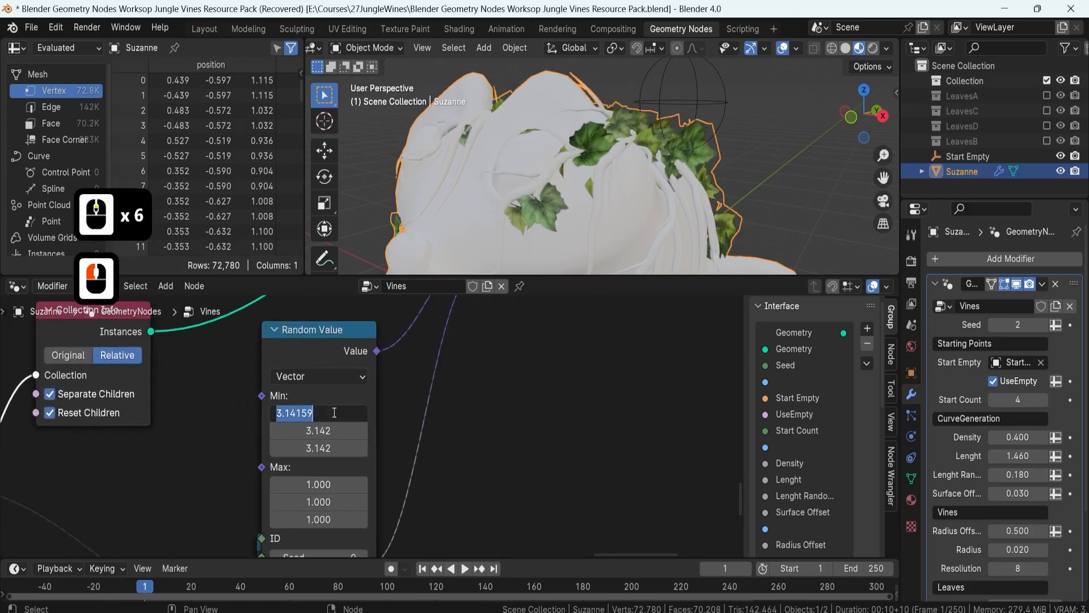
click(335, 413)
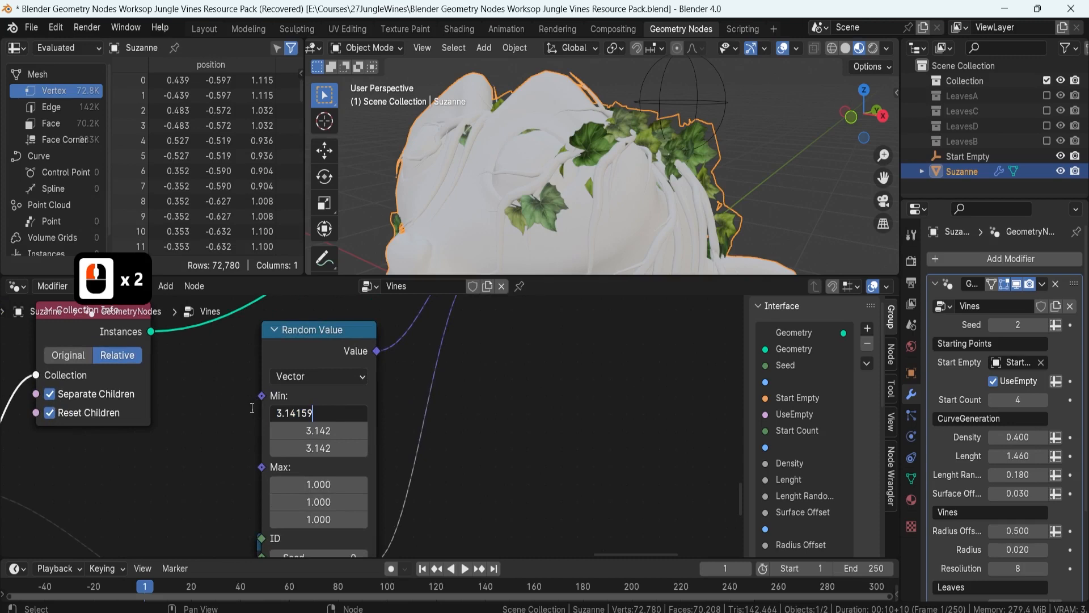
drag(351, 412, 417, 404)
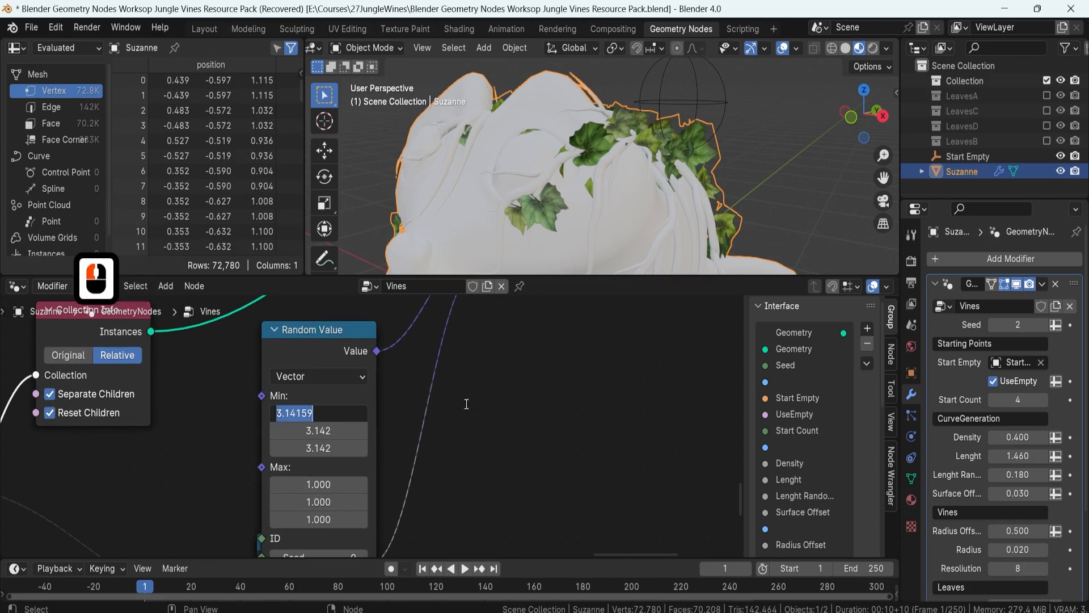
click(456, 401)
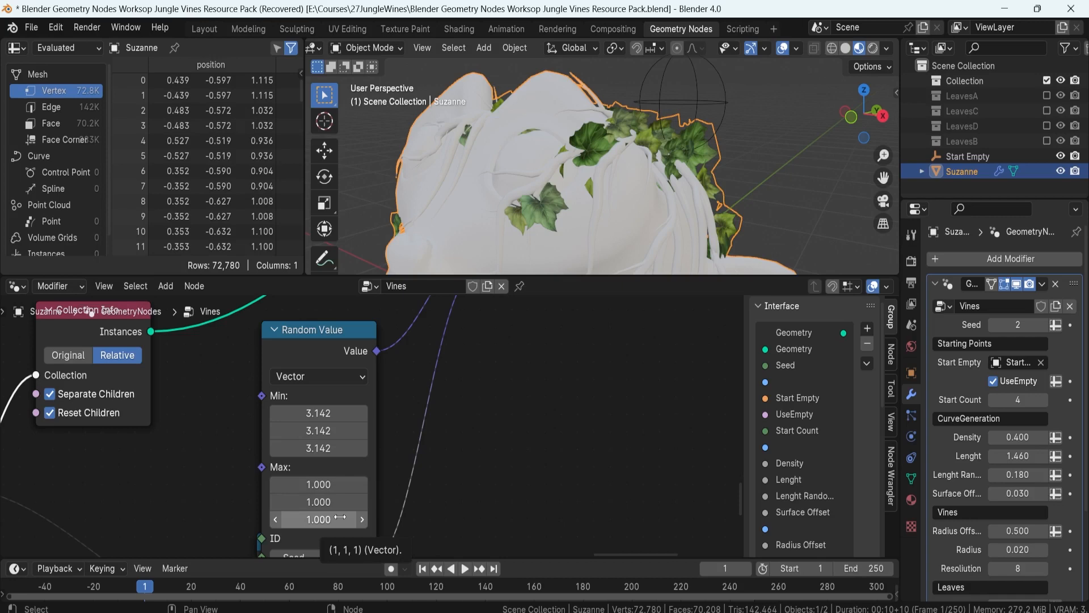
Set the leaf rotation's Random Value node to Min -pi and Max pi on all three axes
click(319, 414)
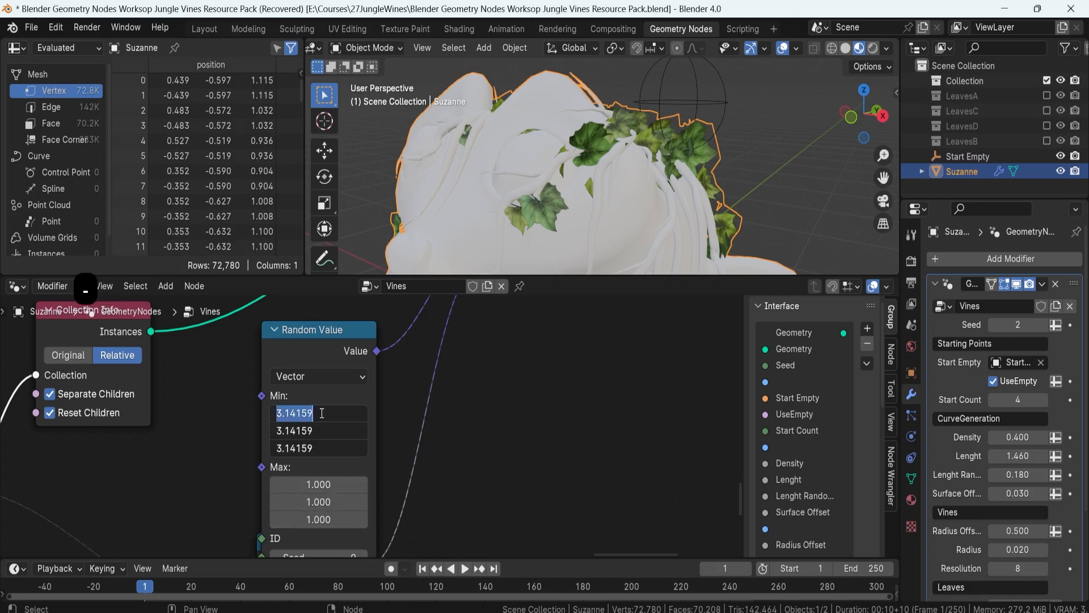
text(-pi)
key(Return)
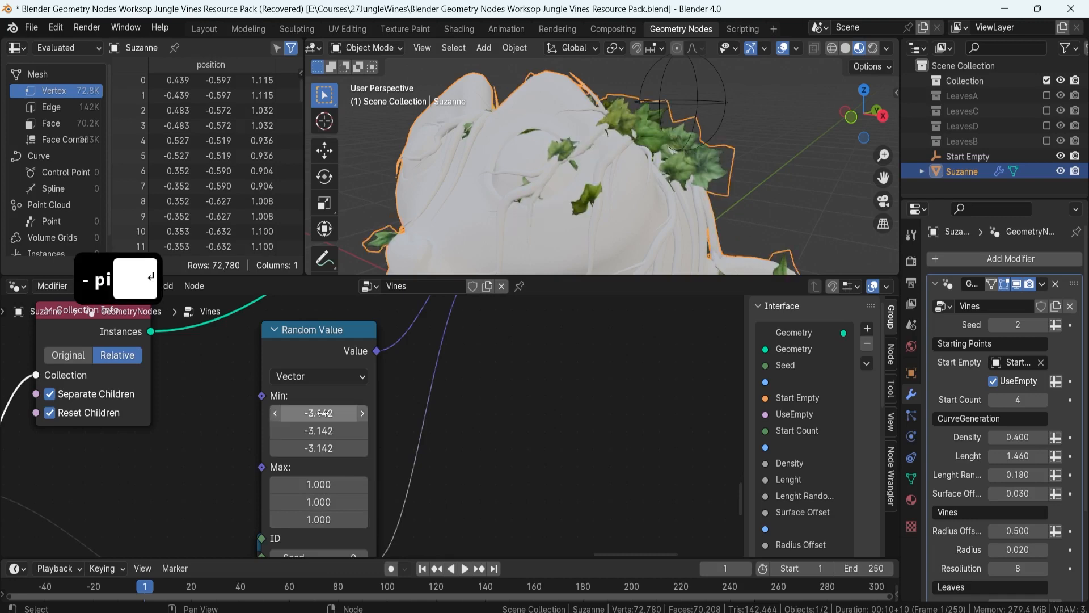
drag(304, 488, 304, 520)
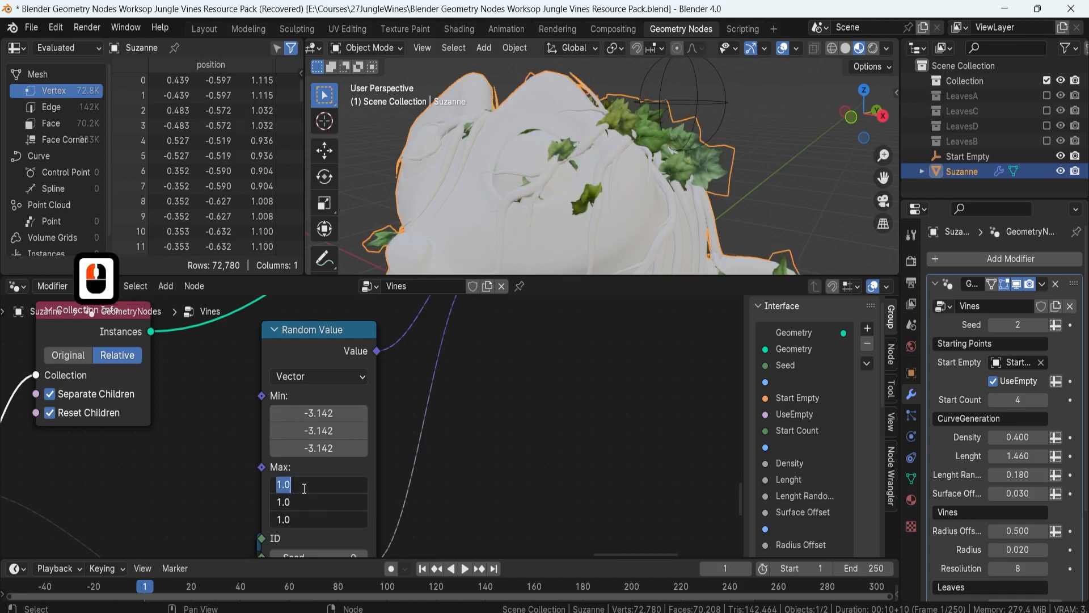
text(pi)
key(Return)
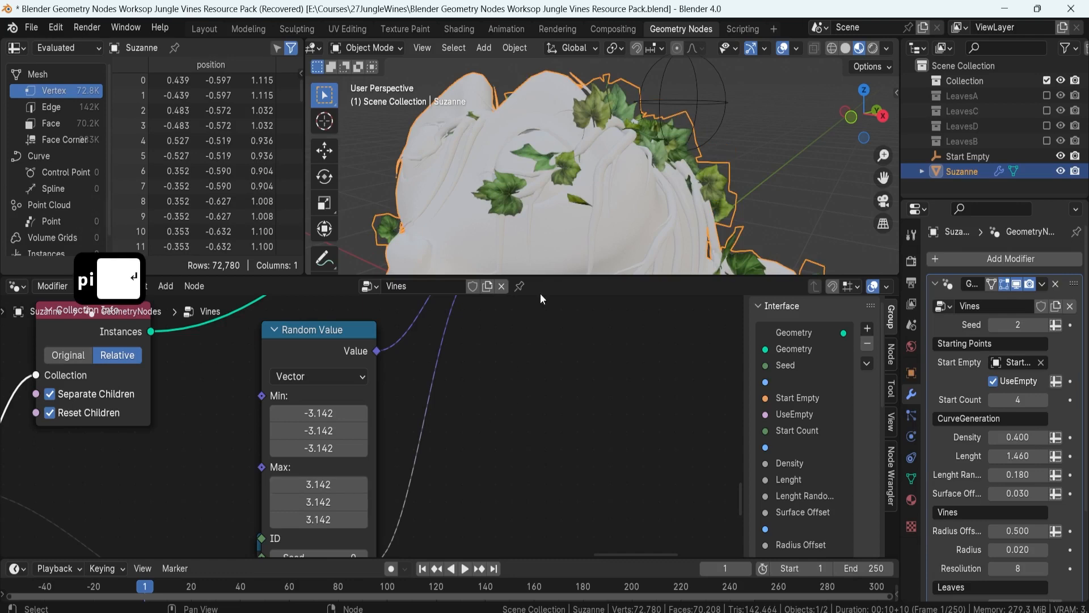
Examine the randomized leaf rotations across the top and sides of Suzanne's head
scroll(601, 239, down, 3)
scroll(540, 206, up, 4)
middle_drag(540, 205, 590, 191)
scroll(584, 223, up, 2)
scroll(590, 191, down, 2)
middle_drag(617, 148, 564, 155)
key(F8)
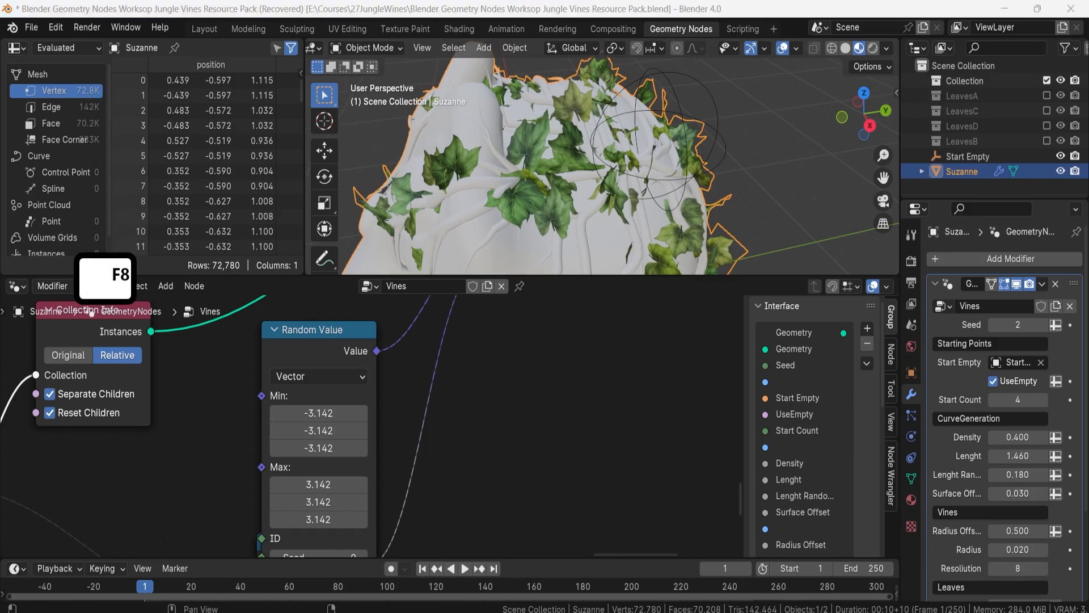
Examine how the leaves attach to the hanging vines on the lower part of Suzanne, from near and far
middle_drag(556, 170, 473, 128)
shift+middle_drag(519, 164, 533, 93)
middle_drag(560, 168, 573, 130)
shift+middle_drag(532, 233, 511, 147)
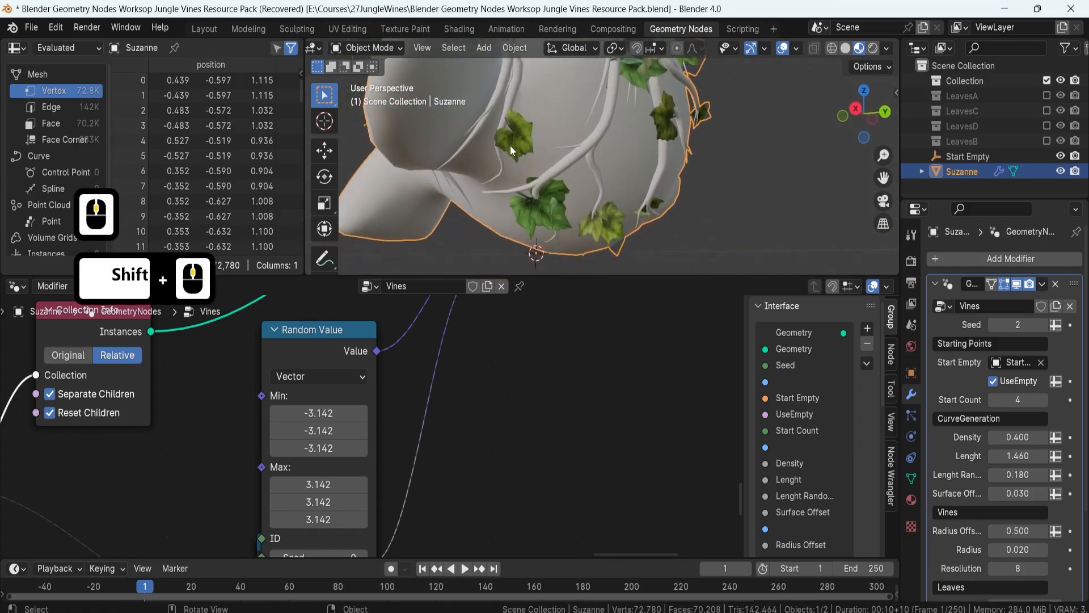
click(511, 139)
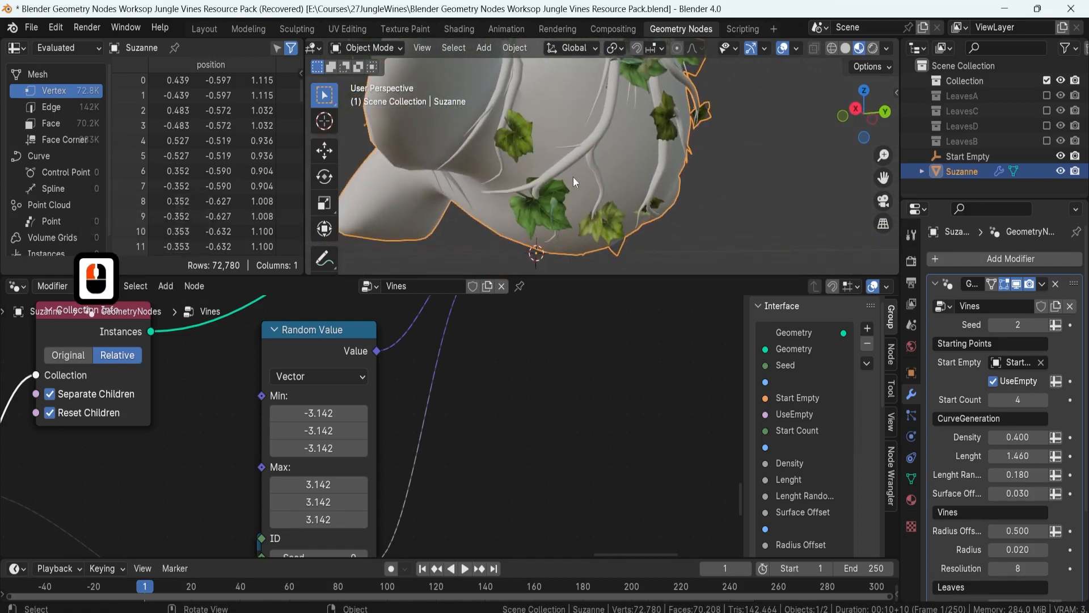
scroll(573, 176, down, 3)
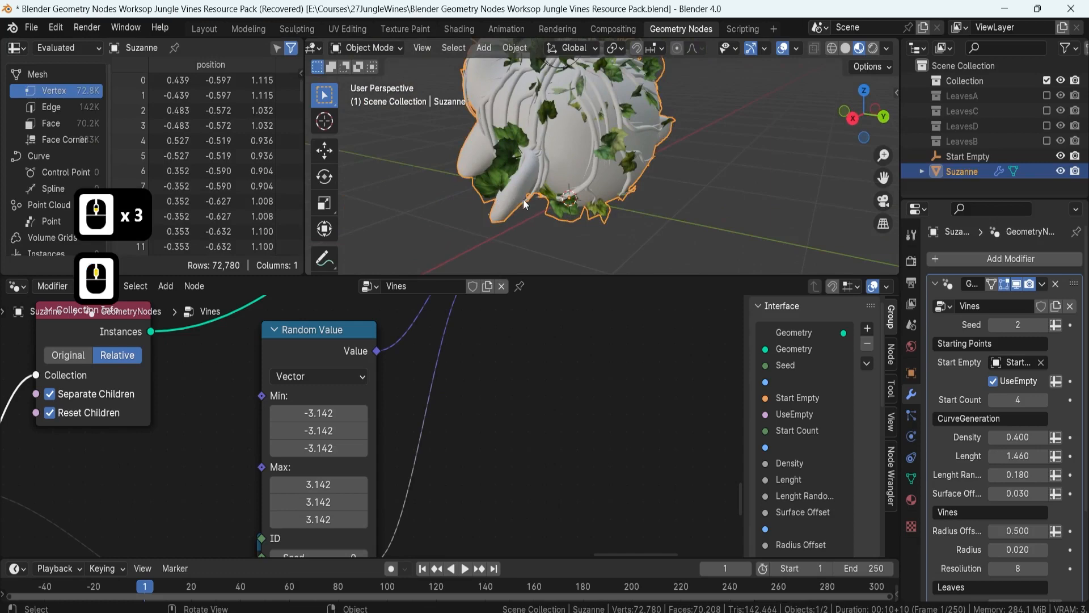
scroll(533, 193, up, 2)
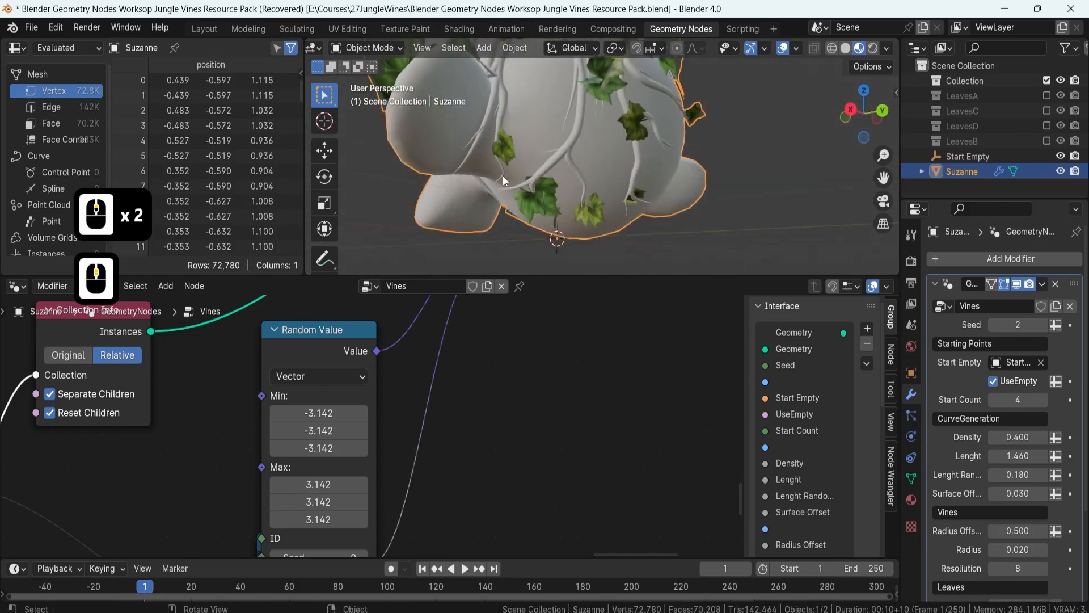
scroll(590, 154, up, 3)
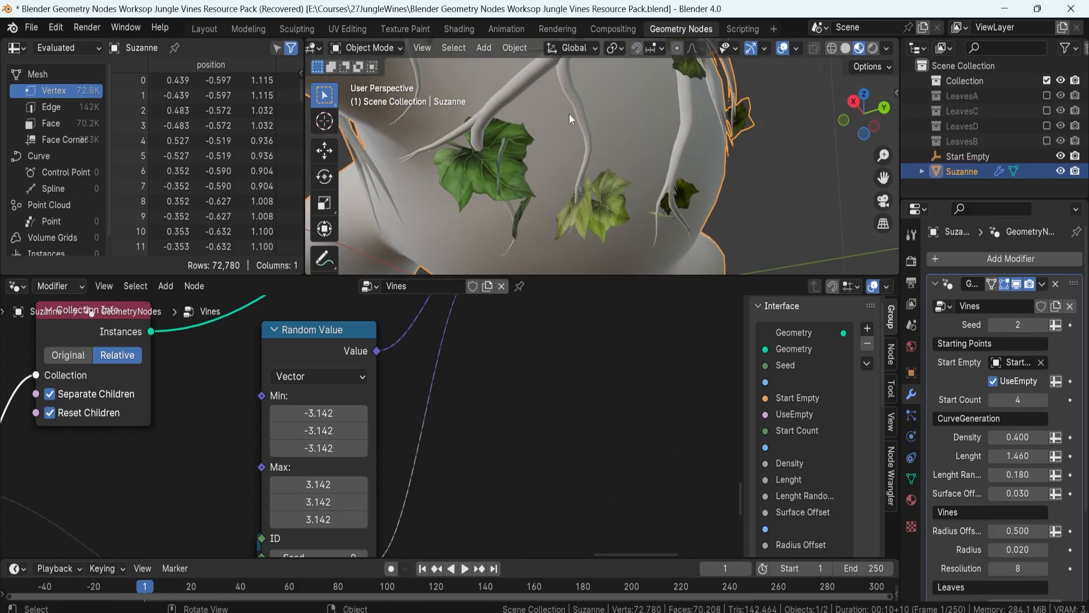
scroll(544, 178, down, 5)
middle_drag(551, 193, 572, 248)
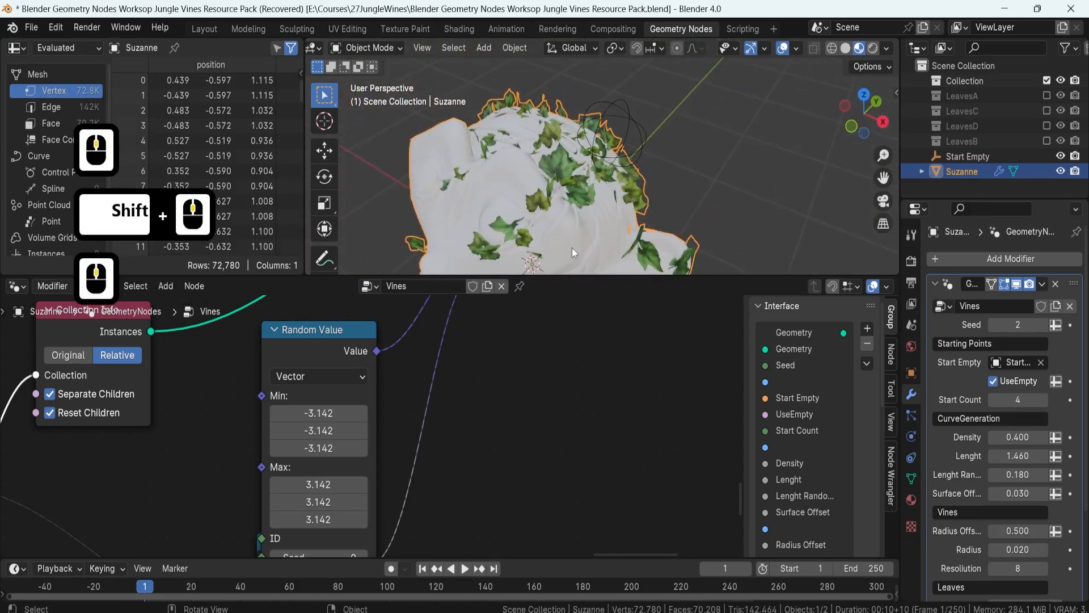